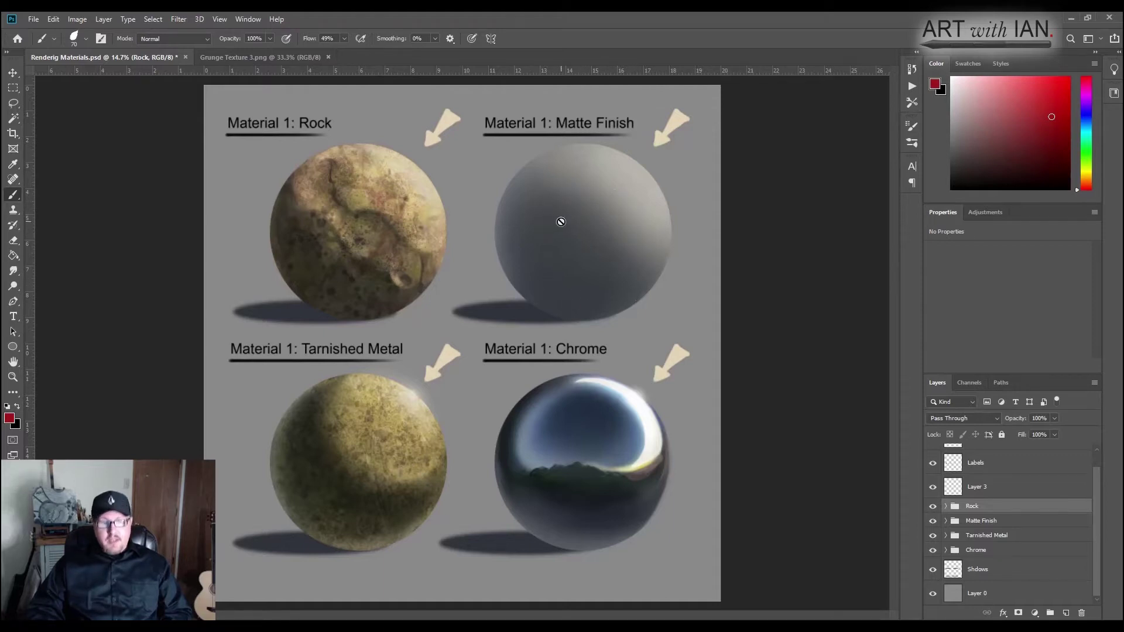
Expand the Rock group and hide its Light 2, Light 1 and Texture layers
scroll(579, 175, "up", 5)
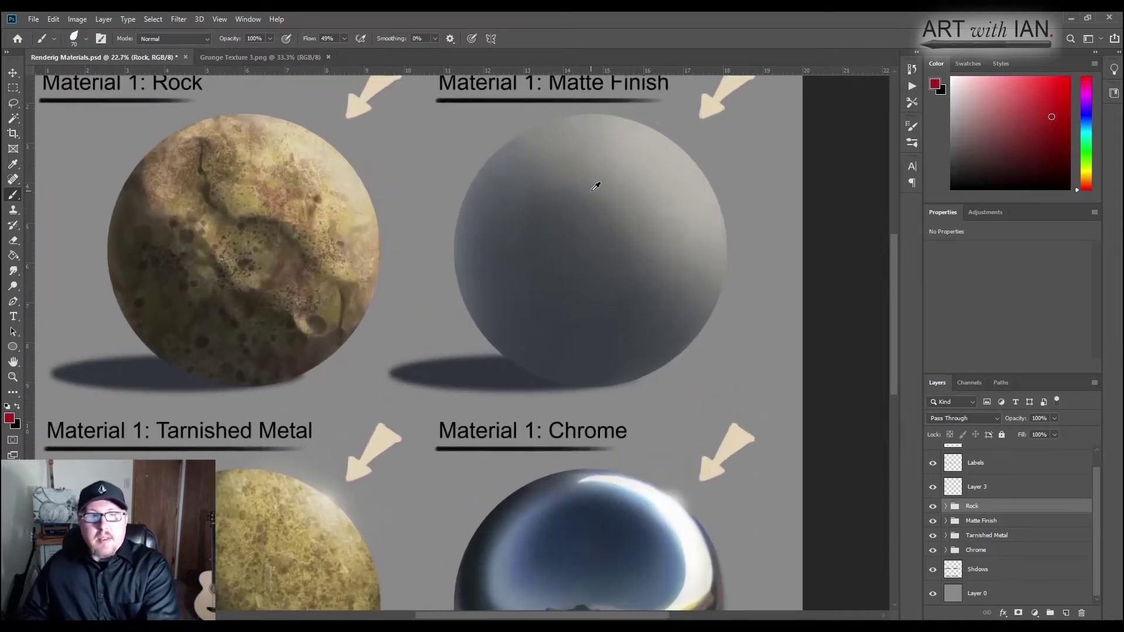
scroll(604, 188, "up", 2)
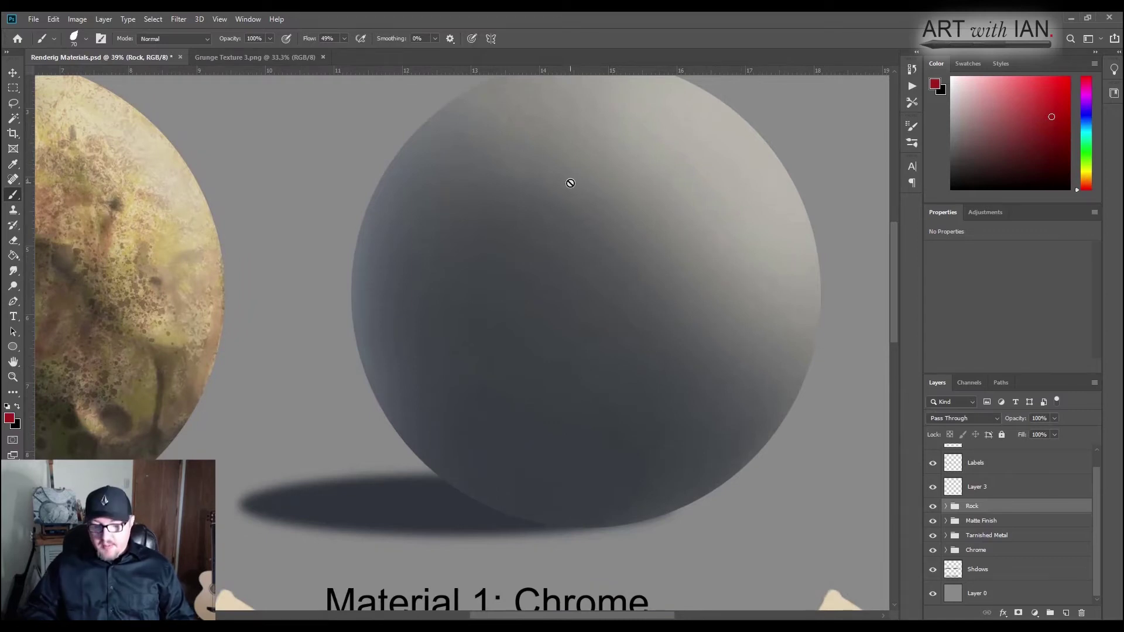
scroll(571, 182, "down", 4)
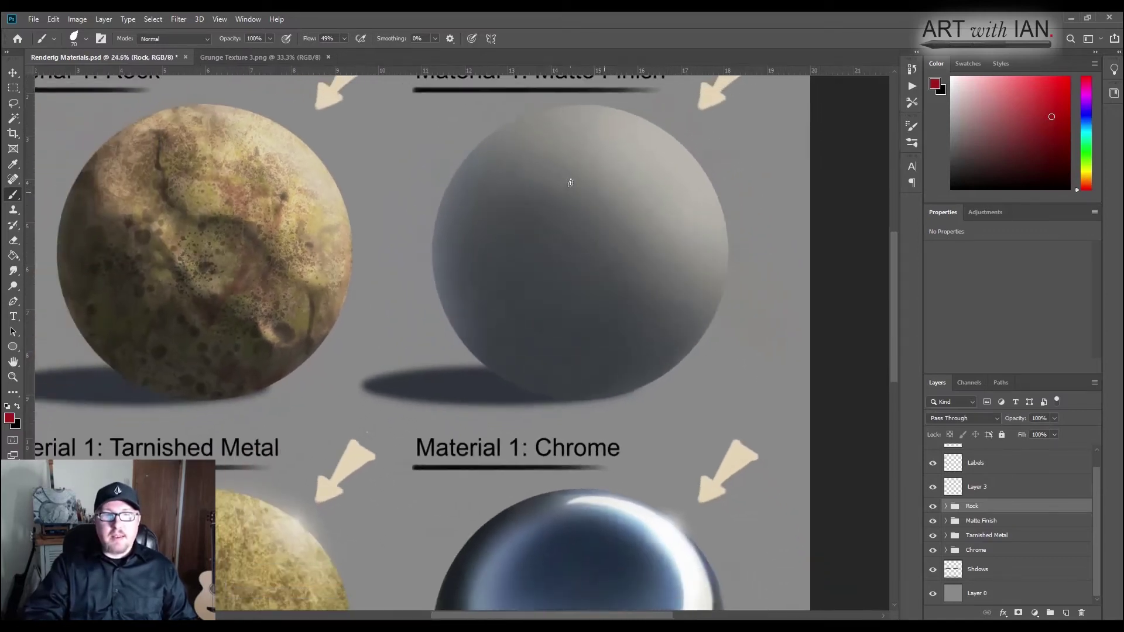
scroll(574, 177, "down", 3)
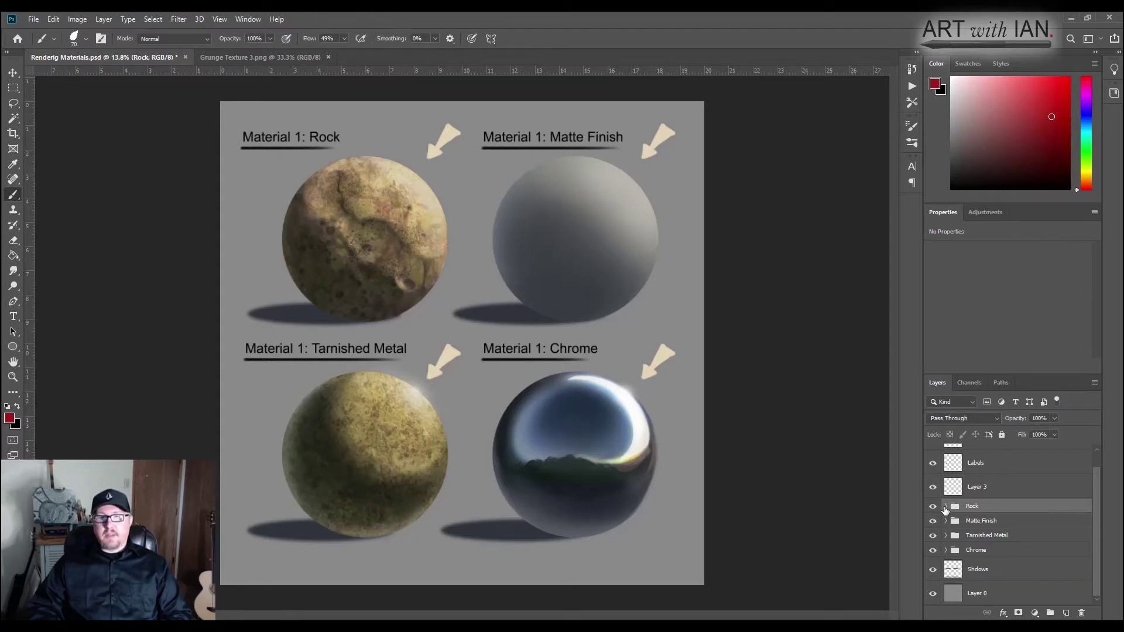
left_click(946, 507)
scroll(978, 529, "down", 2)
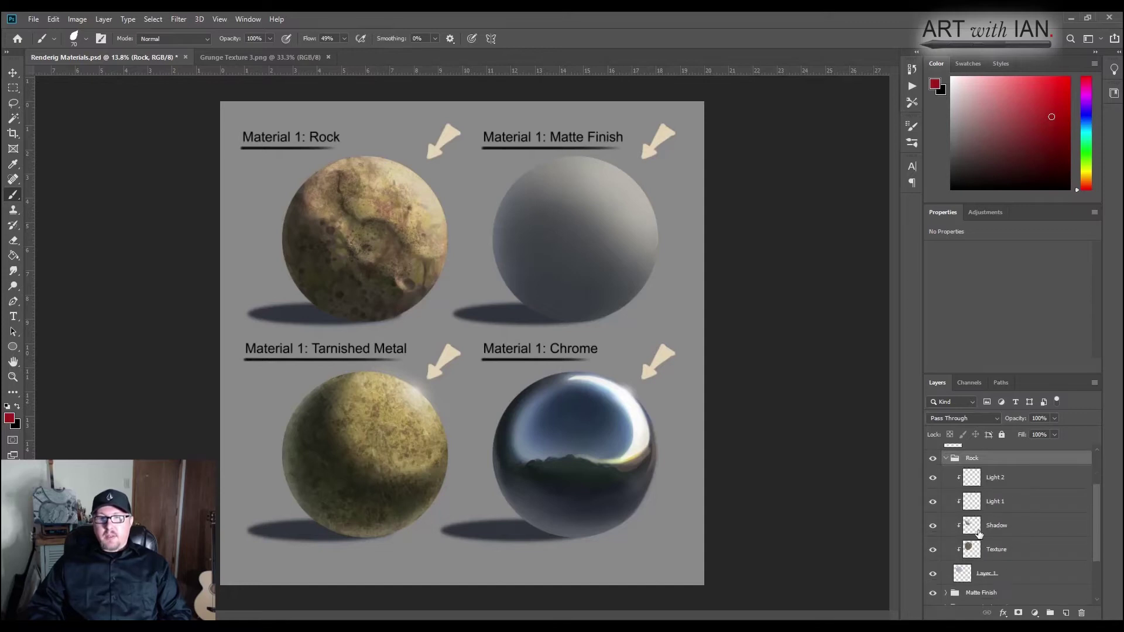
left_click(932, 478)
left_click(932, 502)
left_click(933, 549)
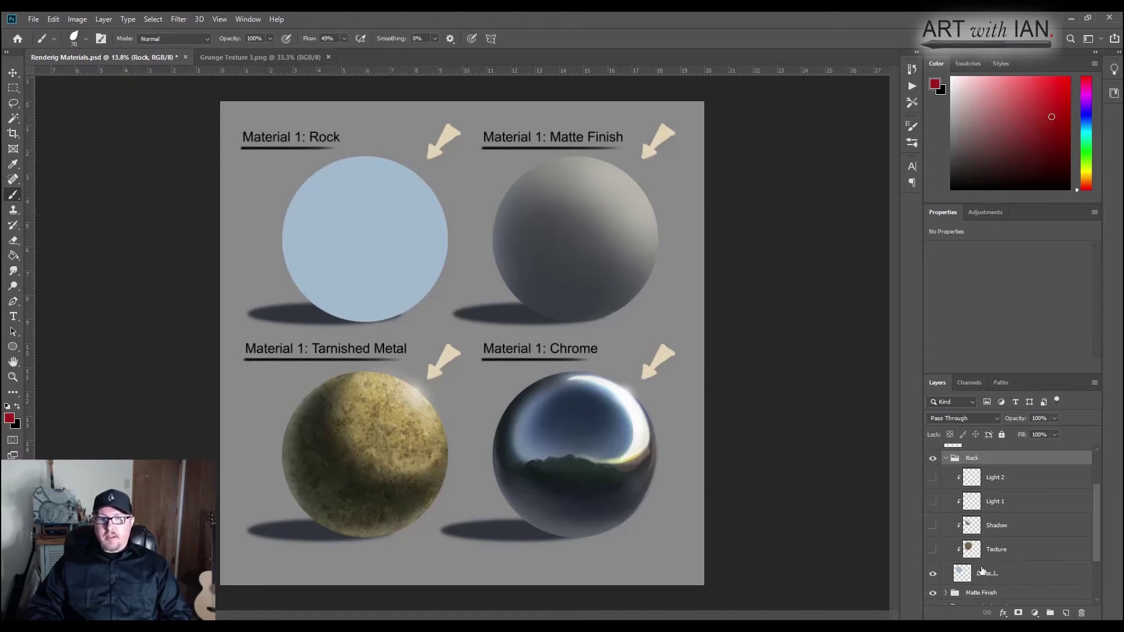
Release the rock clipping masks, then show Texture again and clip it to Layer 1
left_click(1004, 549)
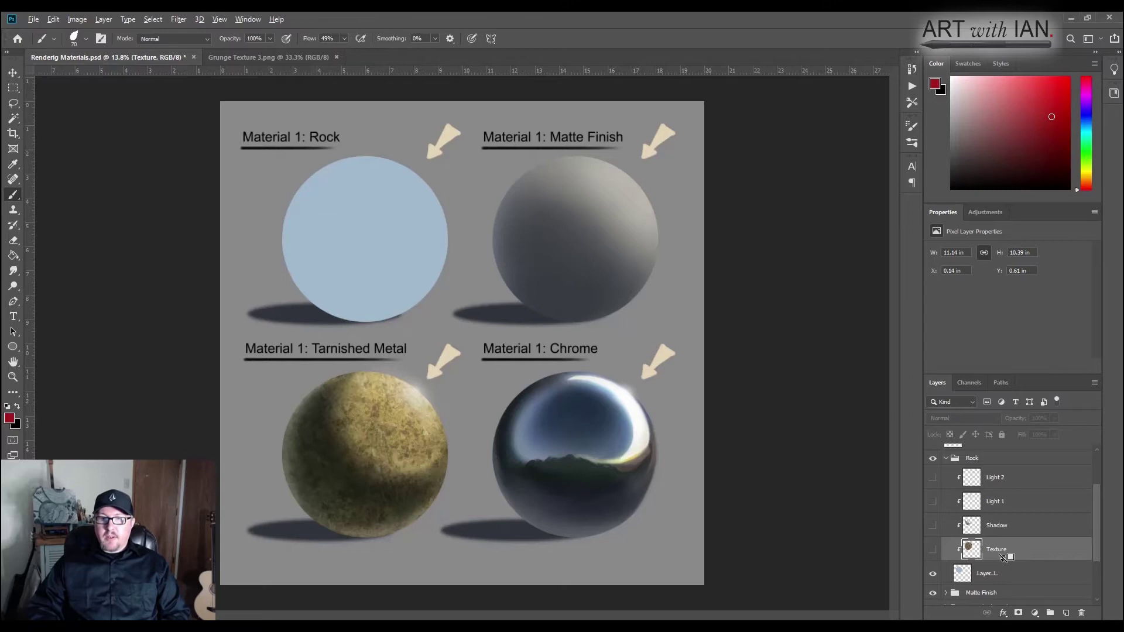
left_click(1002, 557, "alt")
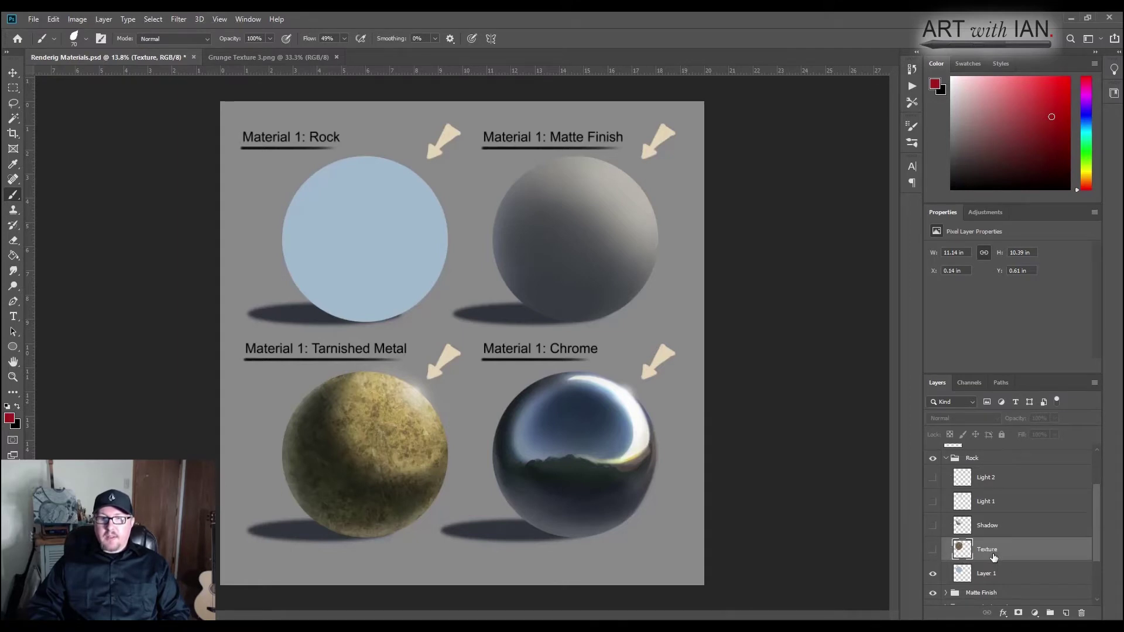
left_click(933, 550)
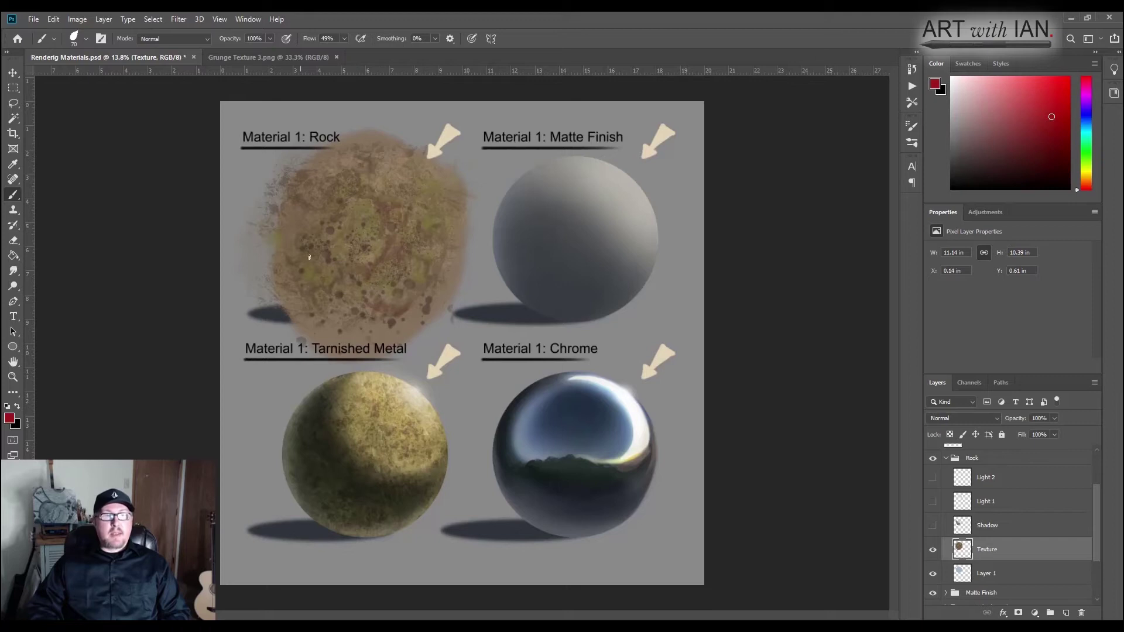
left_click(1004, 557, "alt")
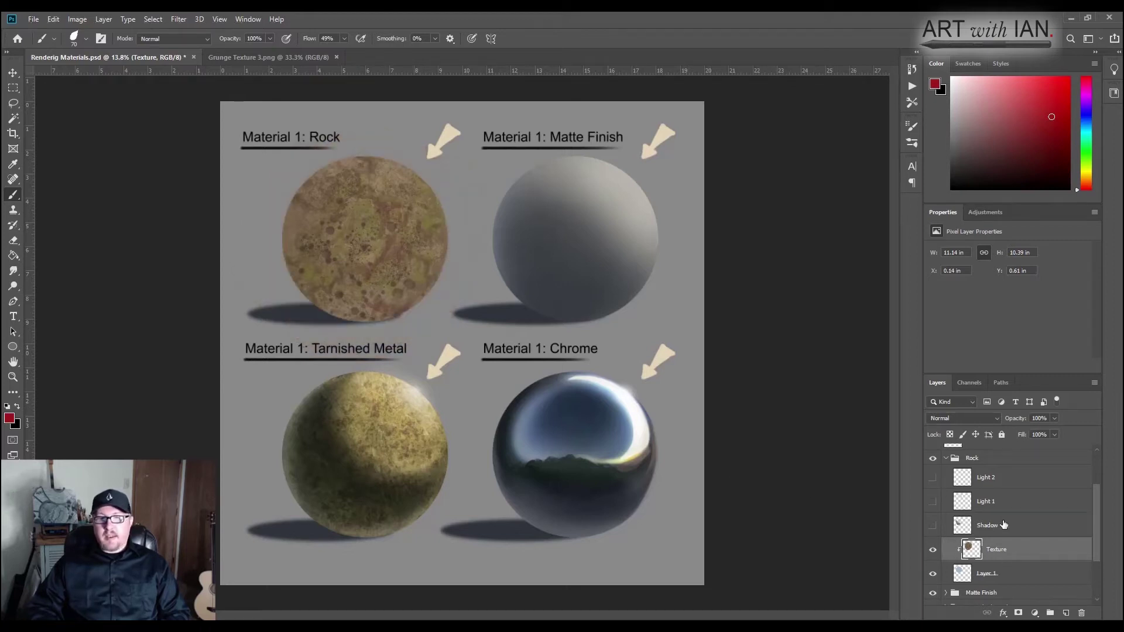
Re-clip Shadow, Light 1 and Light 2 in a stack above the Texture layer
left_click(1015, 533)
left_click(1015, 534, "alt")
left_click(1009, 503)
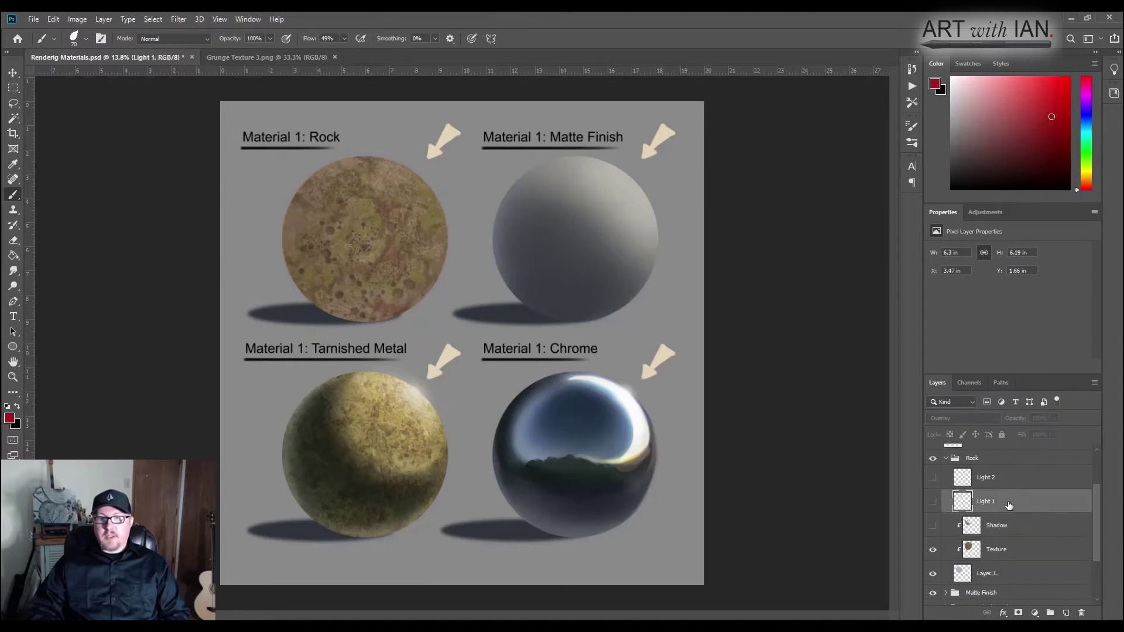
left_click(1012, 512, "alt")
left_click(1014, 483)
left_click(1017, 490, "alt")
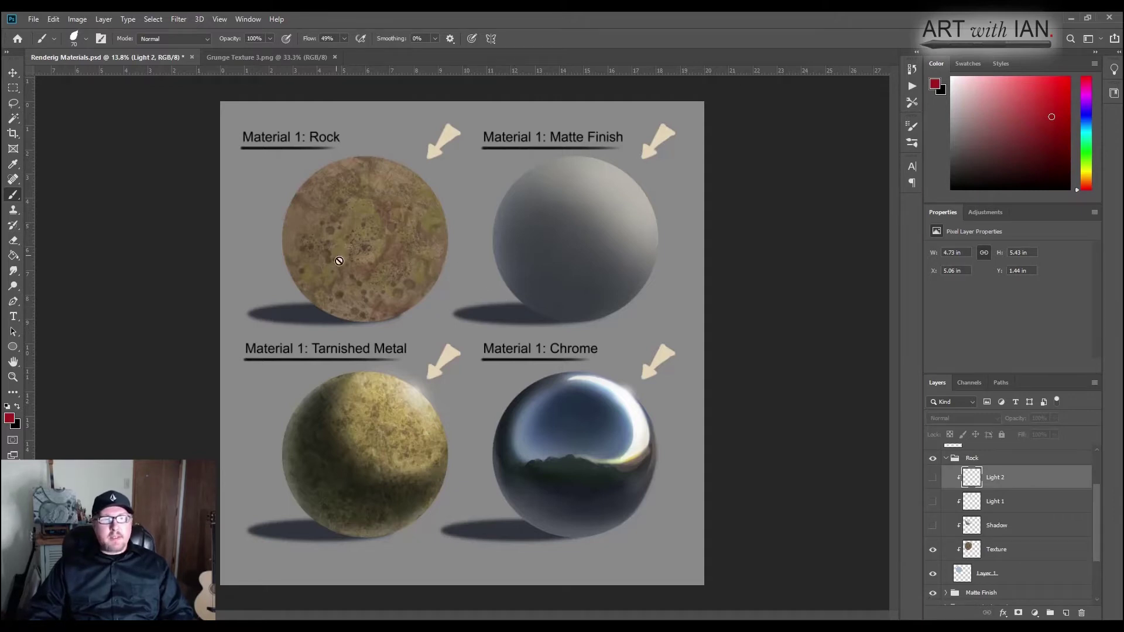
left_click(985, 576)
left_click(1008, 555)
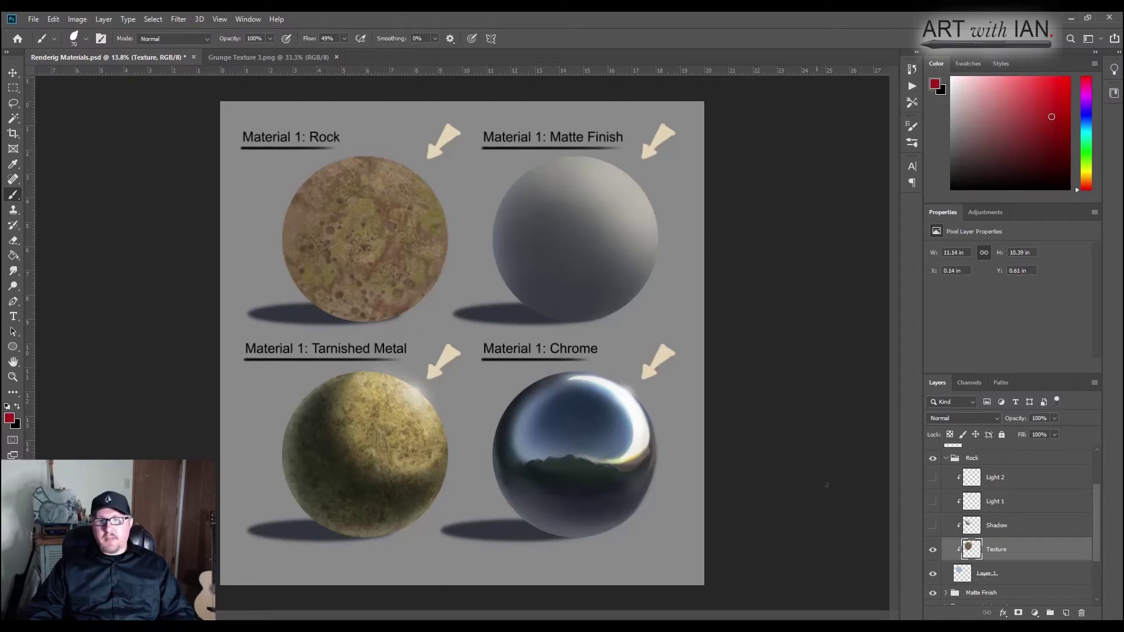
Show the rock's Shadow layer with Multiply blending
left_click(1002, 527)
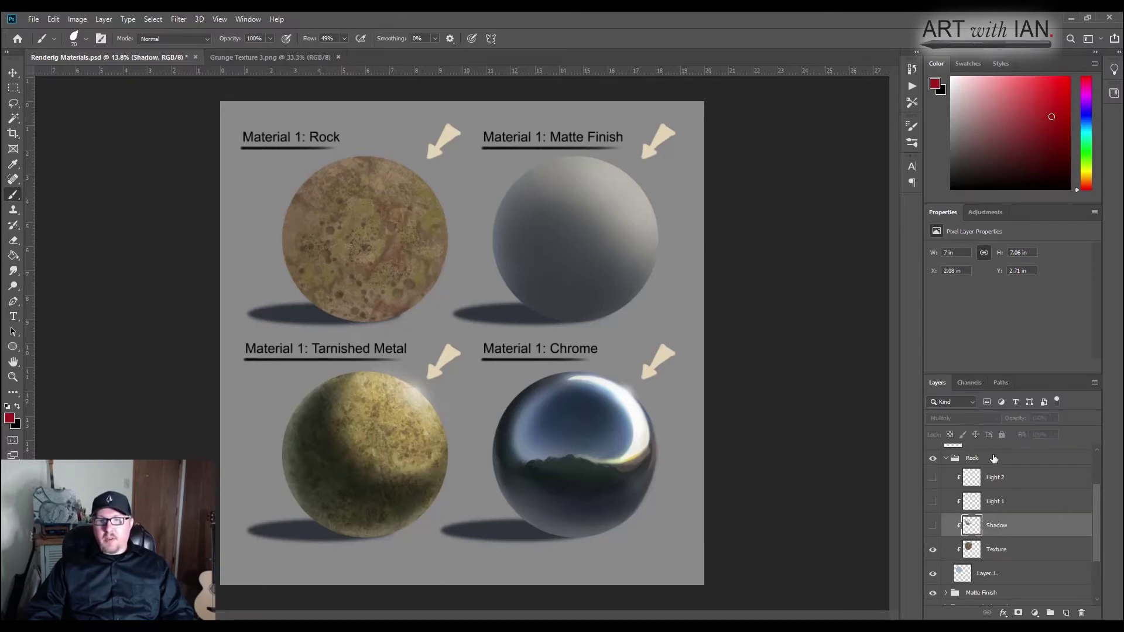
left_click(933, 526)
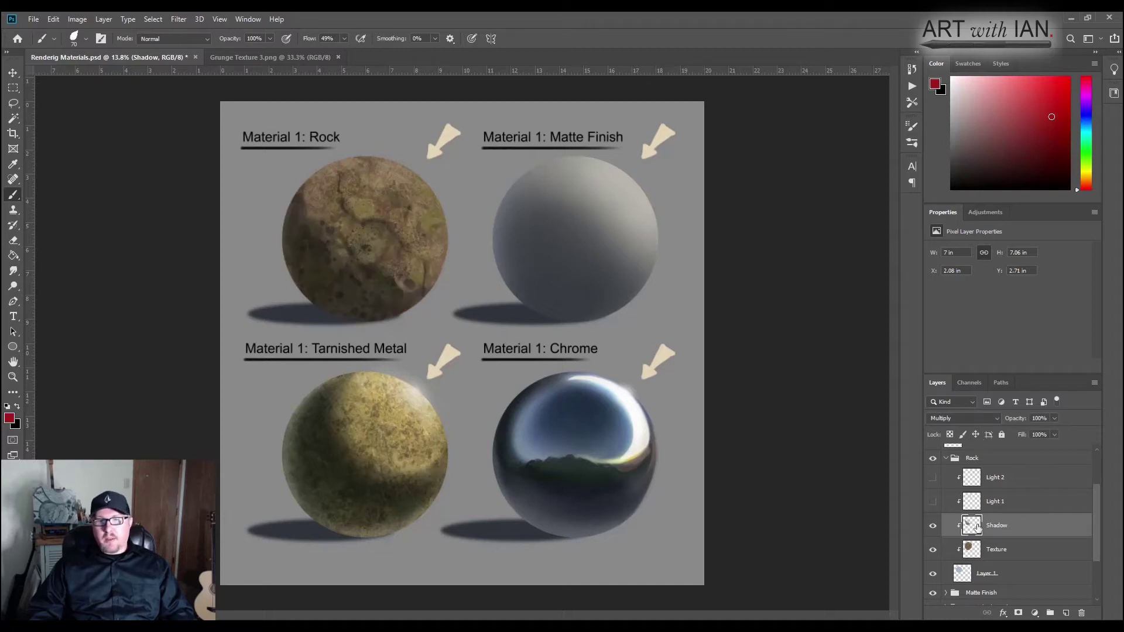
left_click(979, 416)
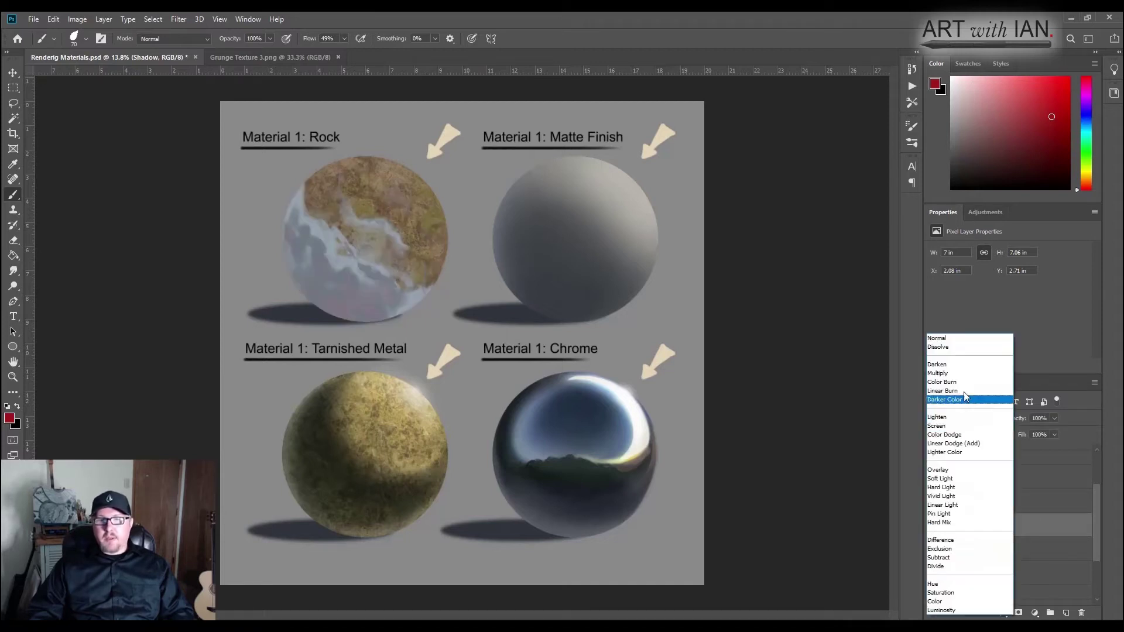
left_click(945, 374)
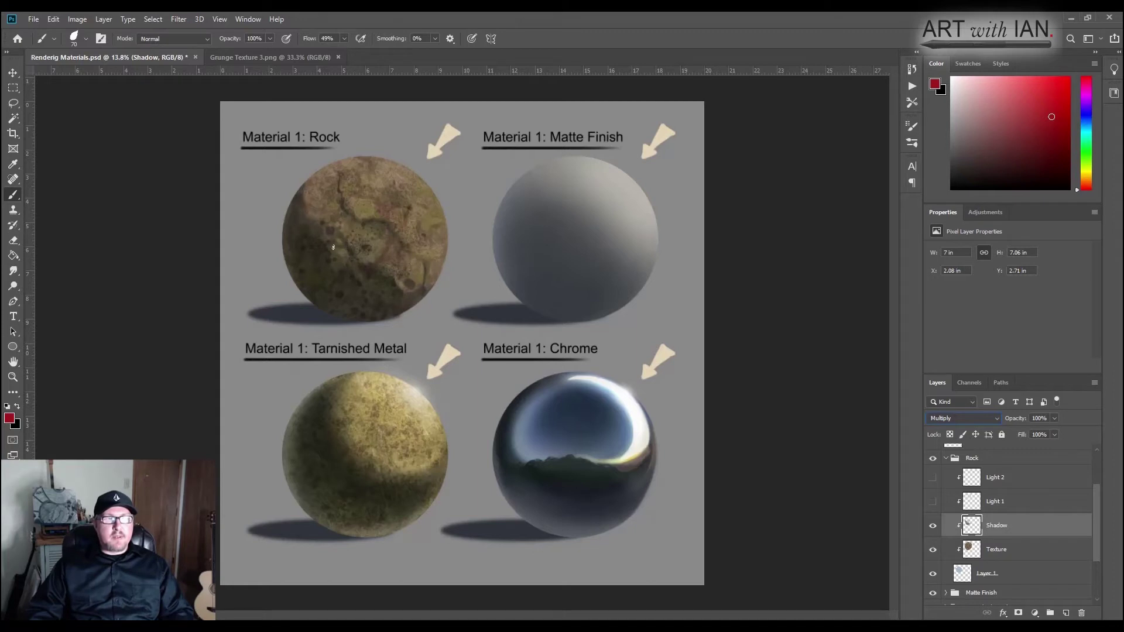
Turn Light 1 on and keep the Shadow layer's blend mode at Multiply
left_click(933, 501)
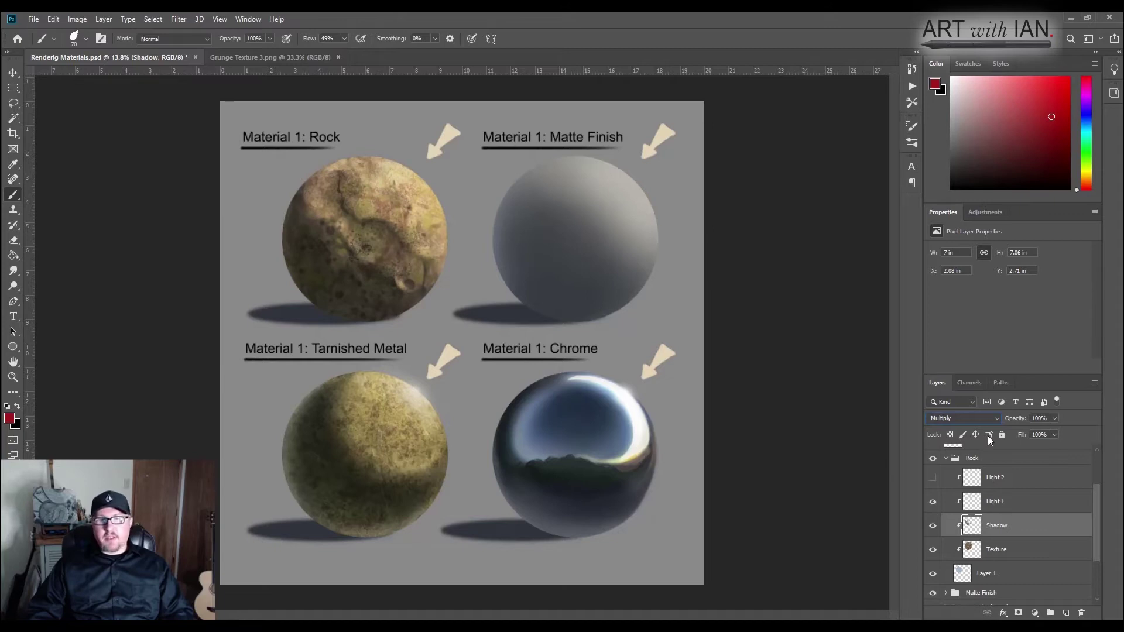
left_click(976, 417)
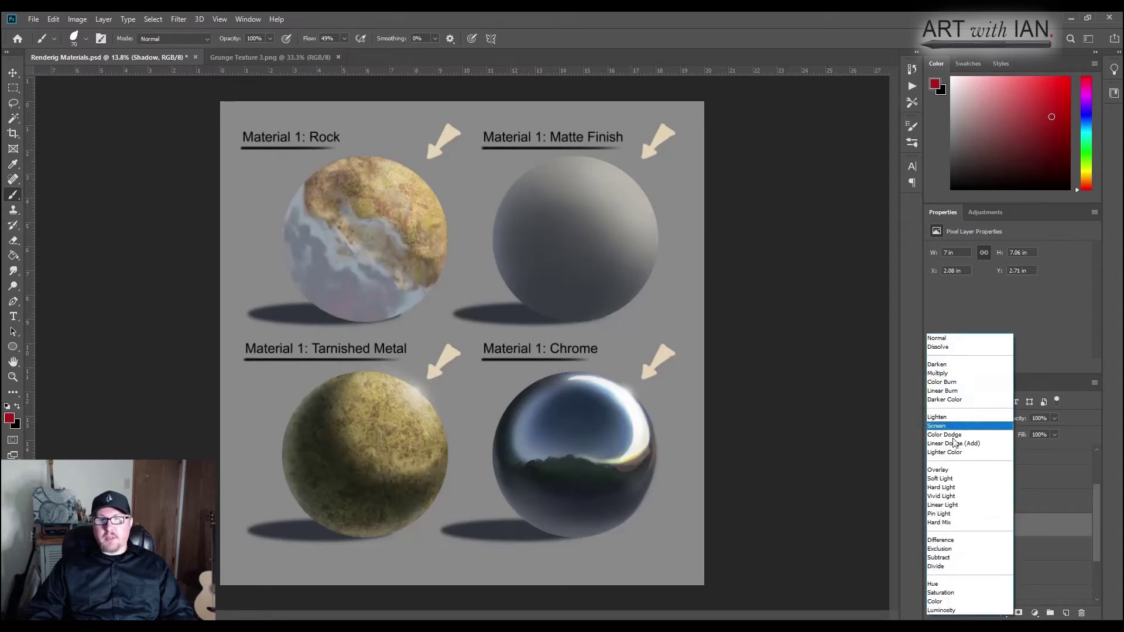
left_click(941, 469)
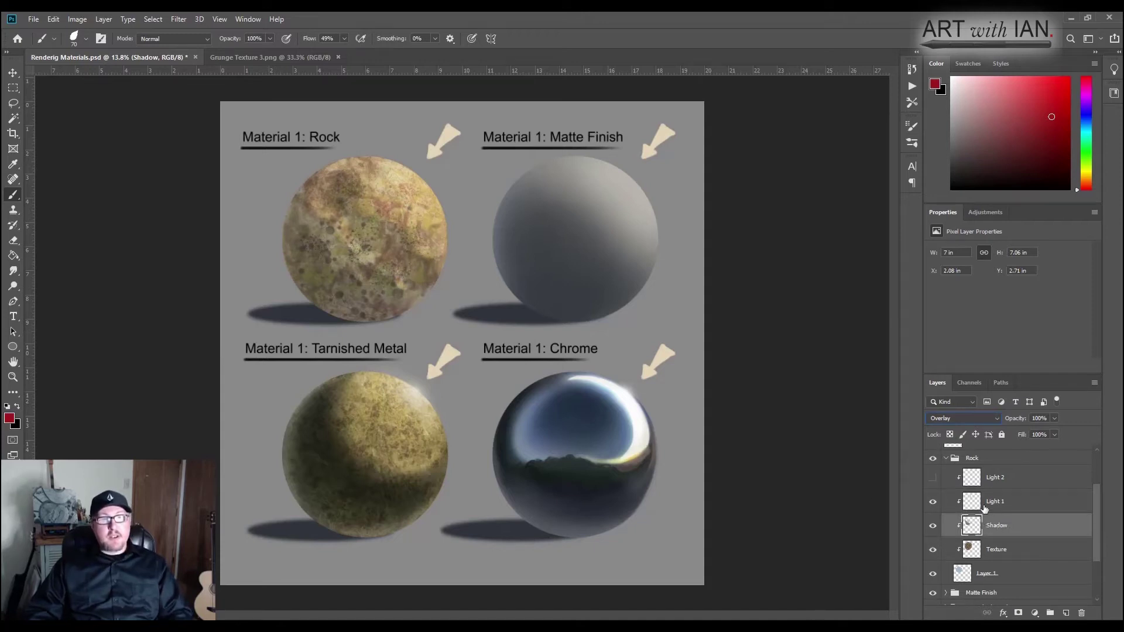
left_click(972, 420)
left_click(948, 374)
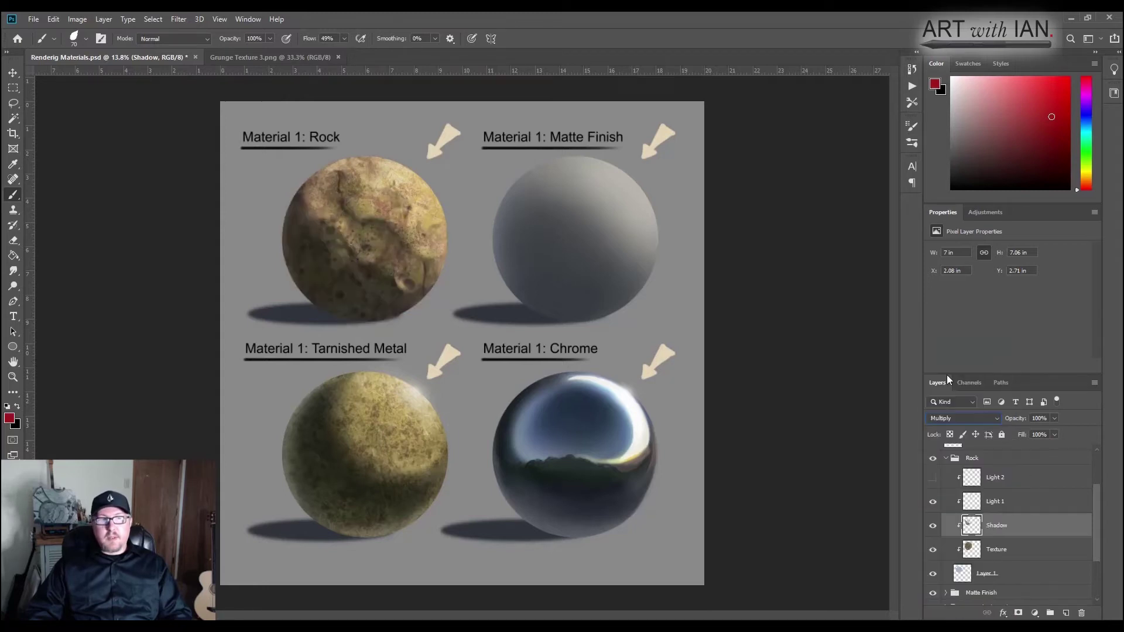
Keep Light 1 on Overlay blending and turn the Light 2 highlight back on
left_click(997, 507)
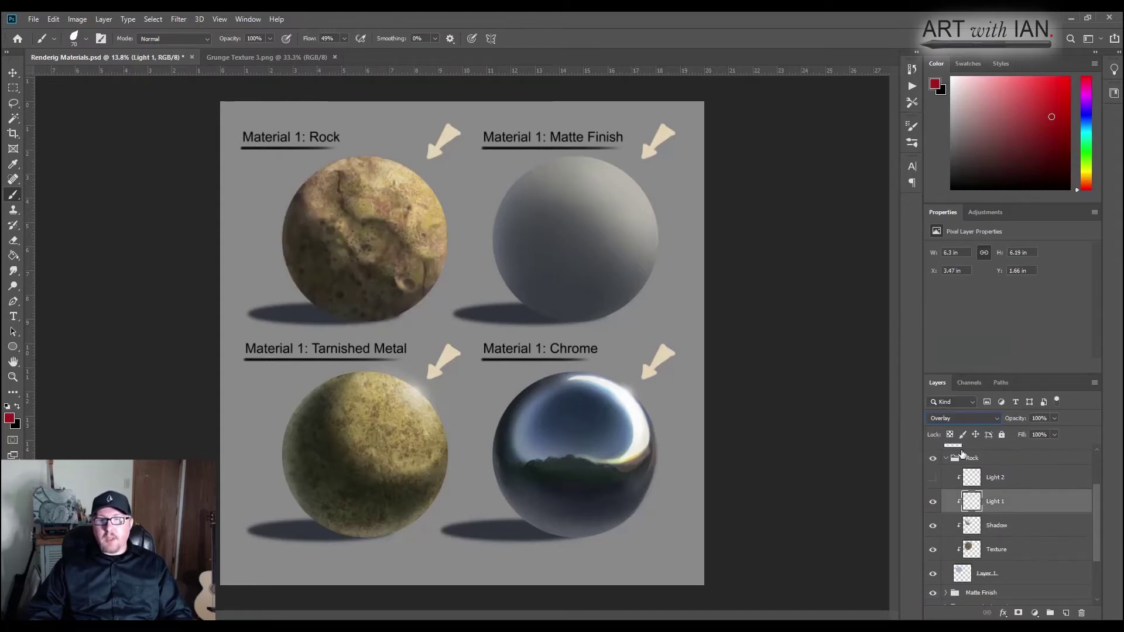
left_click(952, 419)
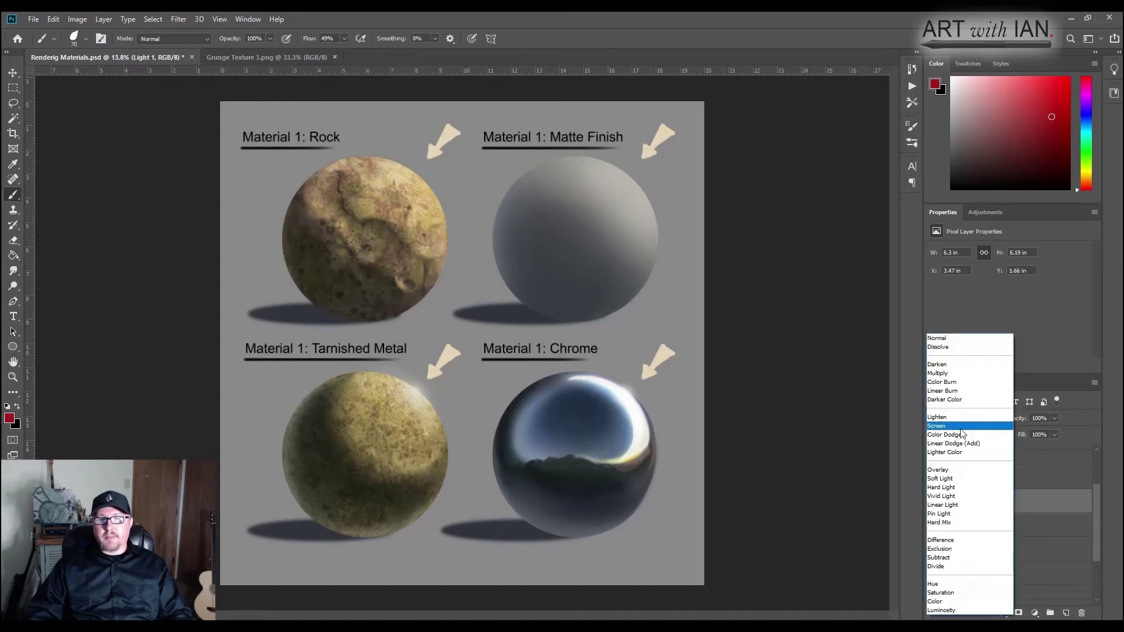
left_click(945, 470)
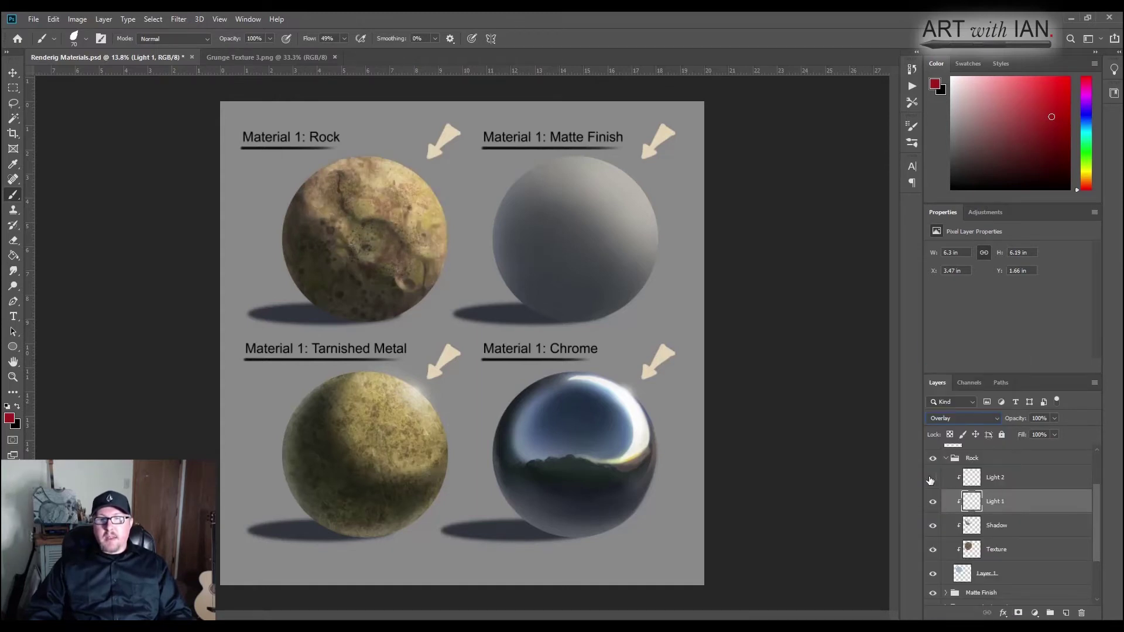
left_click(931, 478)
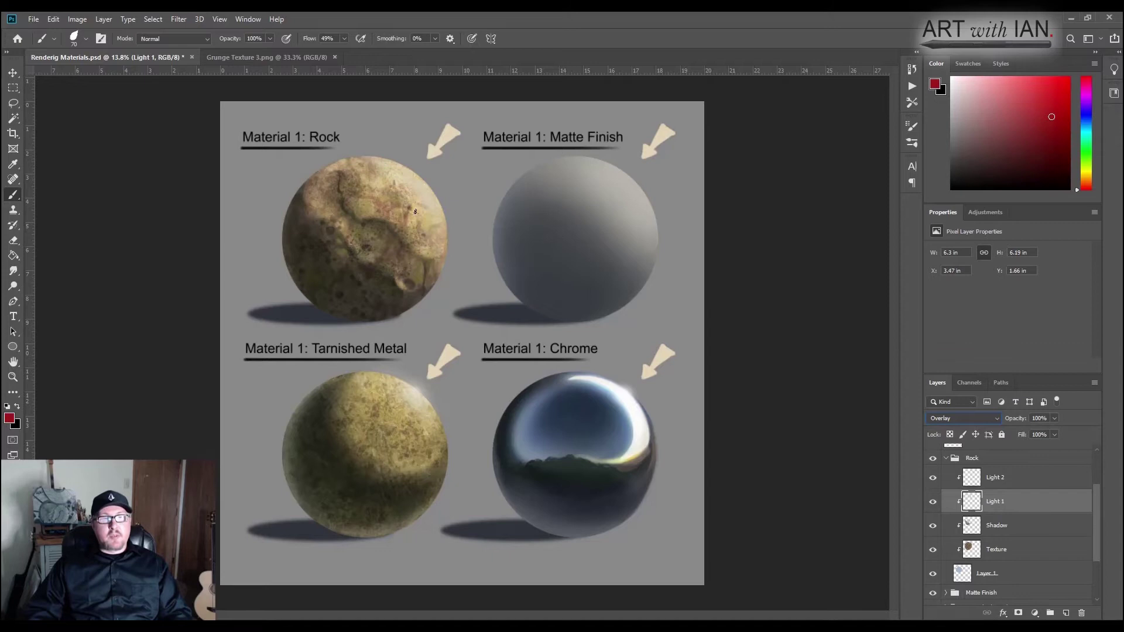
left_click(996, 481)
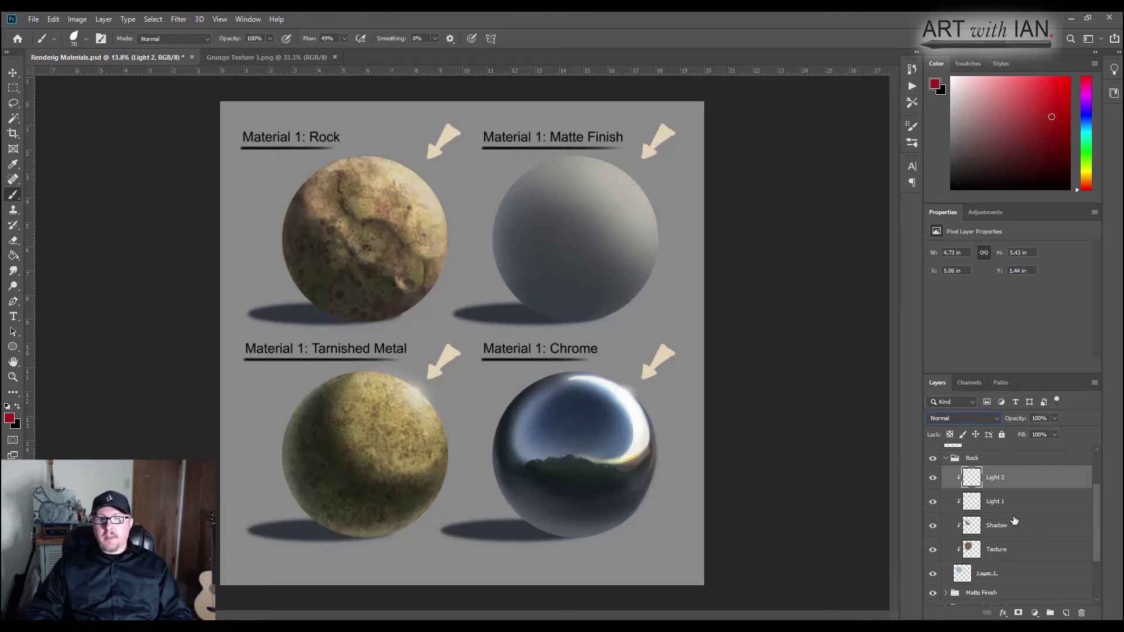
Collapse the Rock group and expand the Tarnished Metal group
left_click(949, 457)
left_click(946, 458)
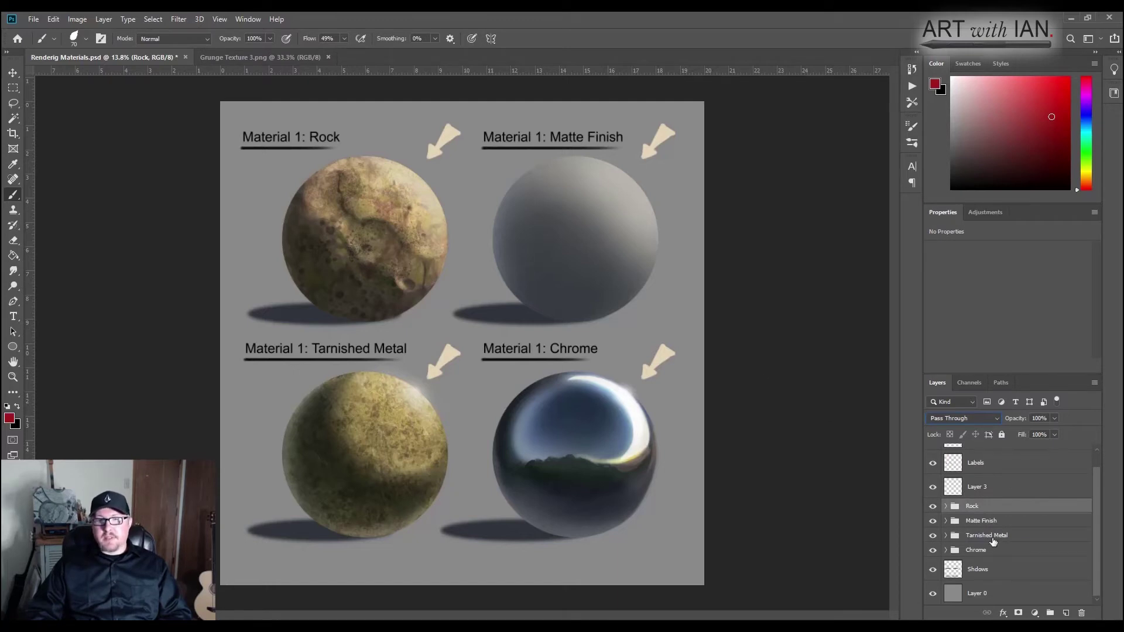
left_click(945, 535)
scroll(954, 541, "down", 2)
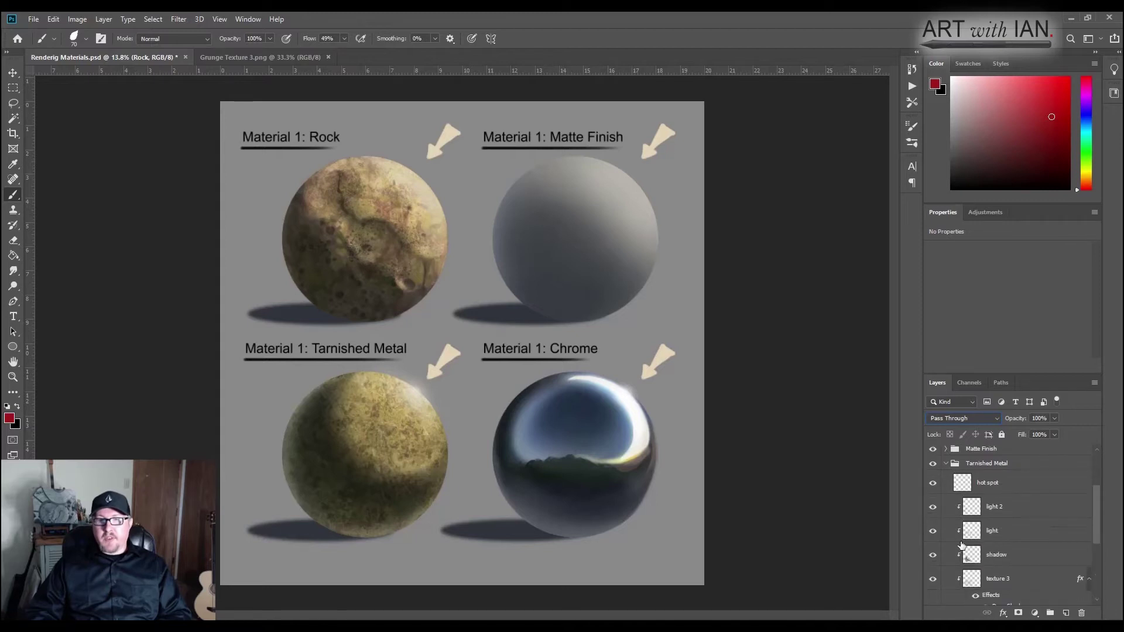
scroll(960, 544, "down", 3)
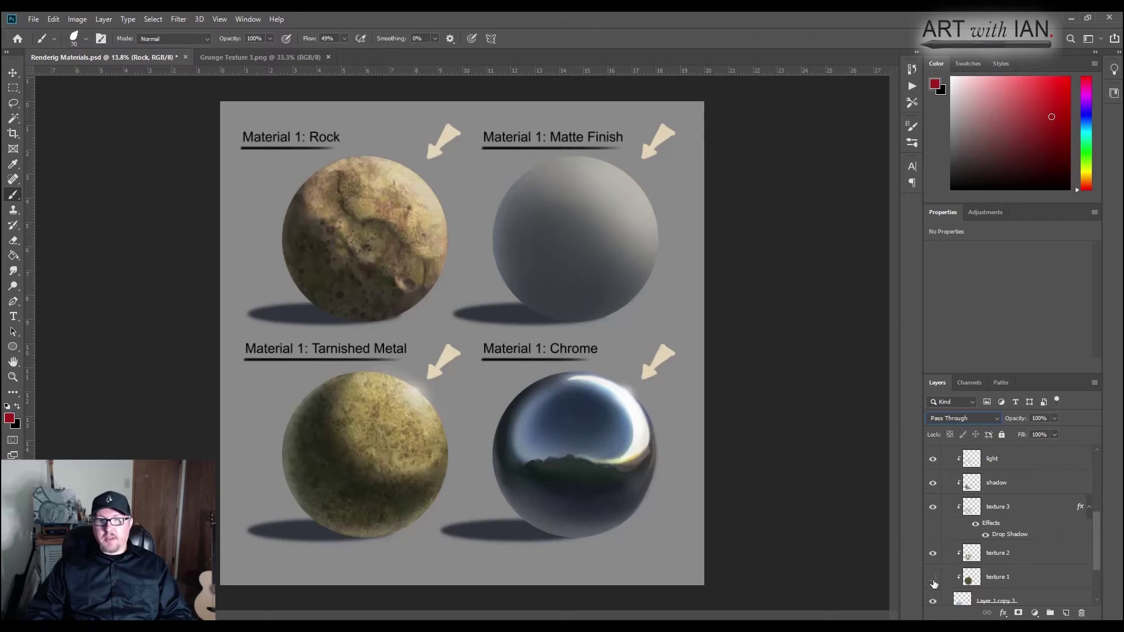
Hide textures 1–3, shadow, light, light 2 and hot spot in Tarnished Metal
left_click(933, 577)
left_click(932, 555)
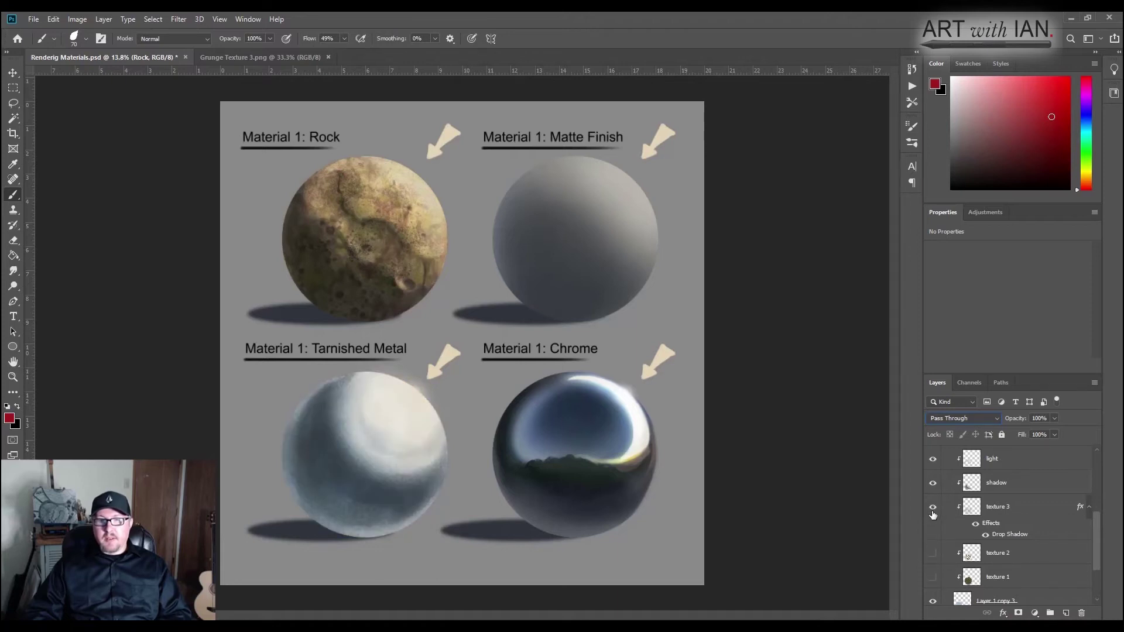
left_click(933, 507)
left_click(933, 483)
left_click(933, 459)
scroll(934, 479, "up", 1)
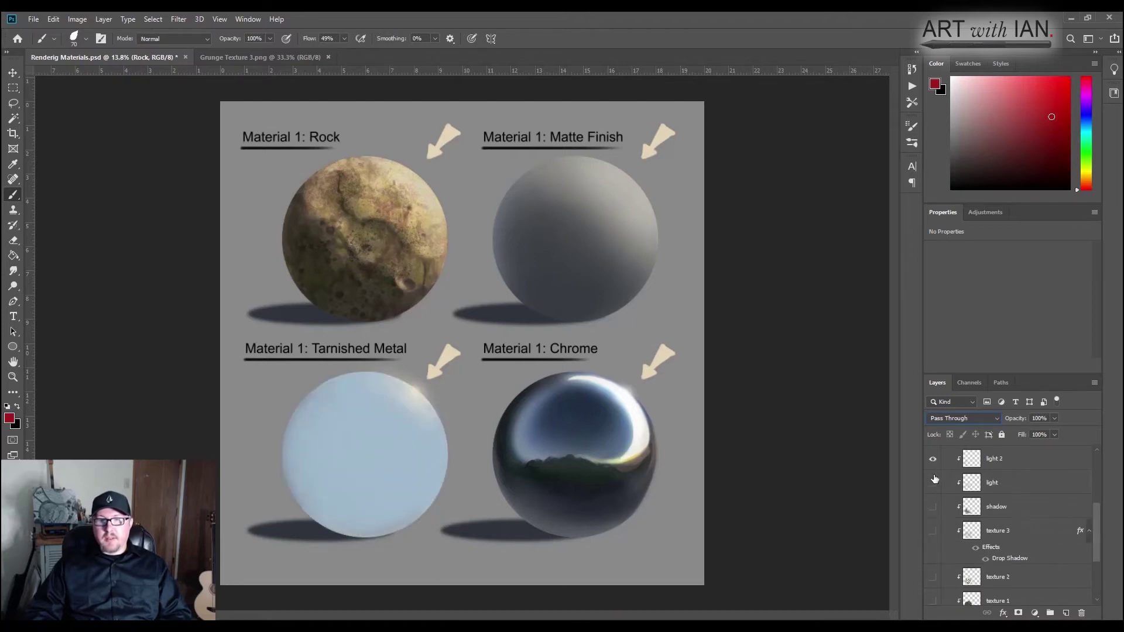
left_click(933, 458)
scroll(933, 462, "up", 2)
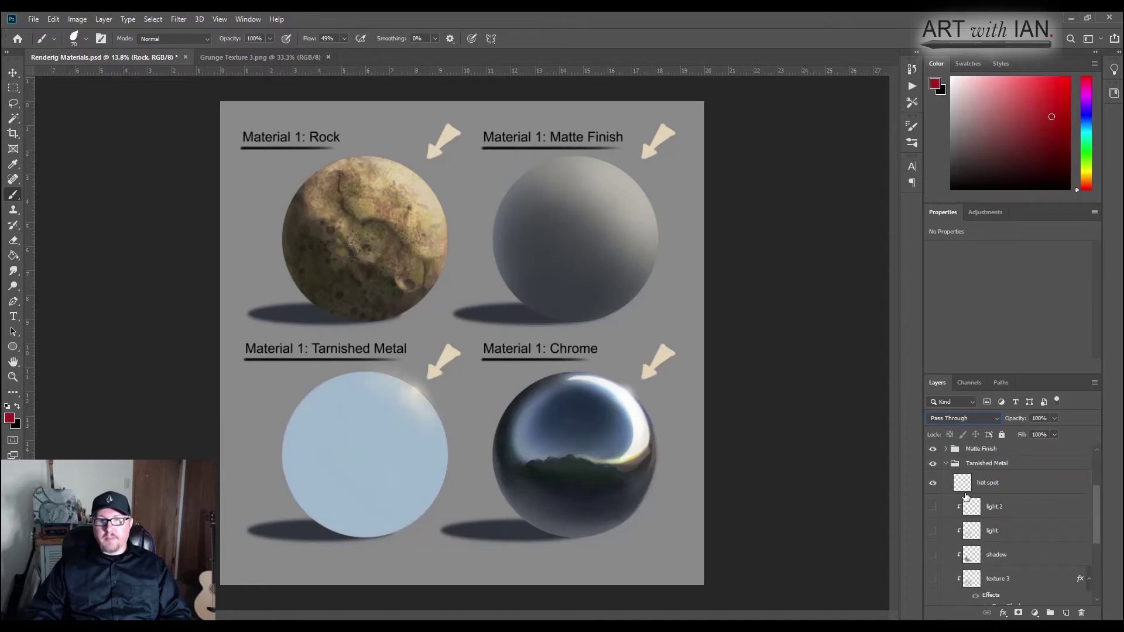
left_click(932, 483)
scroll(930, 515, "down", 5)
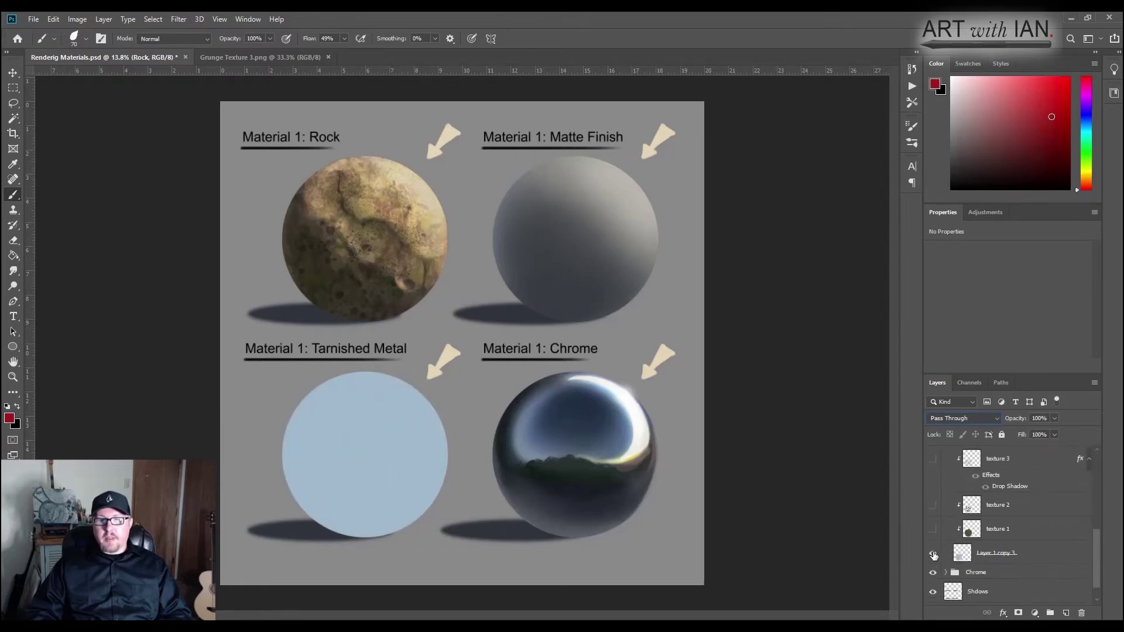
left_click(971, 553)
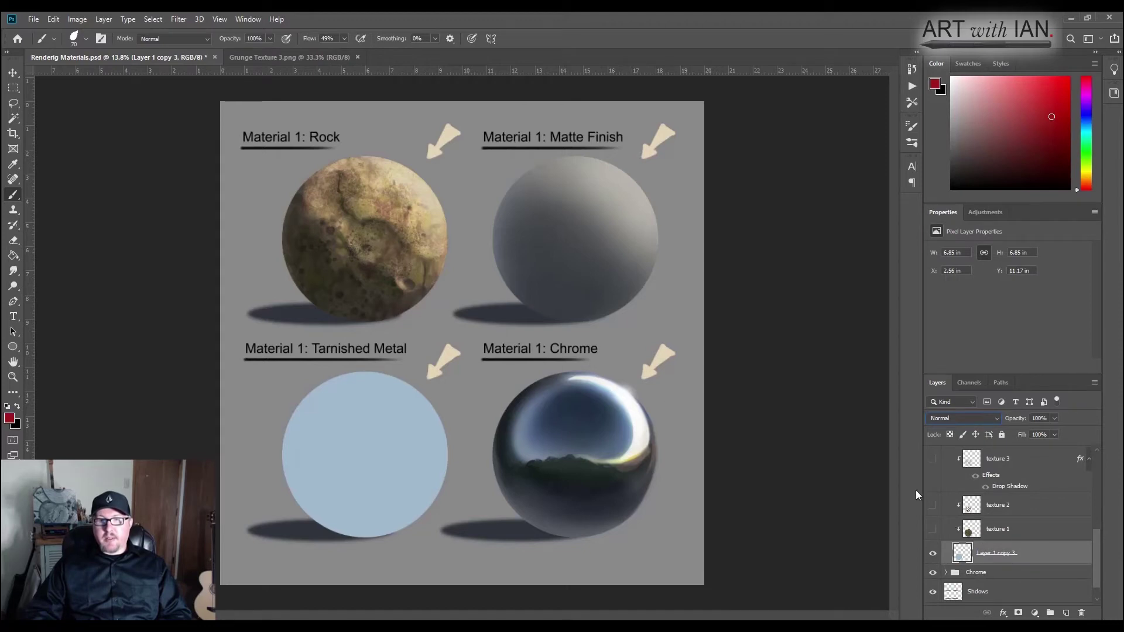
Show textures 1, 2 and 3 again, keeping texture 3 on Darken blending
left_click(933, 530)
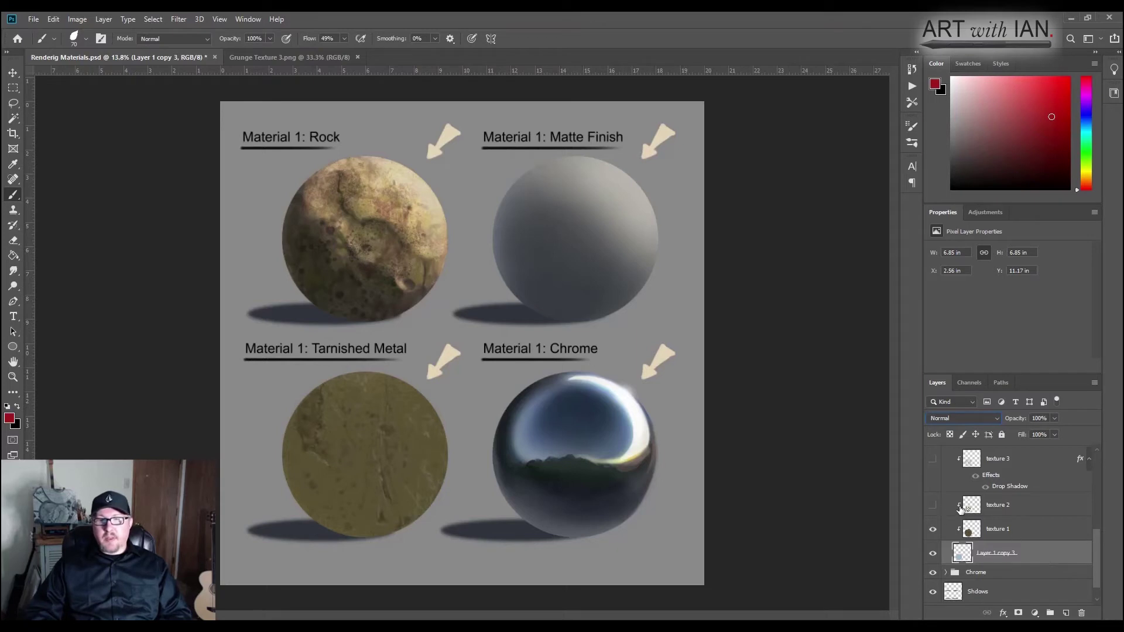
left_click(932, 505)
left_click(1012, 512)
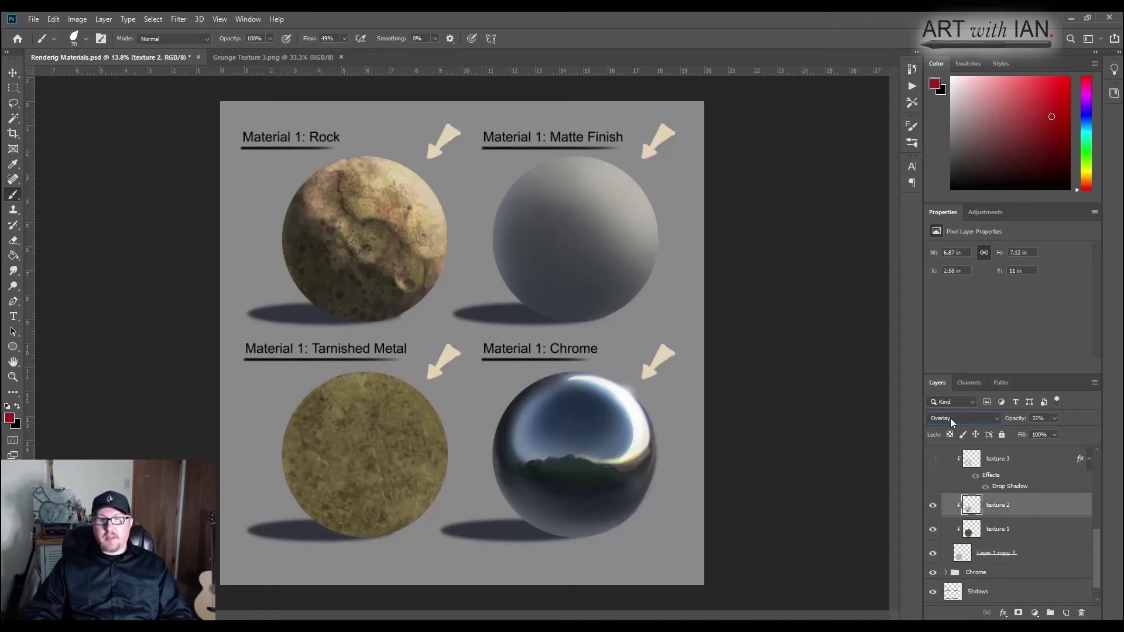
scroll(967, 520, "up", 1)
left_click(933, 483)
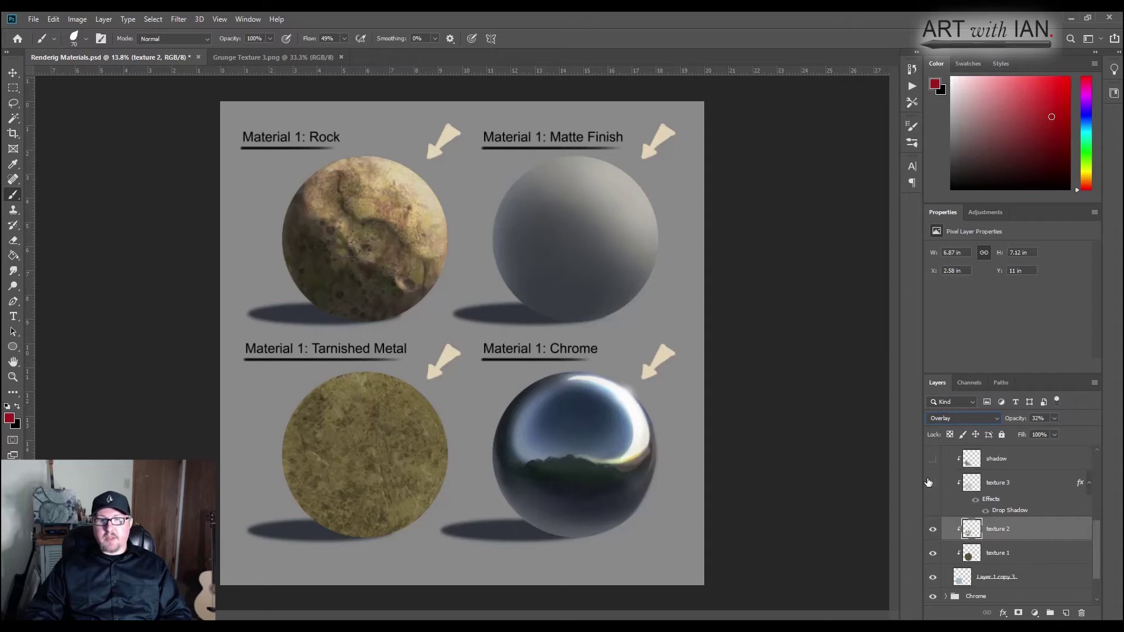
left_click(1005, 484)
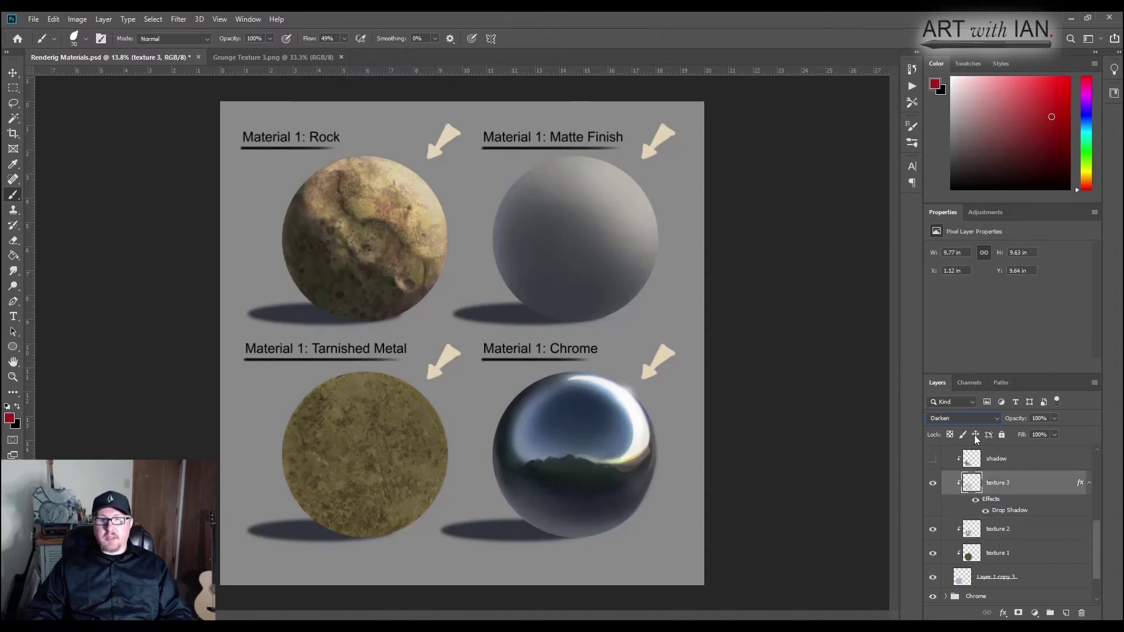
left_click(958, 419)
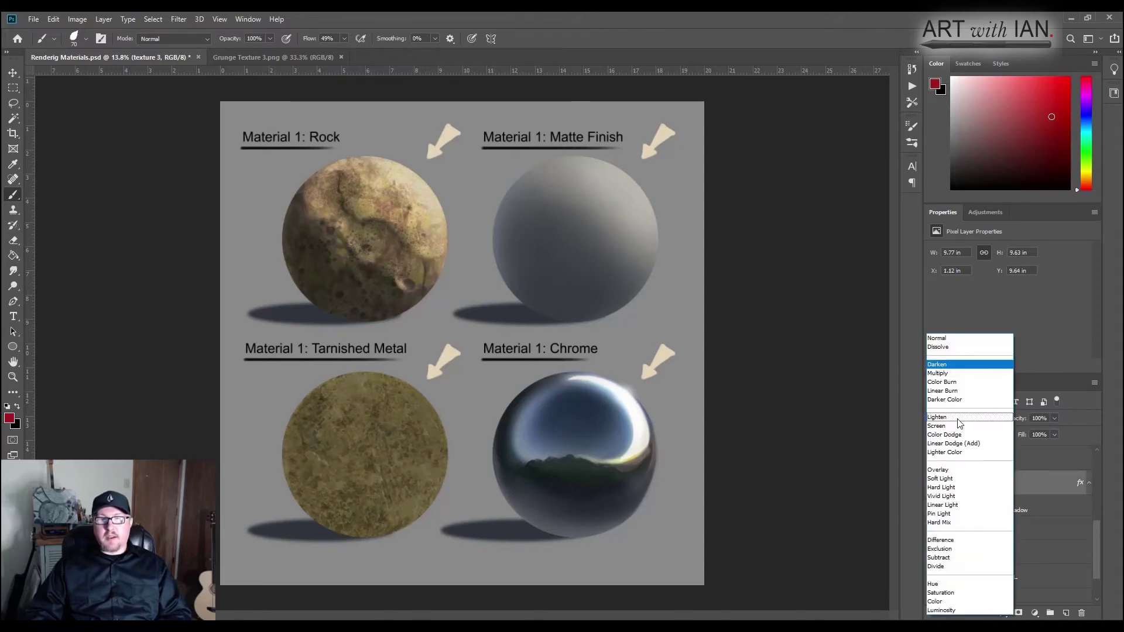
left_click(936, 364)
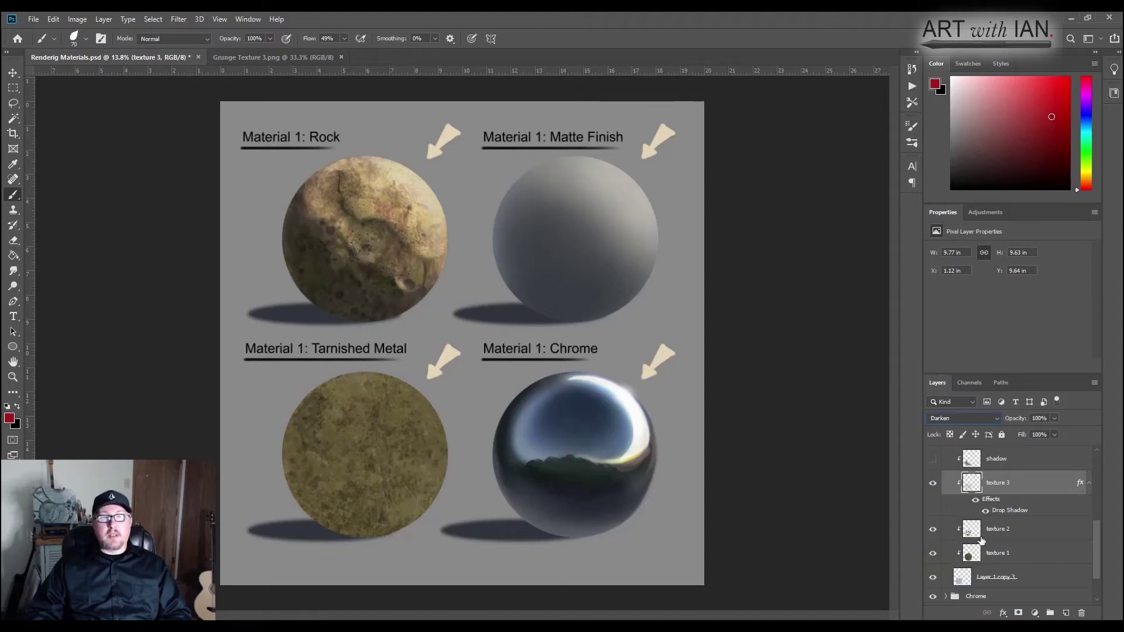
Turn the shadow, light and light 2 layers back on
scroll(948, 550, "up", 3)
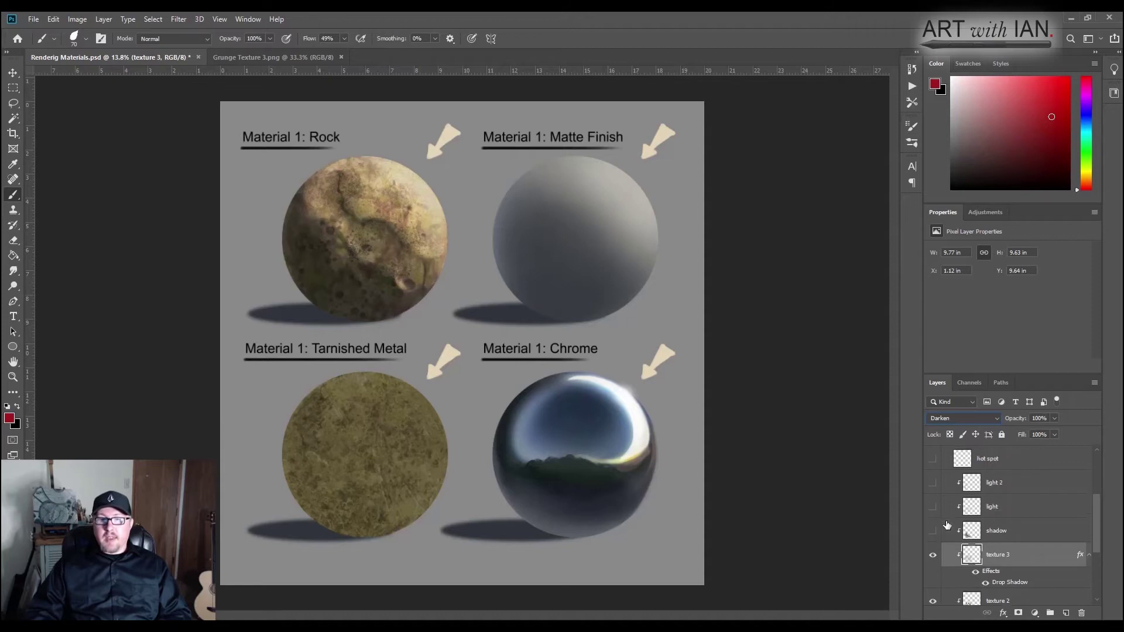
scroll(947, 525, "down", 1)
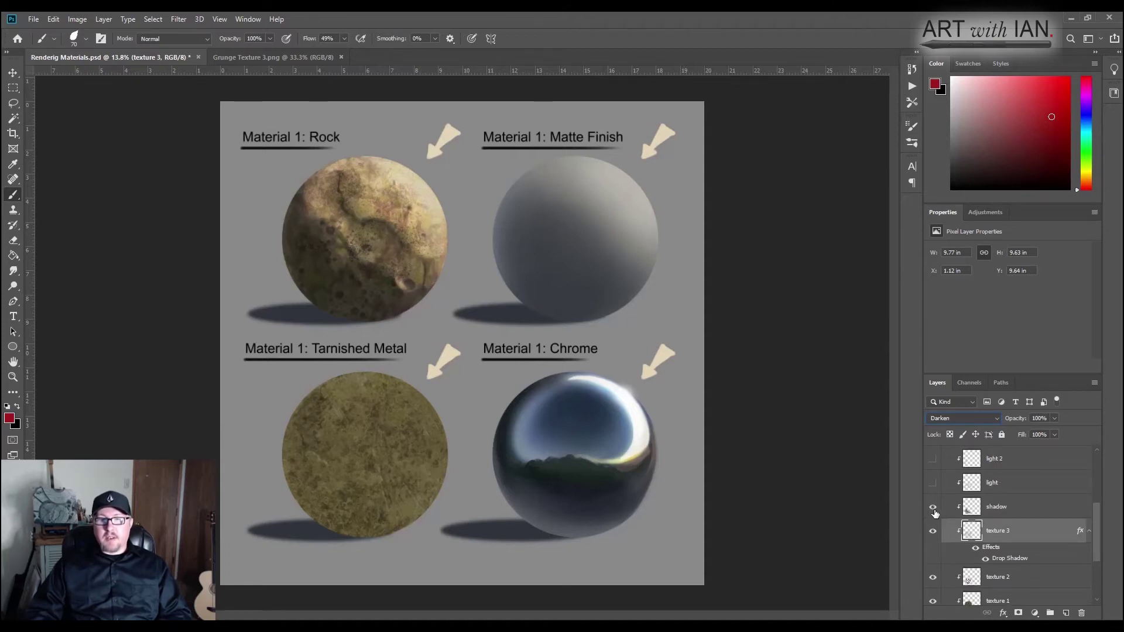
left_click(932, 508)
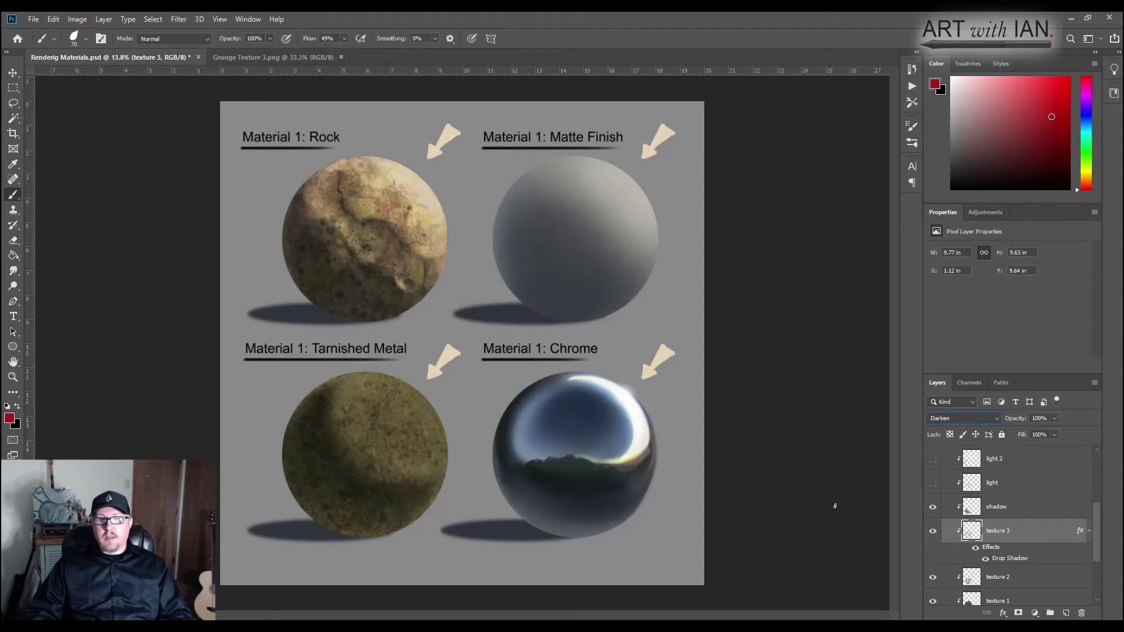
left_click(933, 482)
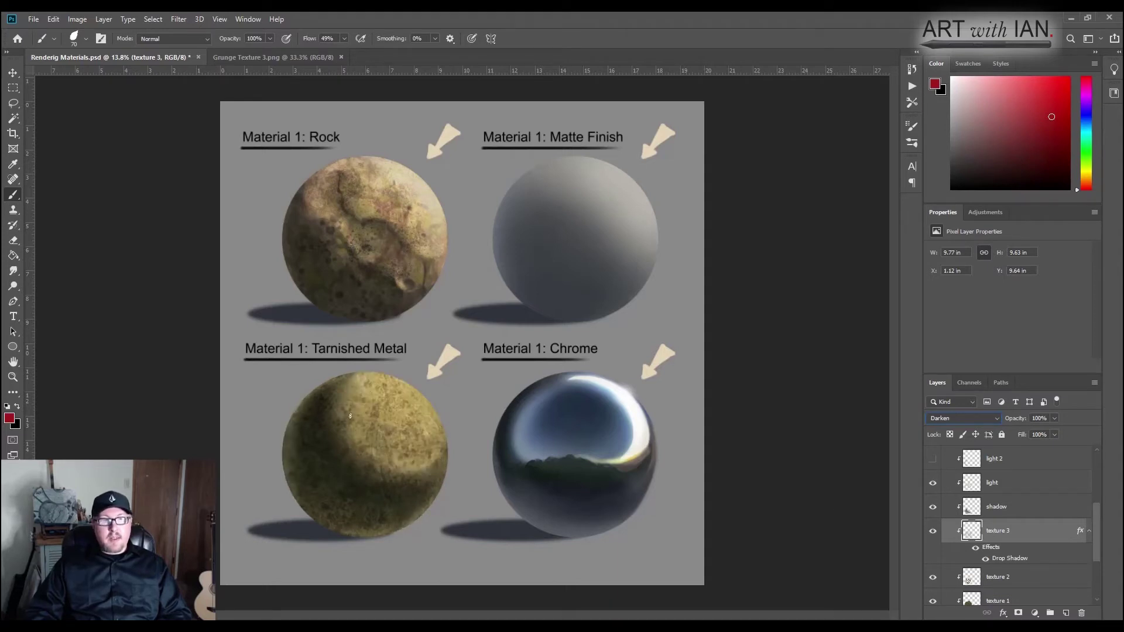
left_click(932, 458)
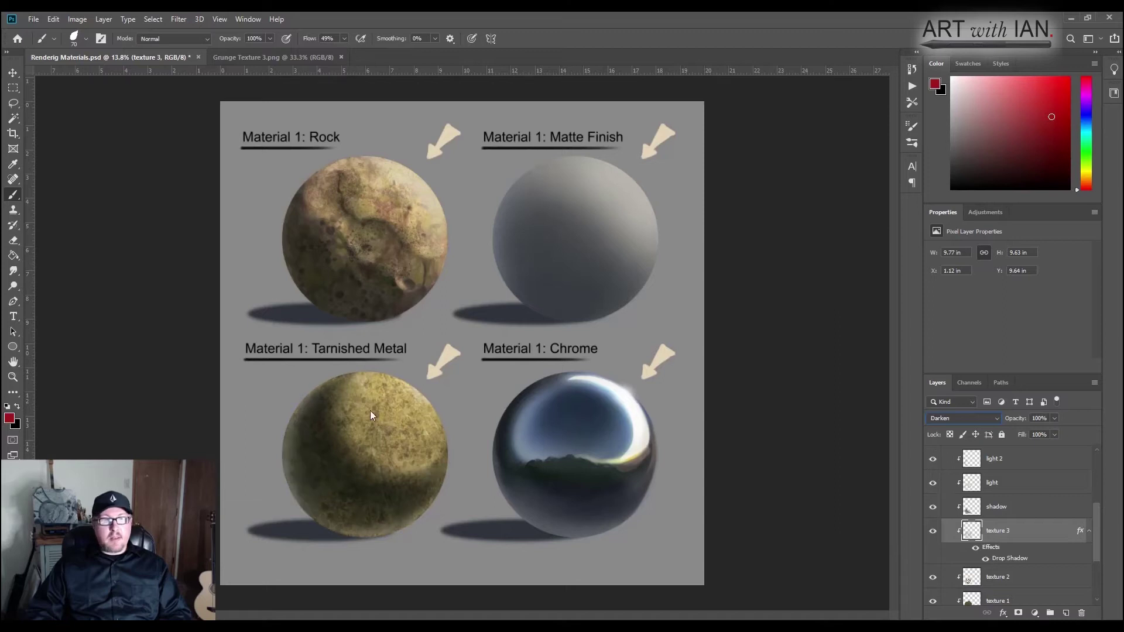
Show the hot spot layer, clip it to the sphere, then release the clipping mask
scroll(1006, 526, "up", 2)
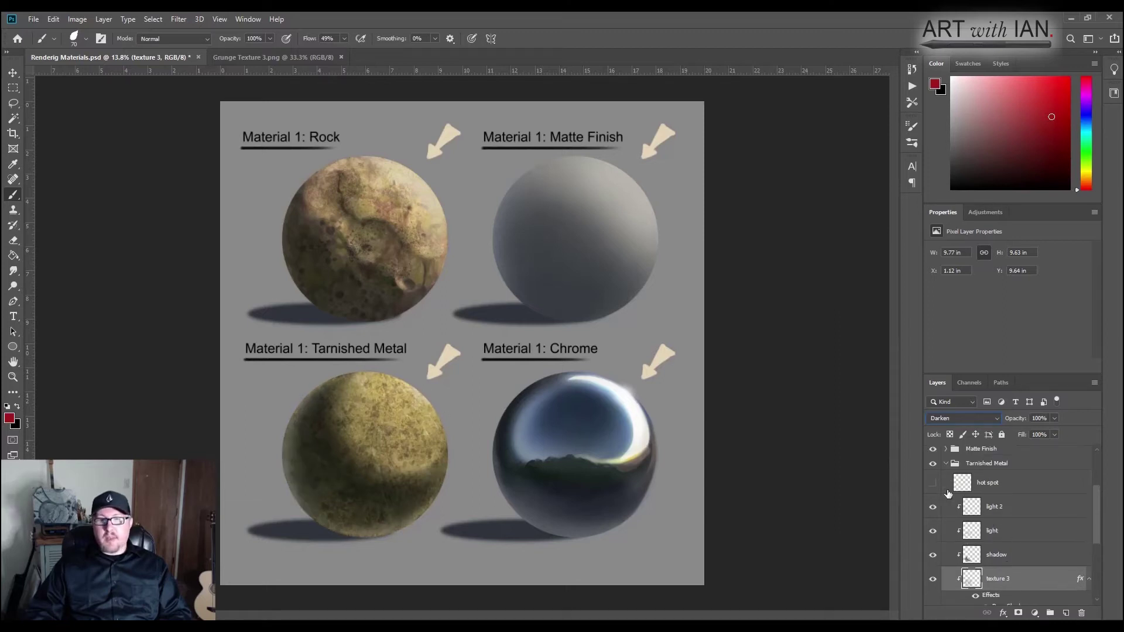
left_click(932, 483)
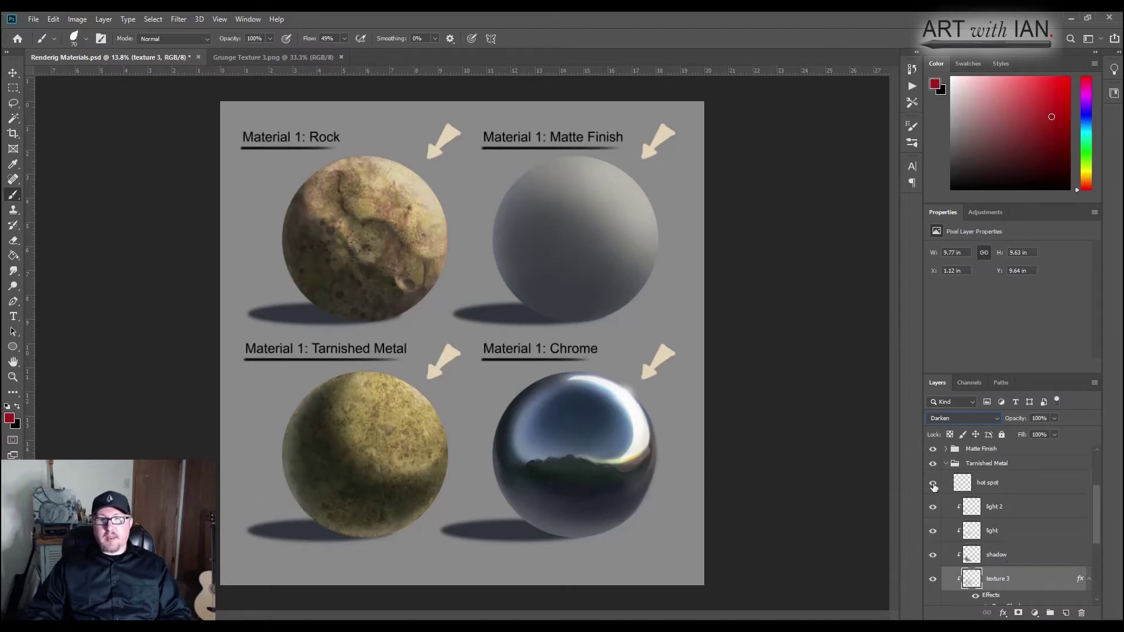
left_click(998, 492)
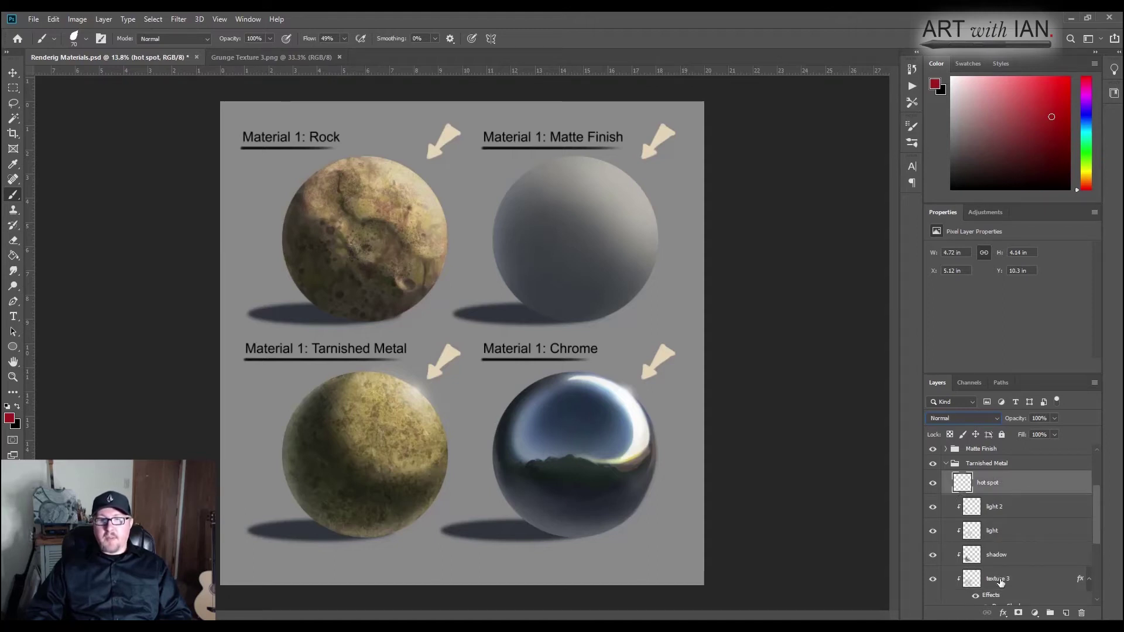
scroll(997, 547, "down", 1)
scroll(996, 551, "up", 1)
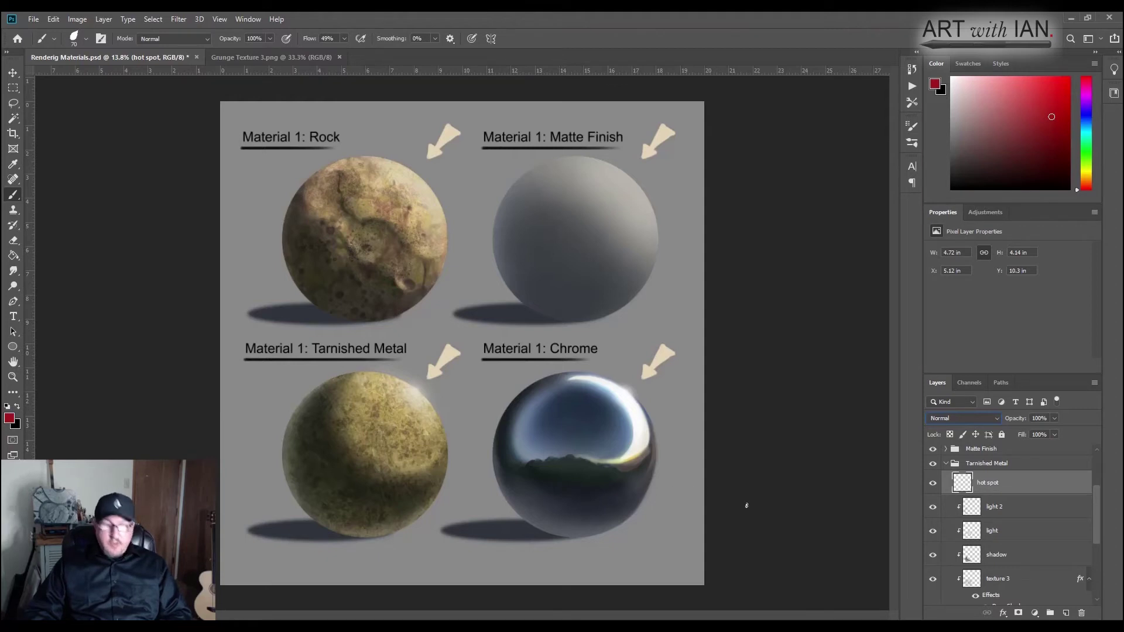
left_click(1004, 492, "alt")
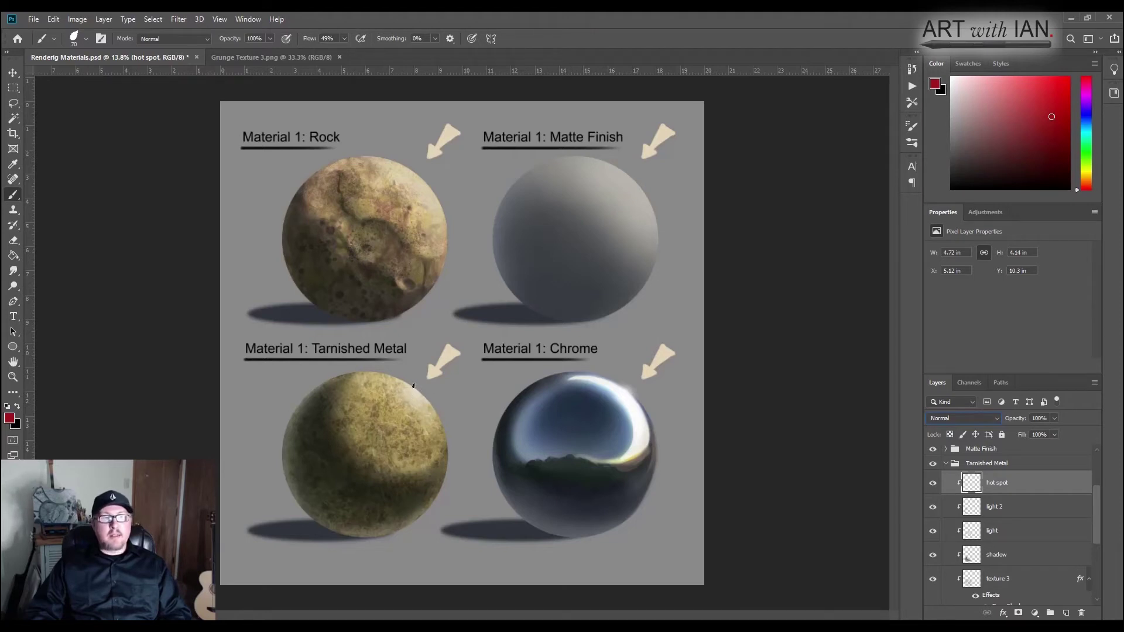
left_click(1013, 491, "alt")
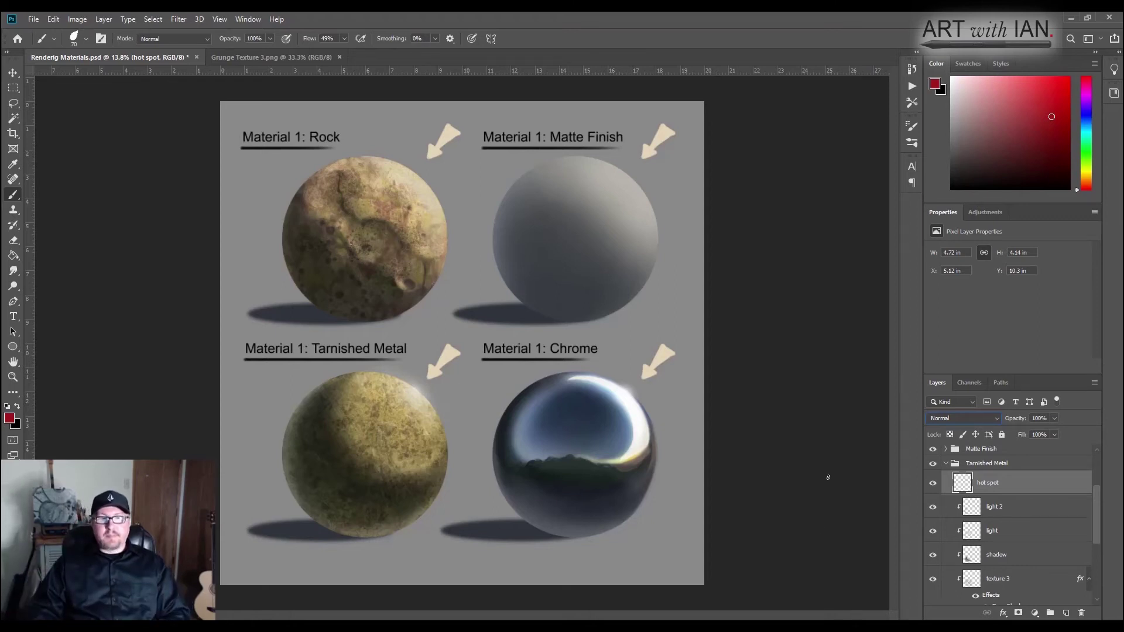
scroll(944, 484, "down", 1)
scroll(944, 485, "up", 2)
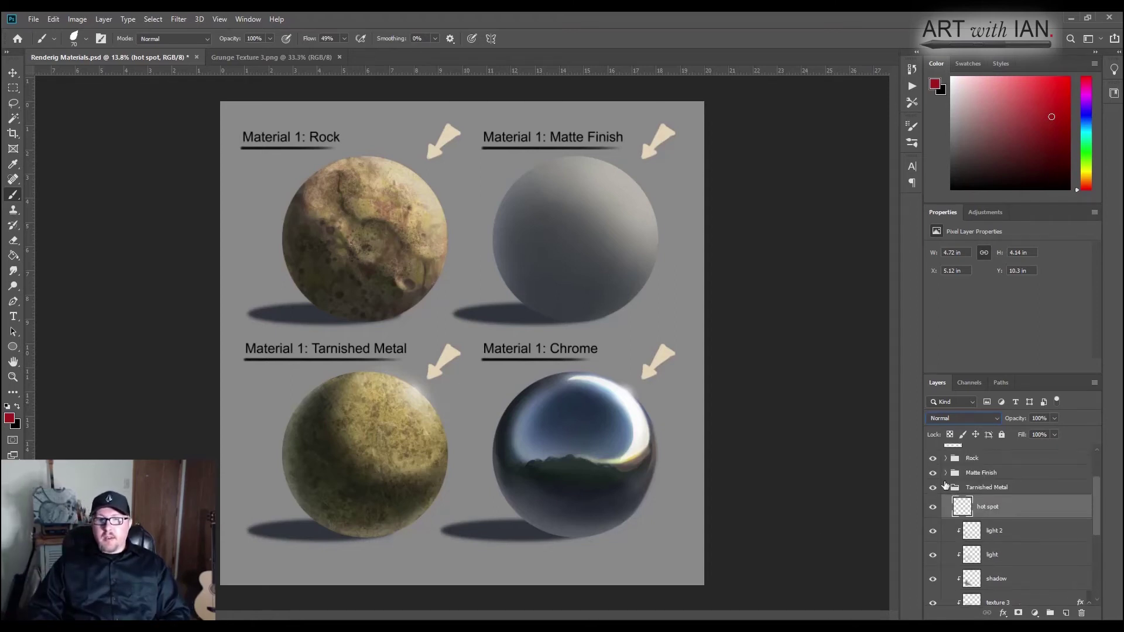
left_click(944, 486)
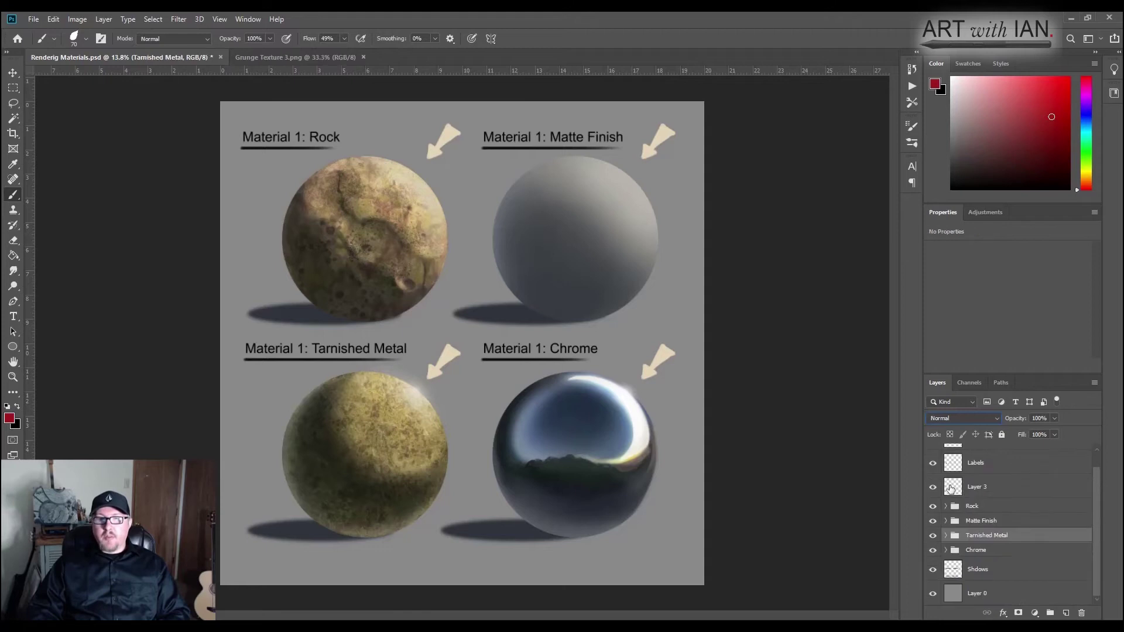
left_click(946, 550)
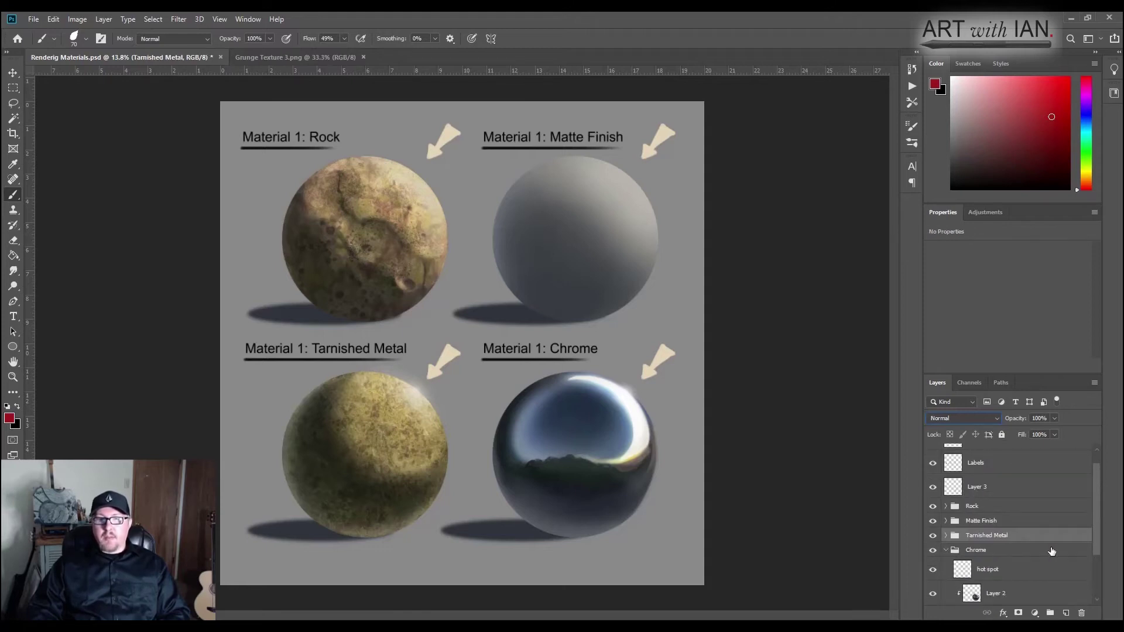
scroll(1031, 544, "down", 2)
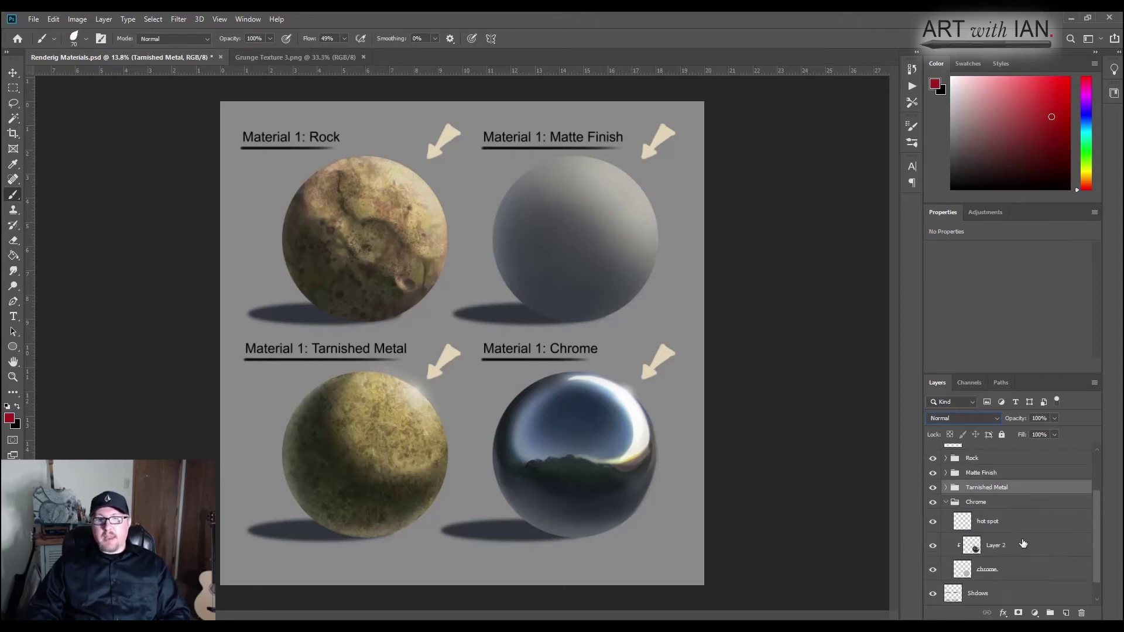
left_click(932, 546)
left_click(933, 546)
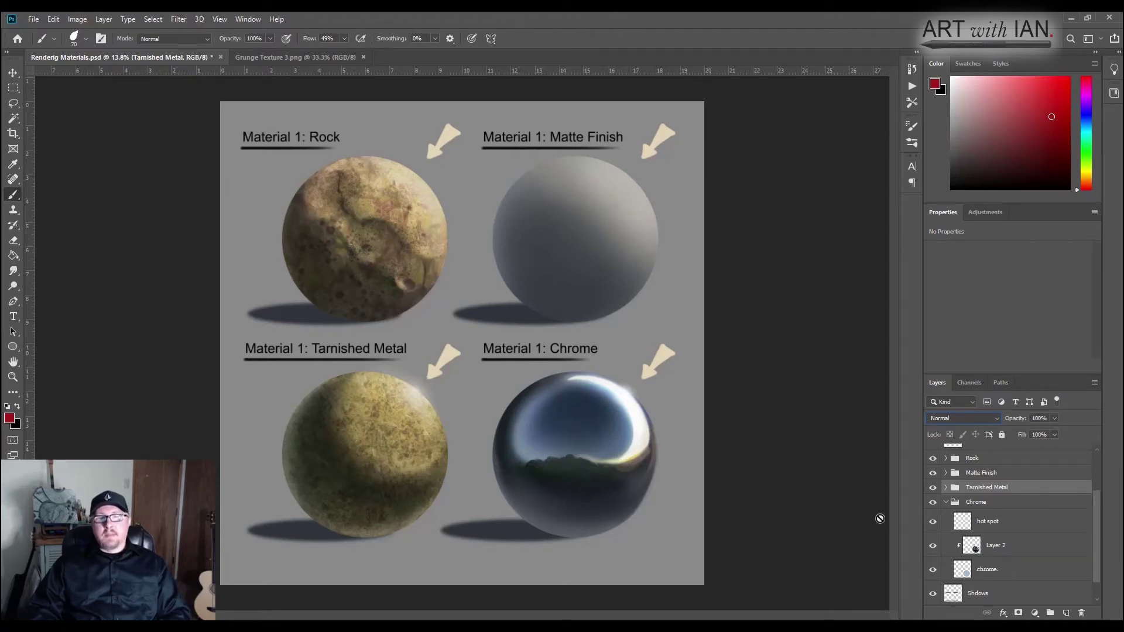
left_click(967, 547)
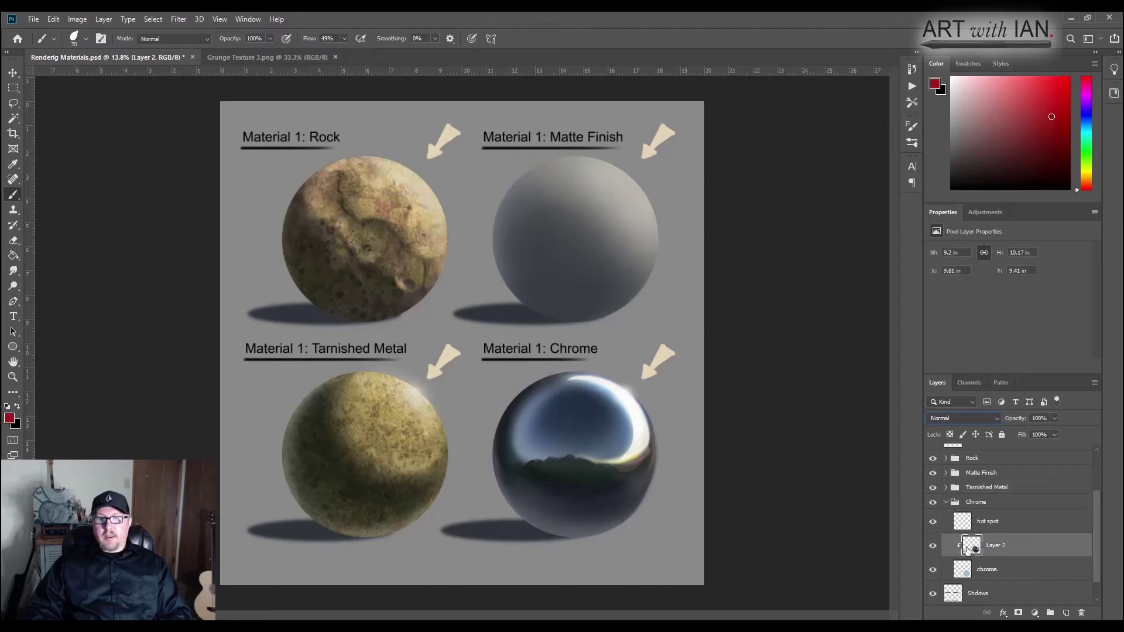
left_click(932, 521)
left_click(932, 521)
left_click(932, 521)
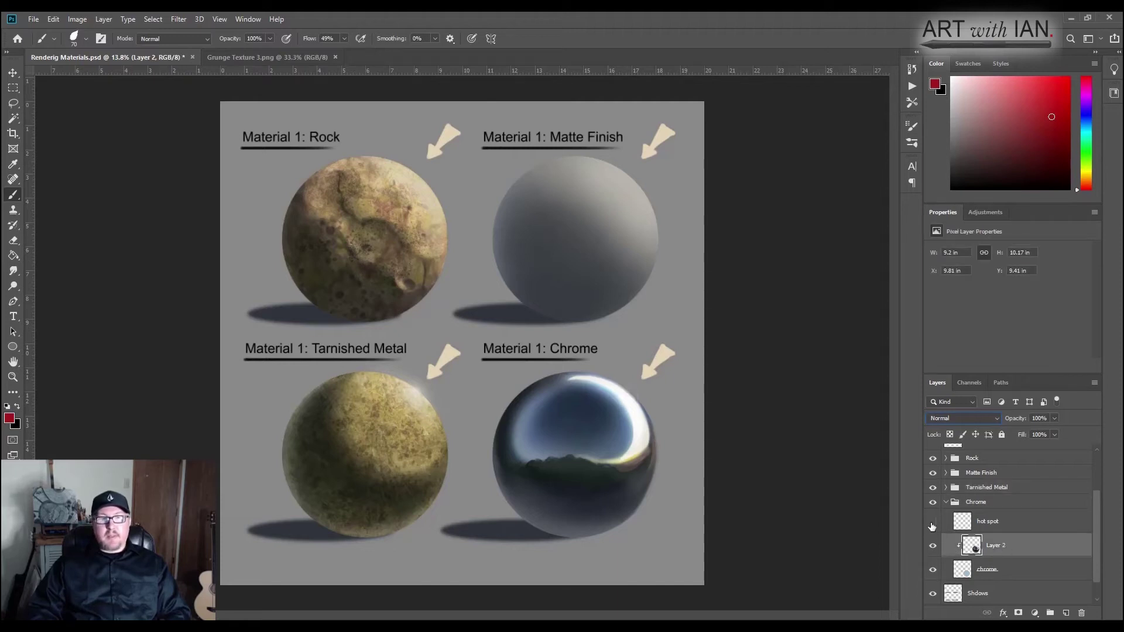
left_click(933, 522)
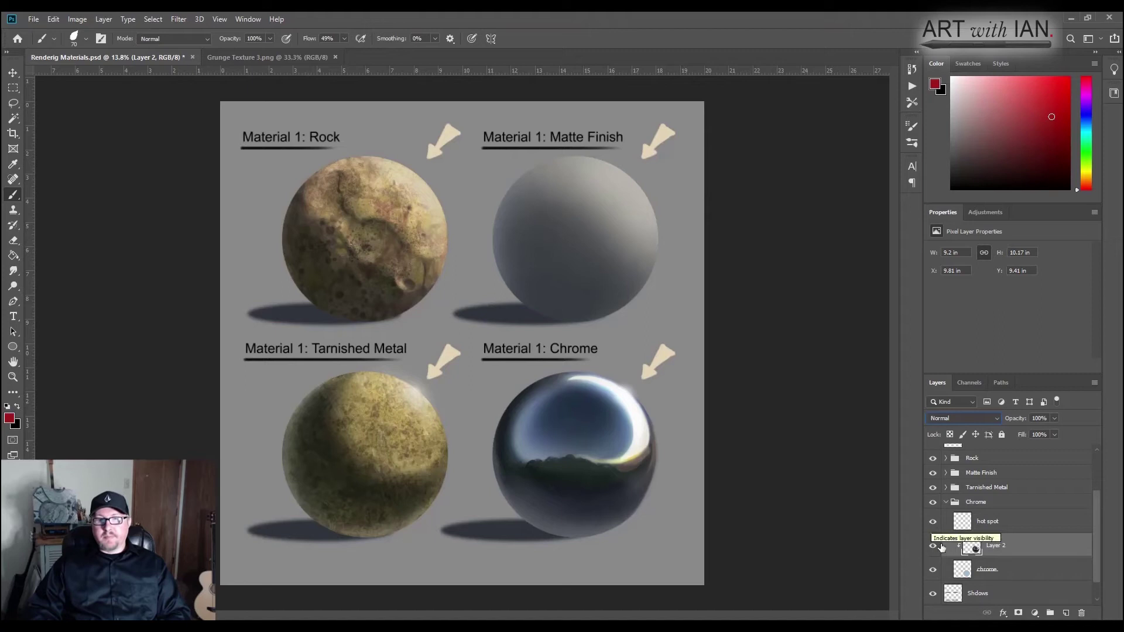
scroll(948, 521, "up", 3)
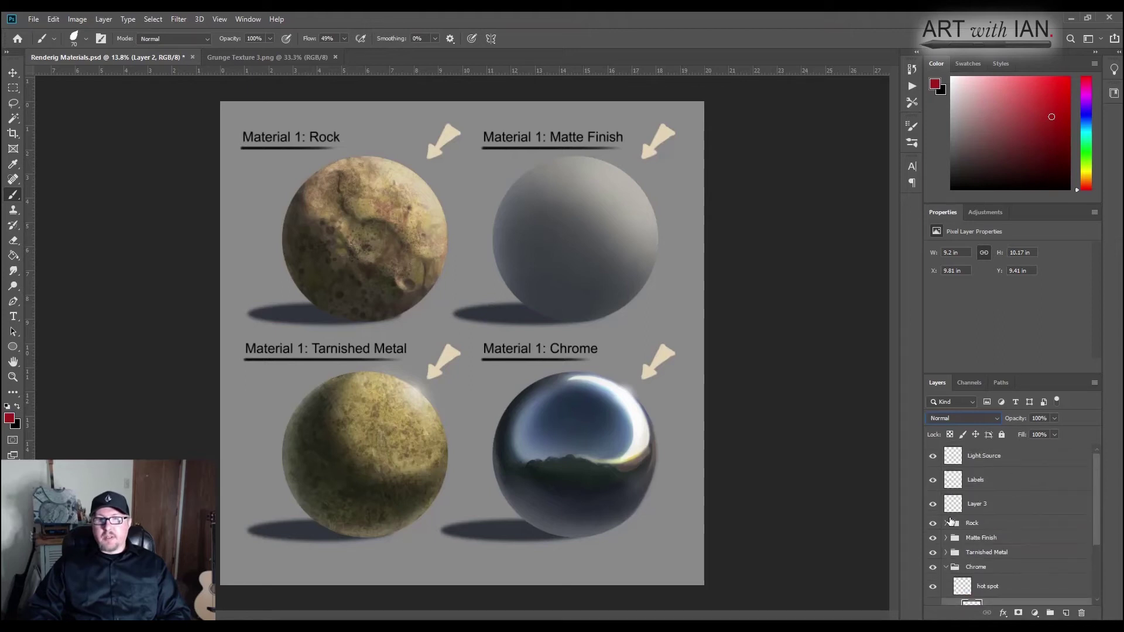
scroll(948, 521, "down", 1)
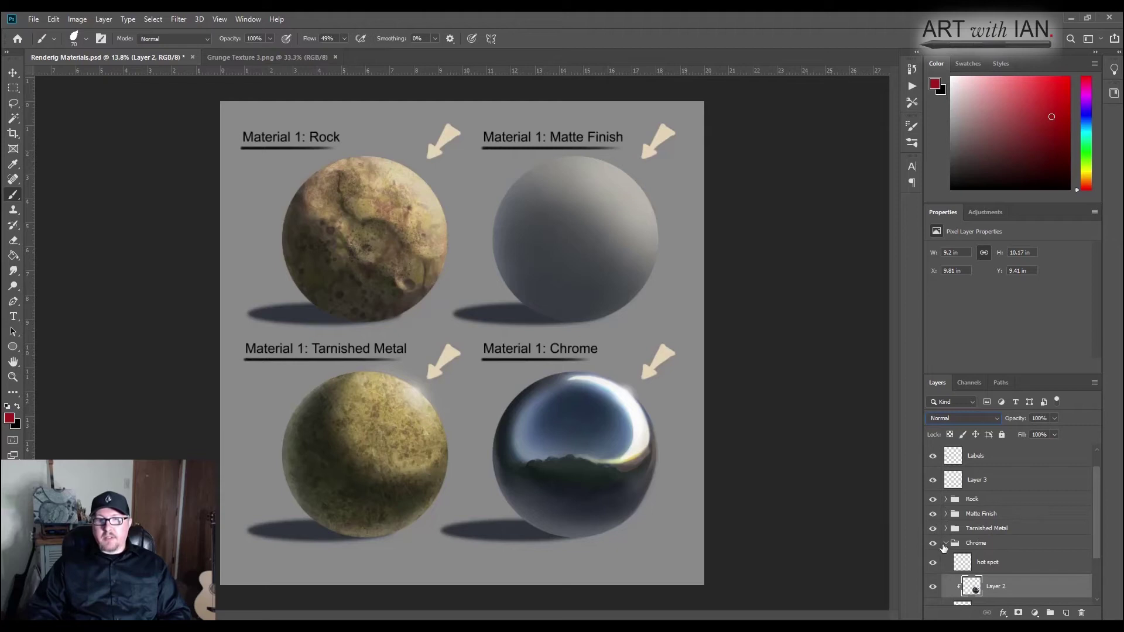
left_click(944, 544)
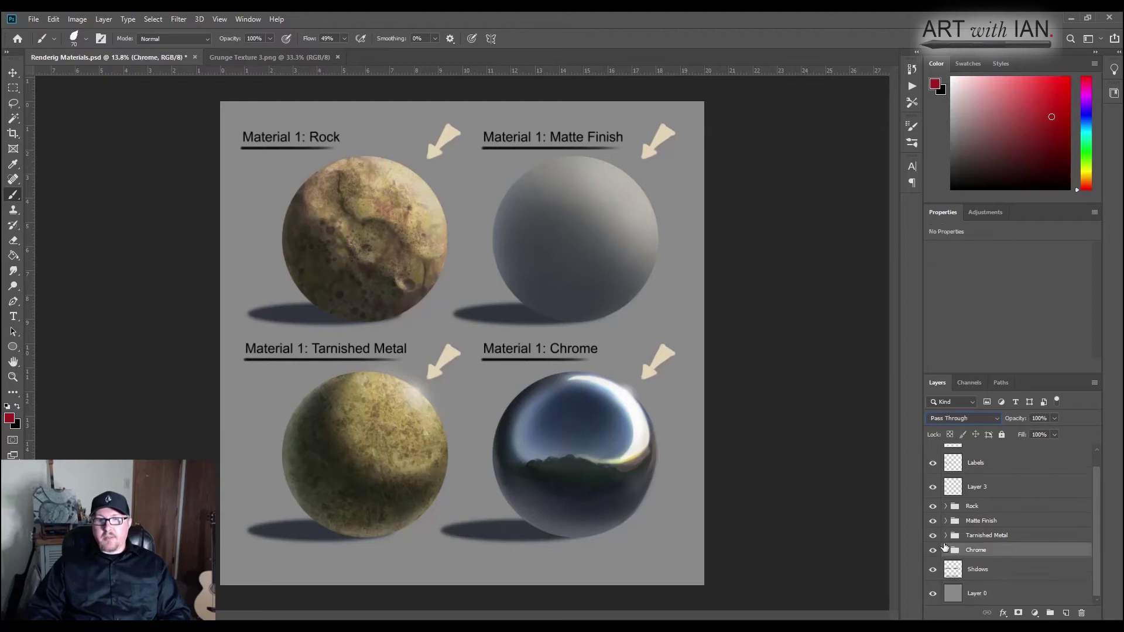
Expand the Rock group and hide its Light 2, Light 1, Shadow and Texture layers
left_click(946, 507)
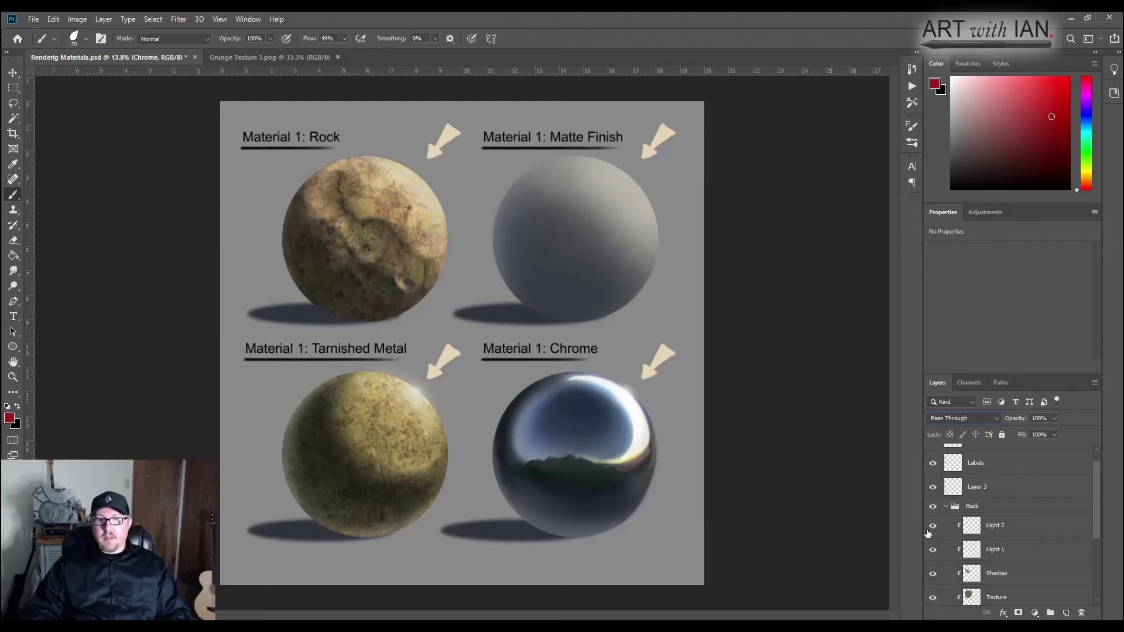
left_click(932, 526)
left_click(932, 550)
left_click(933, 573)
scroll(932, 559, "down", 2)
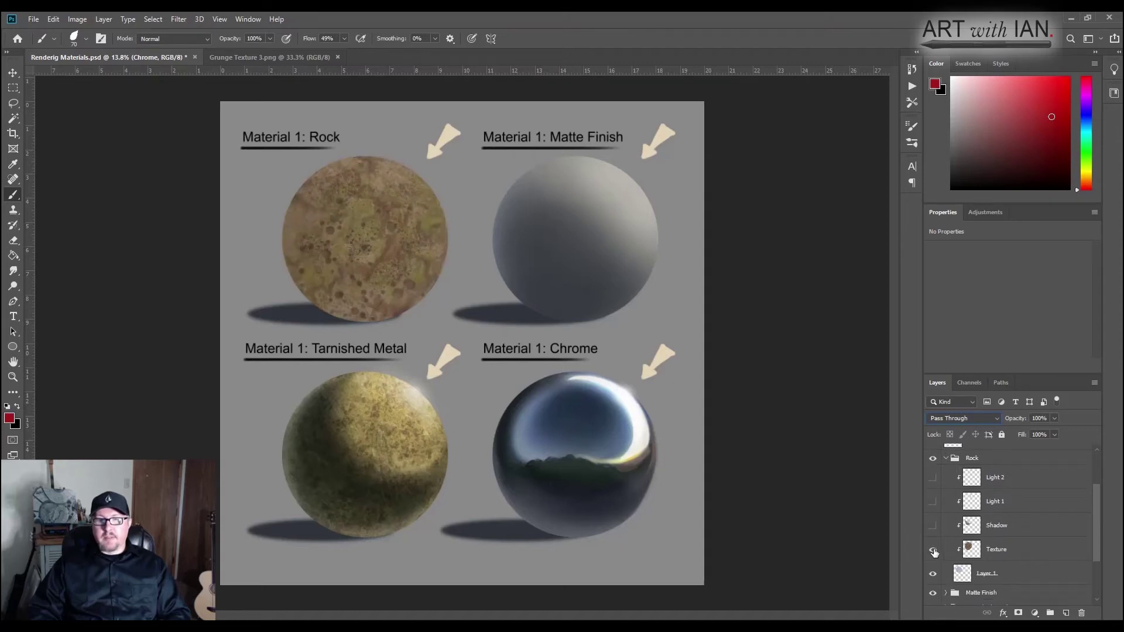
left_click(933, 550)
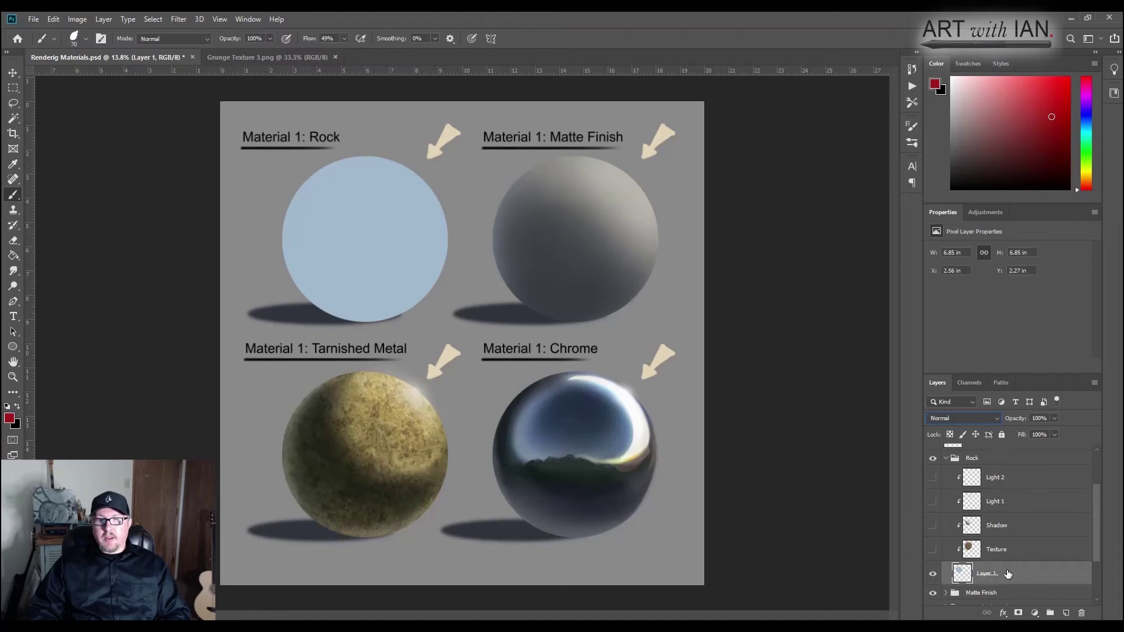
scroll(997, 547, "down", 2)
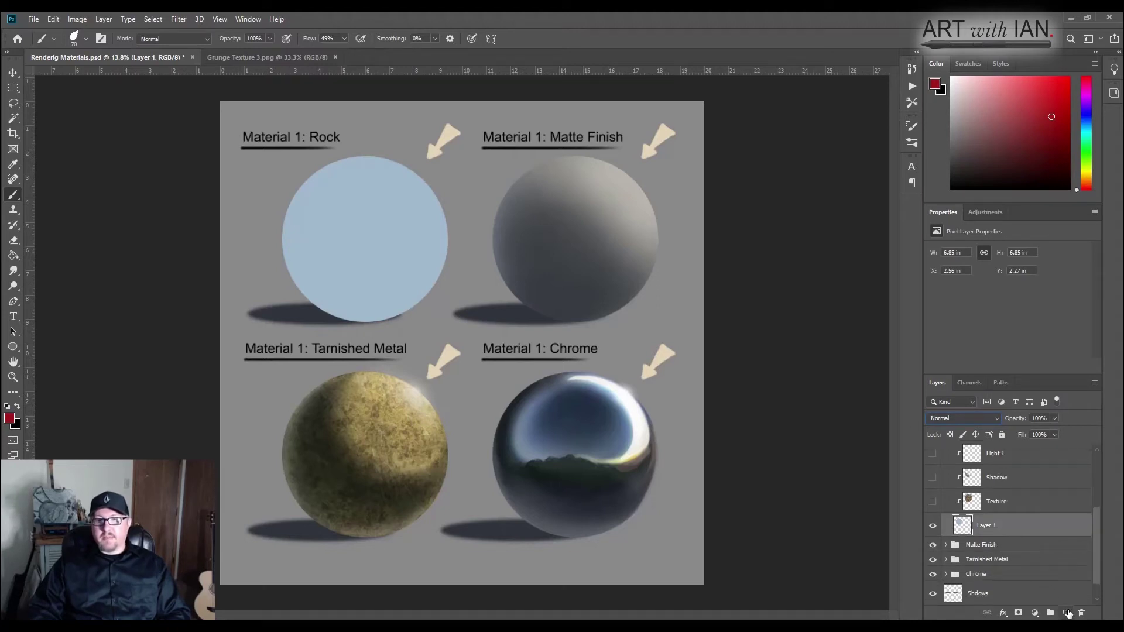
Add a new clipped layer over the rock base named 'texture 1'
left_click(1067, 613)
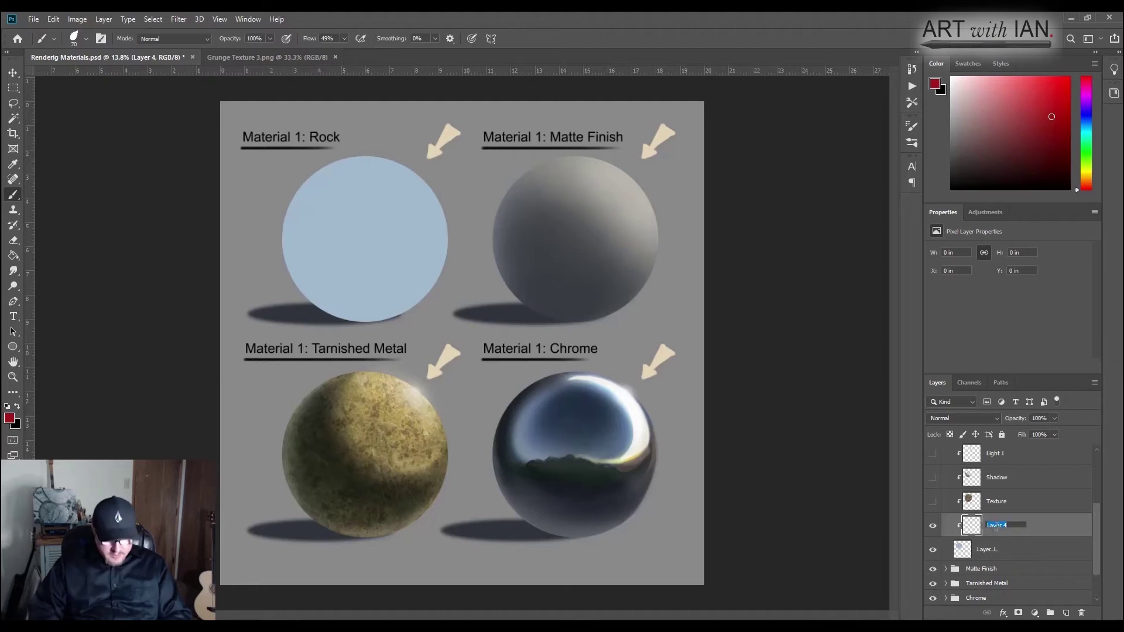
type("texture 1")
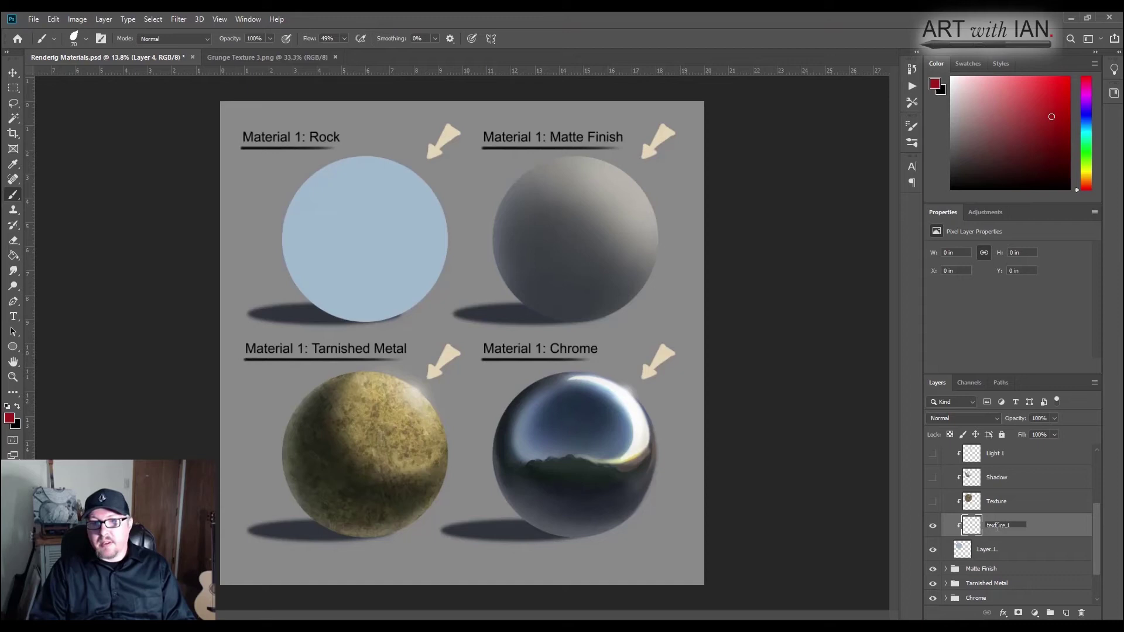
key("Return")
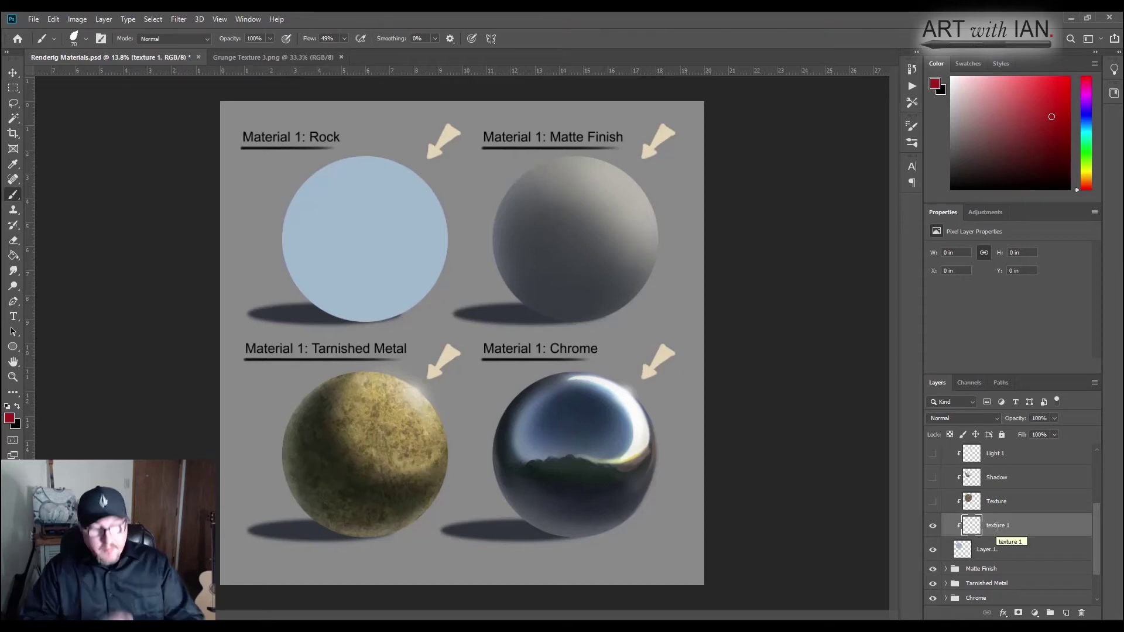
Set the foreground colour to a dull olive shade
left_click(9, 418)
left_click_drag(167, 414, 173, 414)
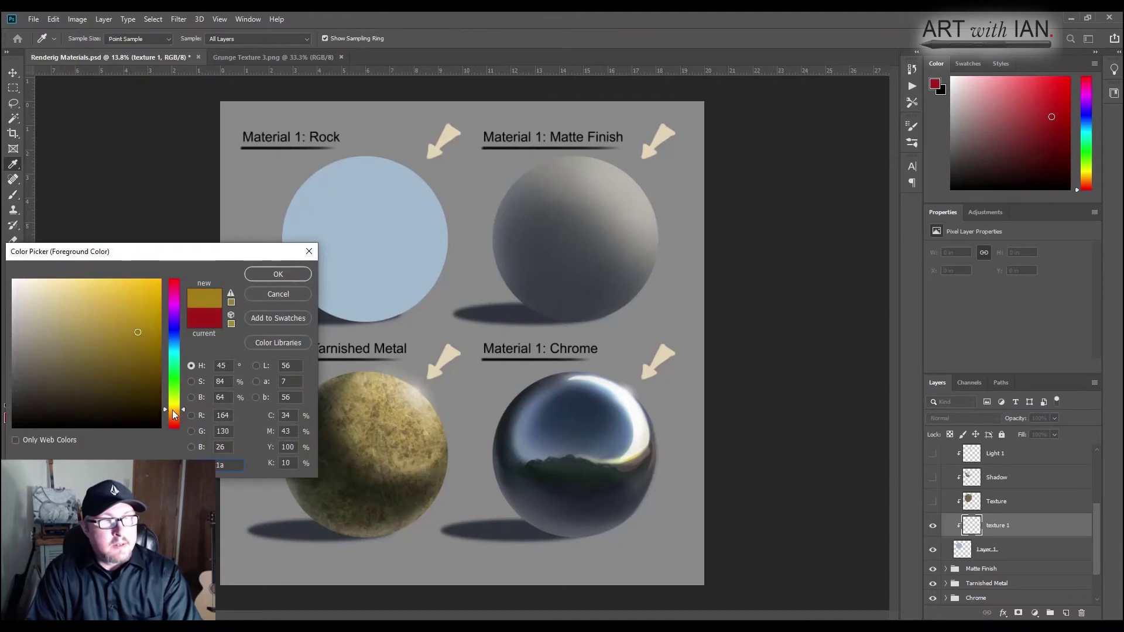
left_click_drag(76, 368, 69, 370)
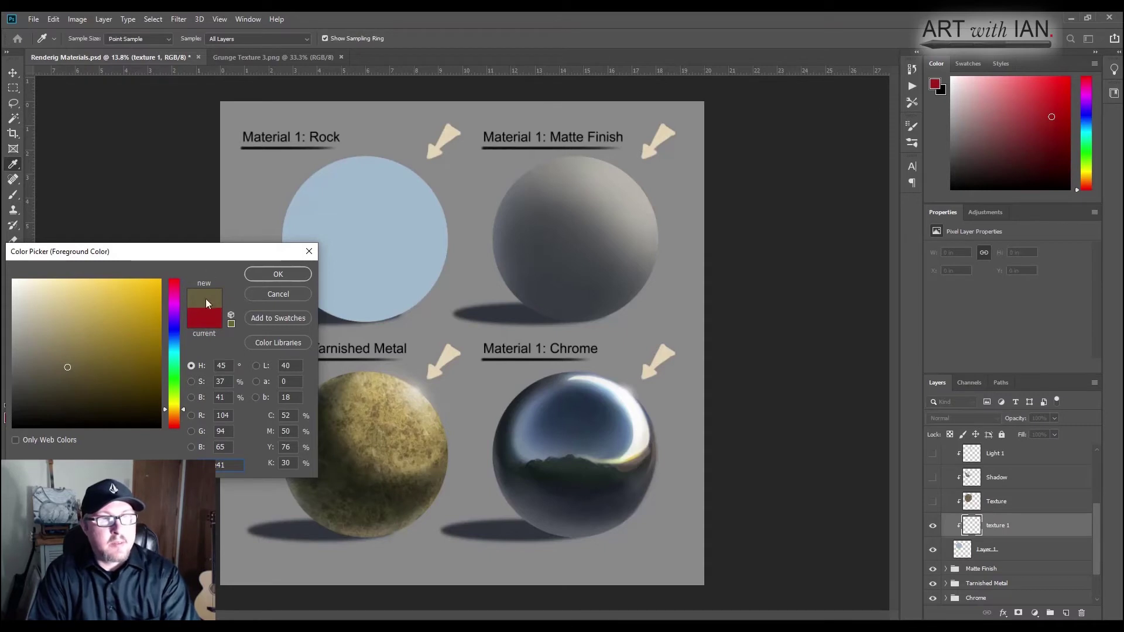
left_click(275, 275)
Paint olive over the rock sphere with the Chalky Tester 2 brush
right_click(345, 275)
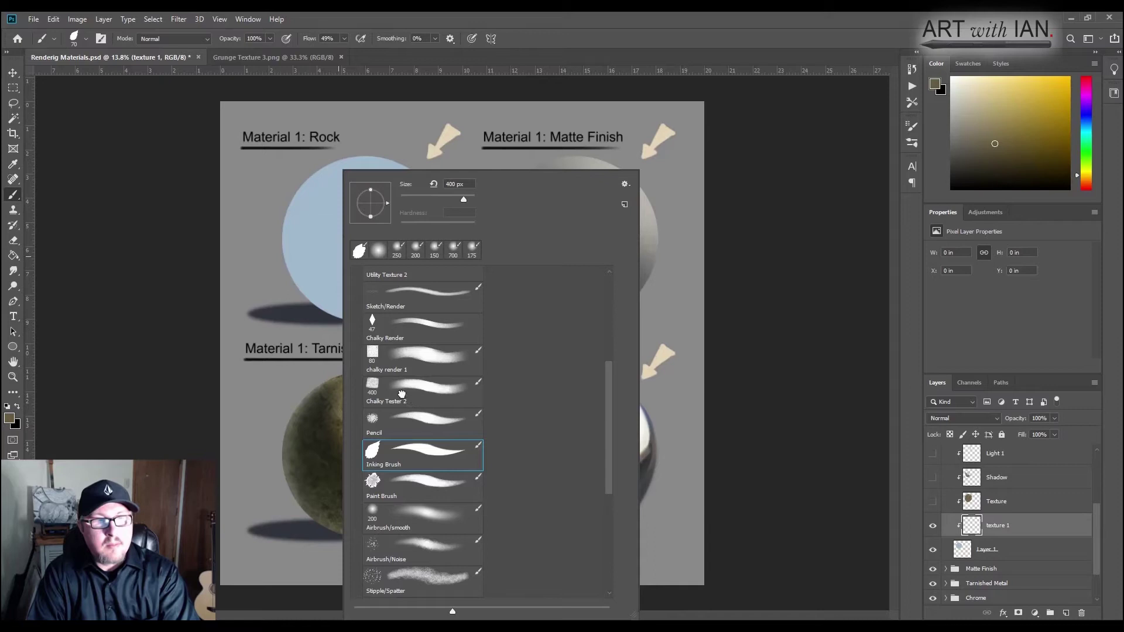
left_click(401, 394)
left_click(175, 297)
mouse_move(424, 258)
left_mouse_down()
mouse_move(420, 299)
mouse_move(428, 237)
mouse_move(388, 299)
mouse_move(426, 185)
mouse_move(400, 230)
mouse_move(379, 229)
mouse_move(336, 301)
mouse_move(332, 275)
mouse_move(368, 150)
mouse_move(352, 153)
mouse_move(292, 283)
mouse_move(328, 310)
mouse_move(311, 289)
mouse_move(323, 165)
left_mouse_up()
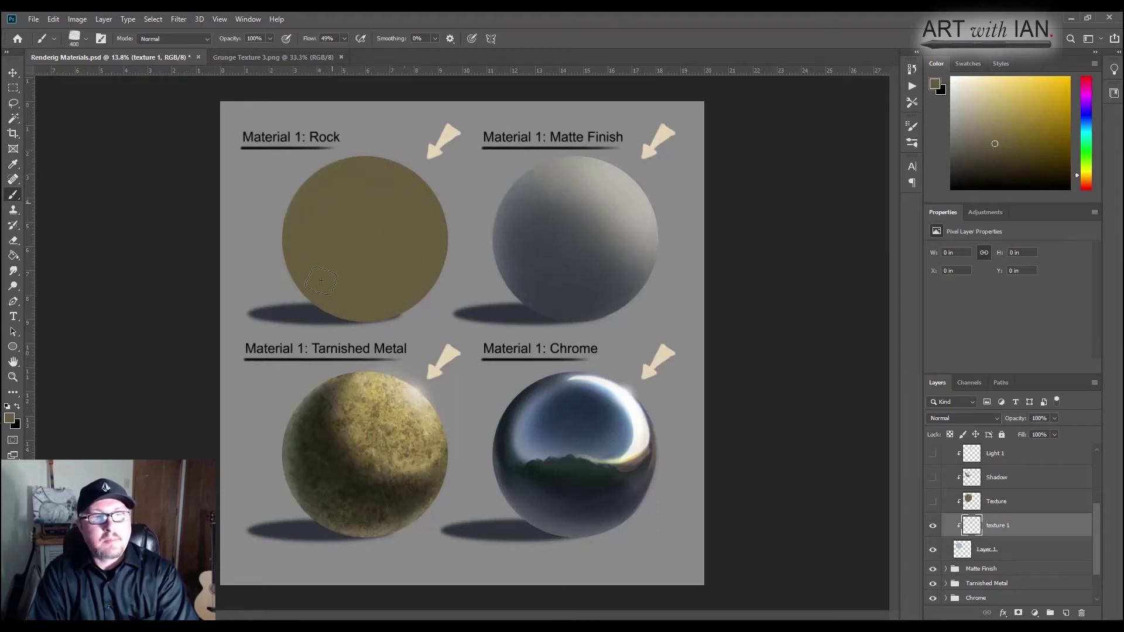
Dab darker olive patches over the rock sphere with a 1300 px brush
left_click(8, 418)
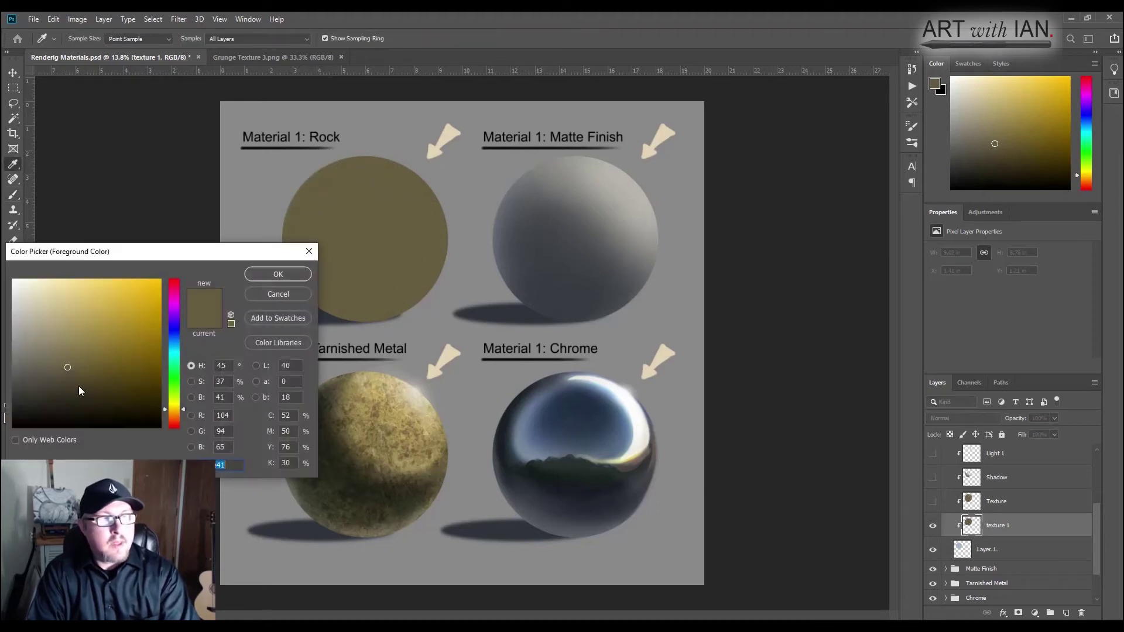
left_click(77, 387)
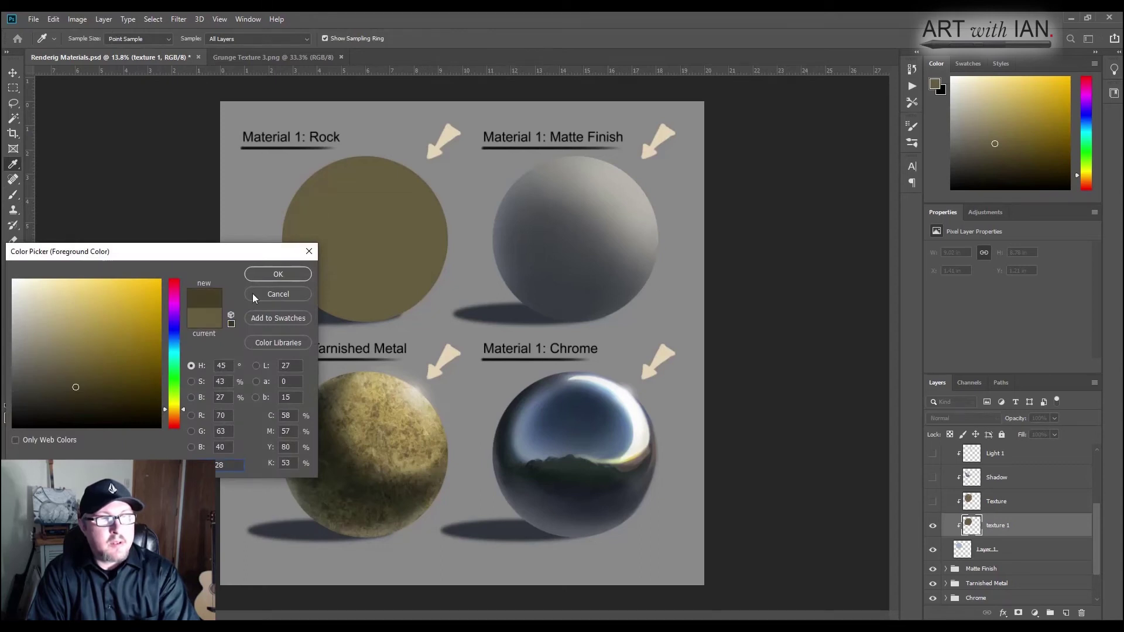
left_click(260, 274)
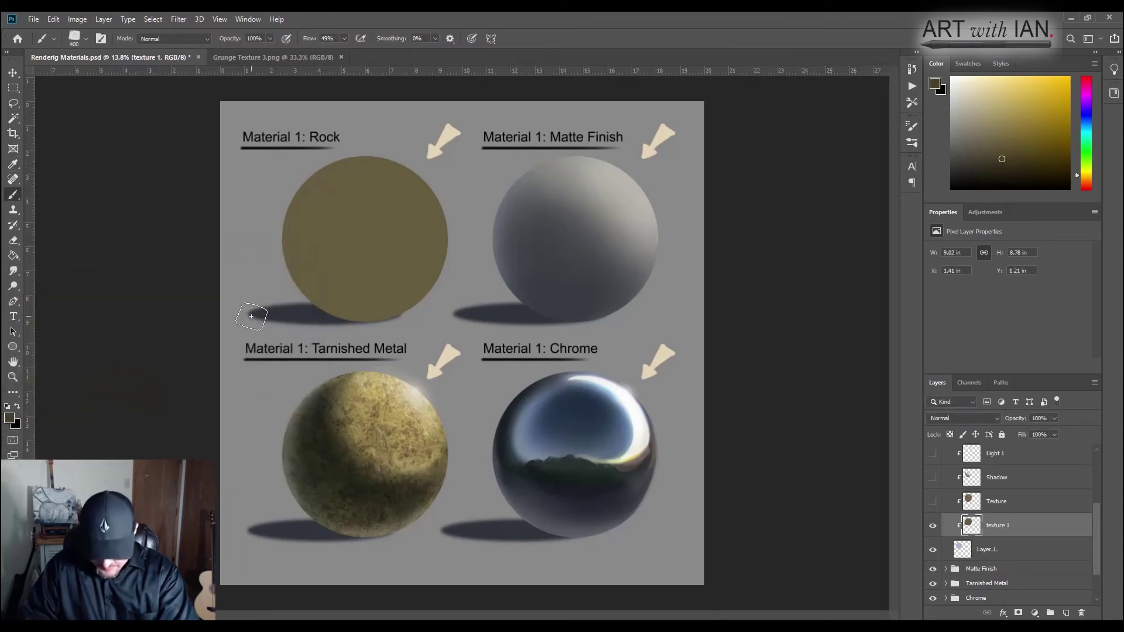
key("bracketright")
key("bracketright")
key("bracketright")
key("bracketright")
key("bracketright")
key("bracketright")
key("bracketright")
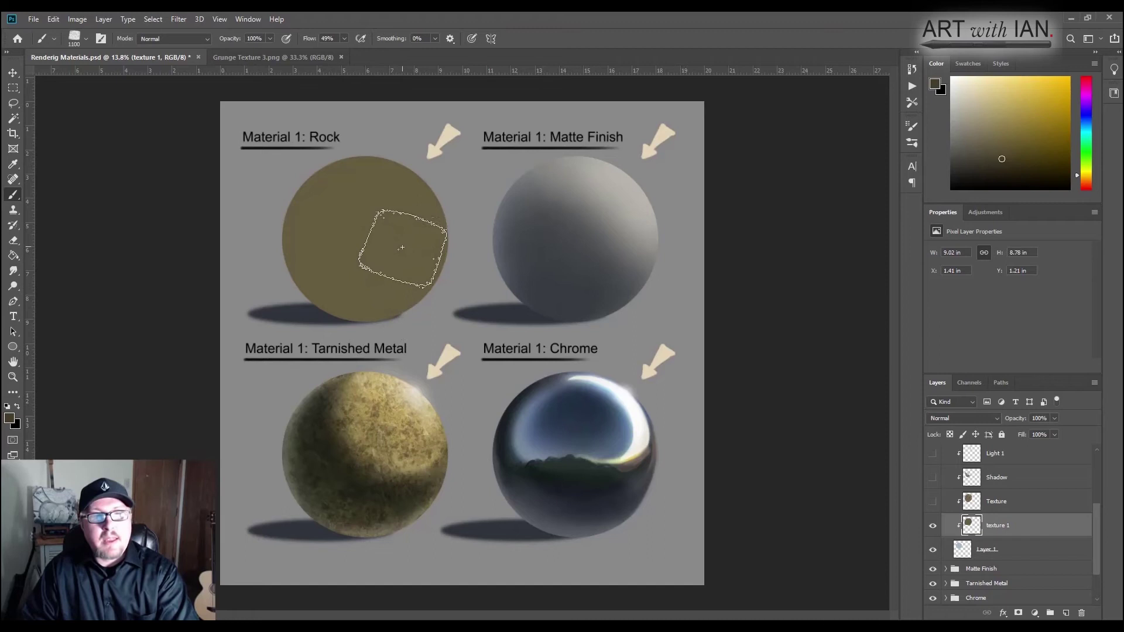
key("bracketright")
key("bracketright")
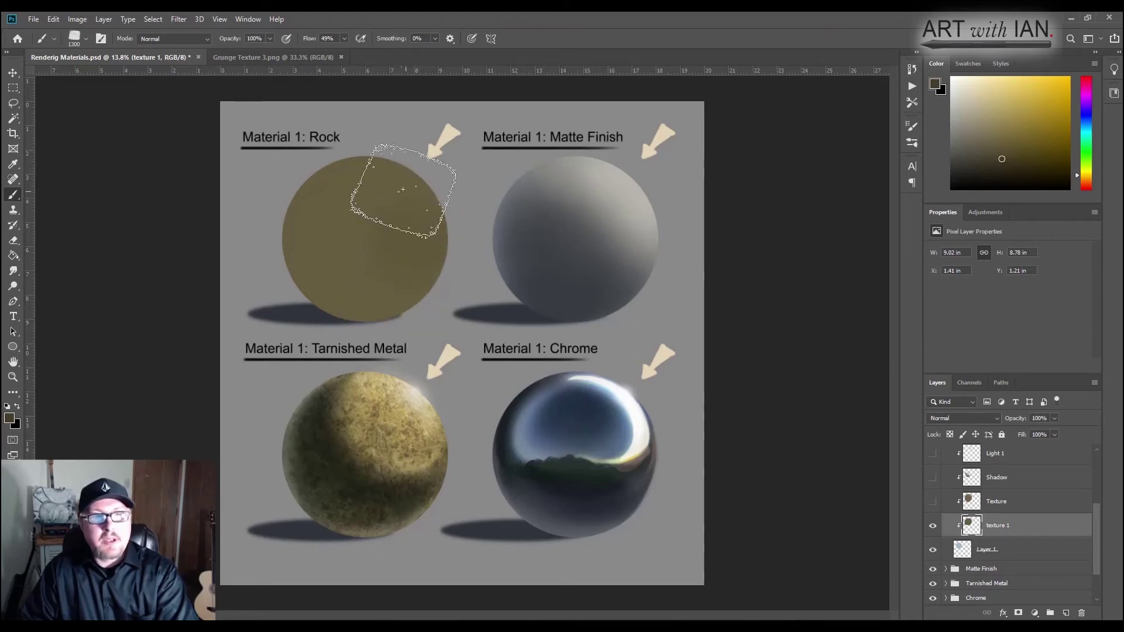
mouse_move(402, 189)
left_mouse_down()
mouse_move(398, 236)
mouse_move(360, 313)
mouse_move(346, 213)
mouse_move(332, 200)
mouse_move(332, 221)
mouse_move(375, 151)
mouse_move(398, 273)
mouse_move(411, 210)
mouse_move(349, 157)
mouse_move(306, 205)
mouse_move(306, 256)
mouse_move(352, 157)
mouse_move(363, 173)
mouse_move(354, 263)
mouse_move(360, 226)
mouse_move(331, 306)
mouse_move(297, 298)
mouse_move(305, 231)
mouse_move(396, 163)
mouse_move(364, 238)
mouse_move(311, 248)
left_mouse_up()
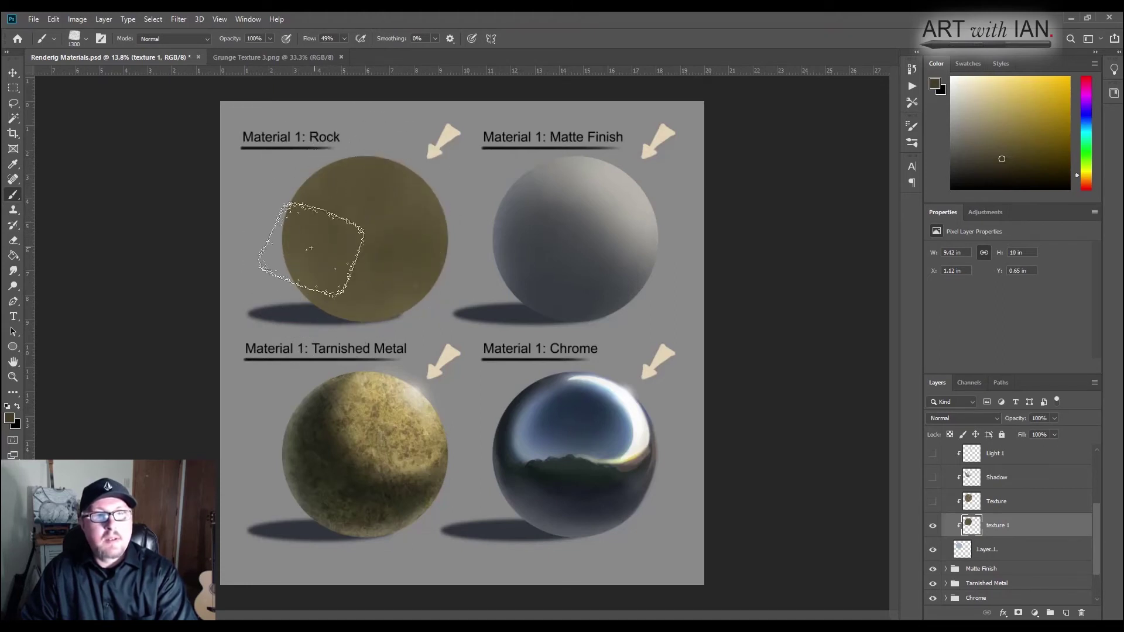
Paint lighter olive patches across the rock sphere at 1200 px brush size
key("bracketleft")
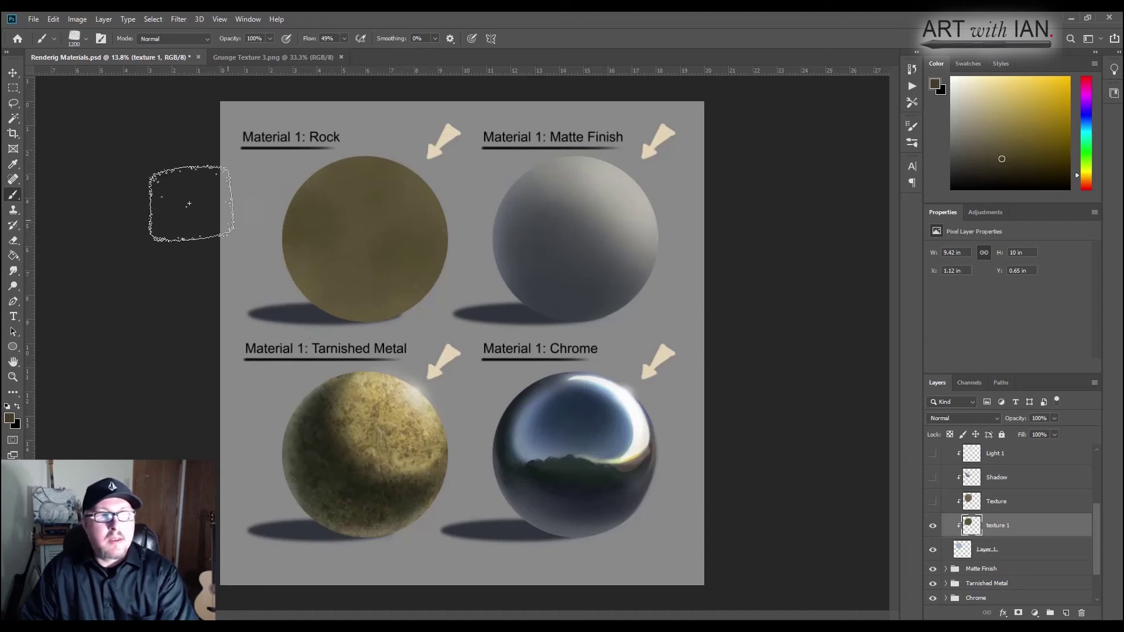
left_click(9, 417)
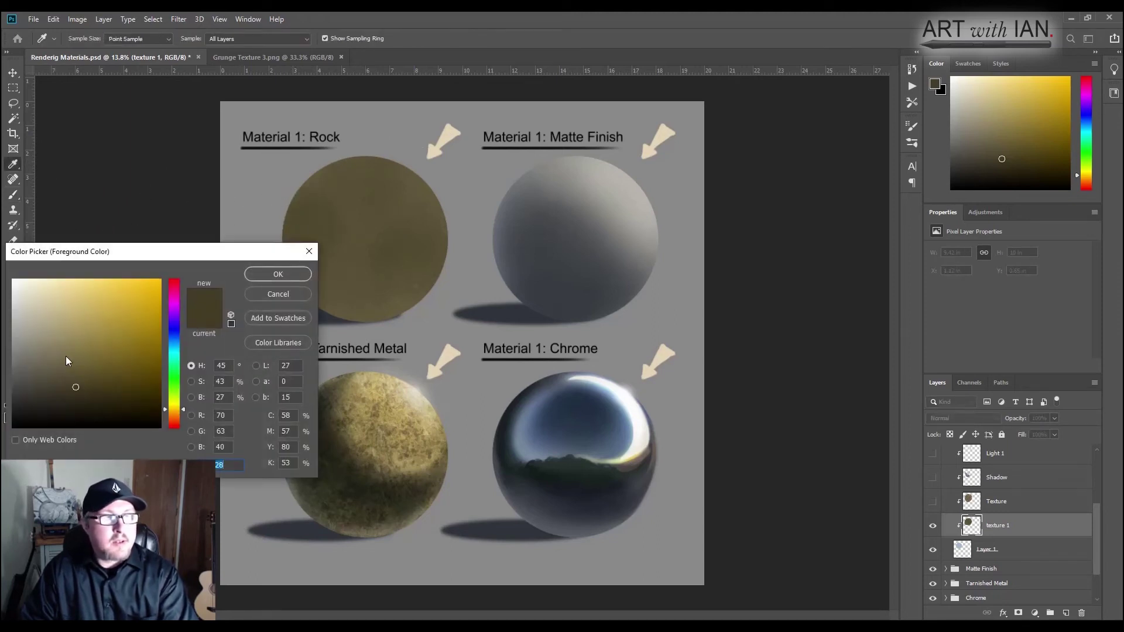
left_click(66, 358)
left_click(278, 274)
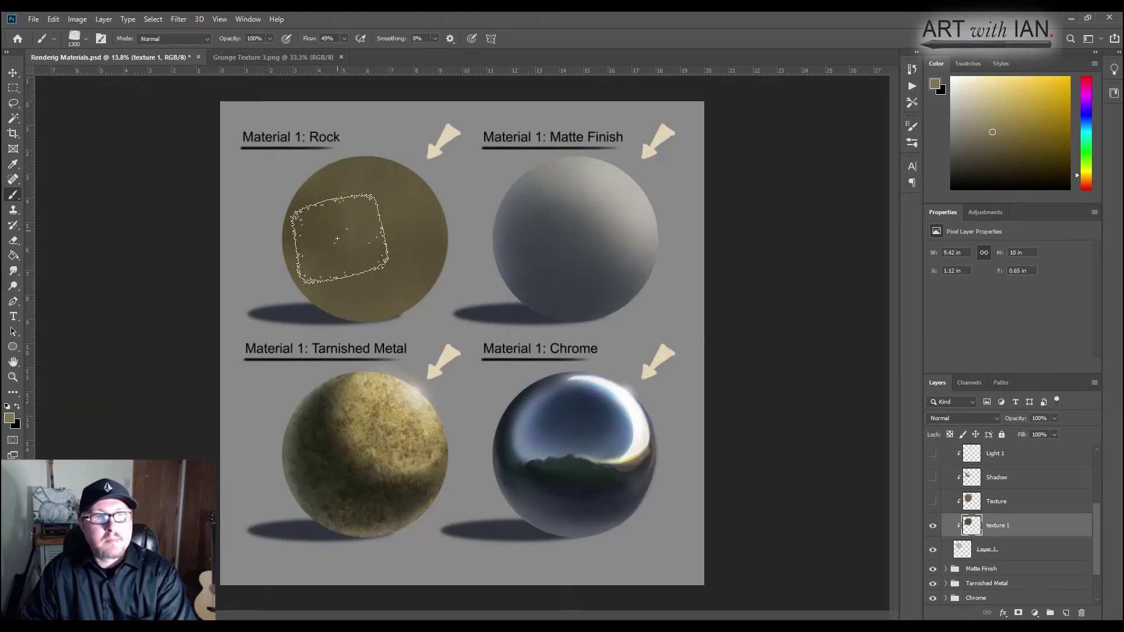
mouse_move(338, 238)
left_mouse_down()
mouse_move(350, 294)
mouse_move(417, 246)
mouse_move(428, 218)
mouse_move(348, 214)
mouse_move(295, 236)
mouse_move(338, 291)
mouse_move(323, 269)
mouse_move(364, 284)
mouse_move(291, 242)
mouse_move(217, 133)
left_mouse_up()
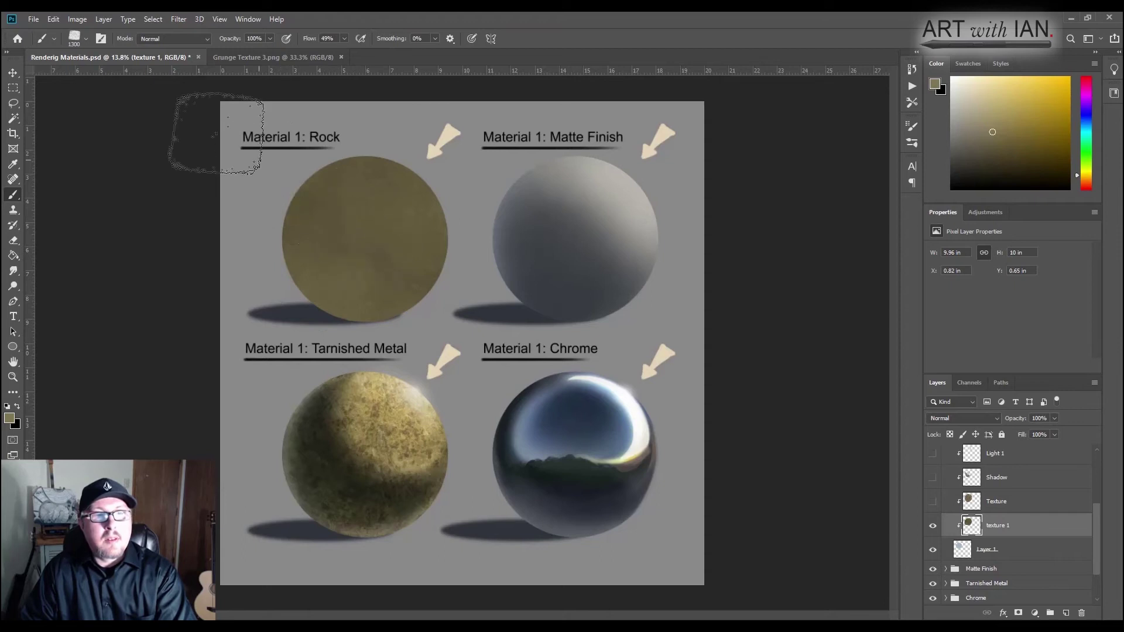
Set the foreground colour to dark brown for the scratches and specks
left_click(10, 418)
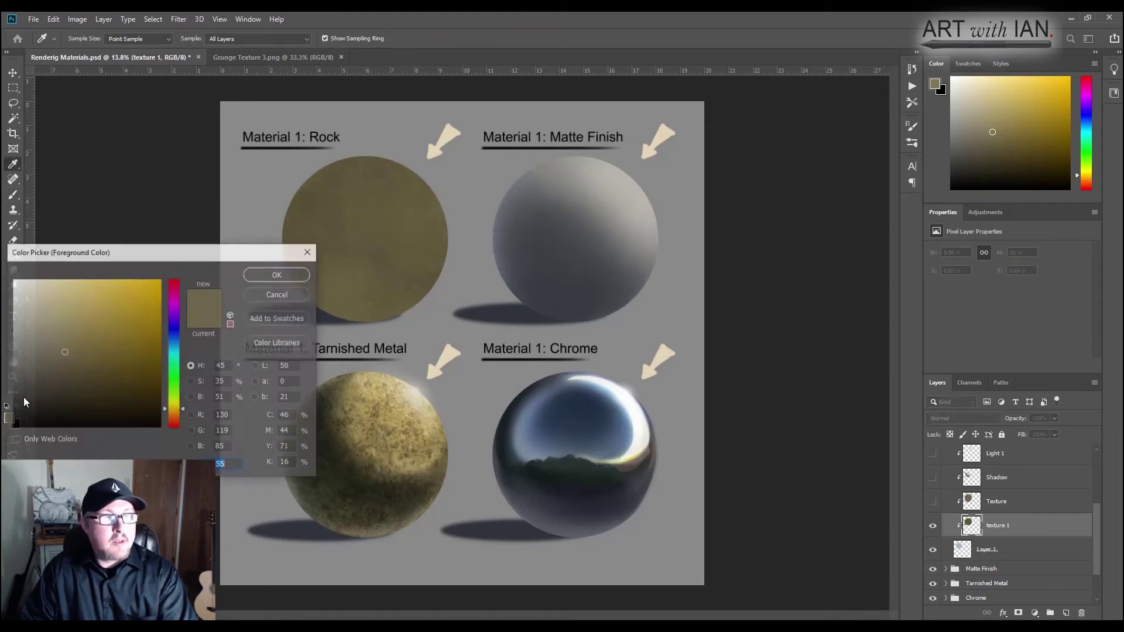
left_click(80, 397)
left_click(271, 275)
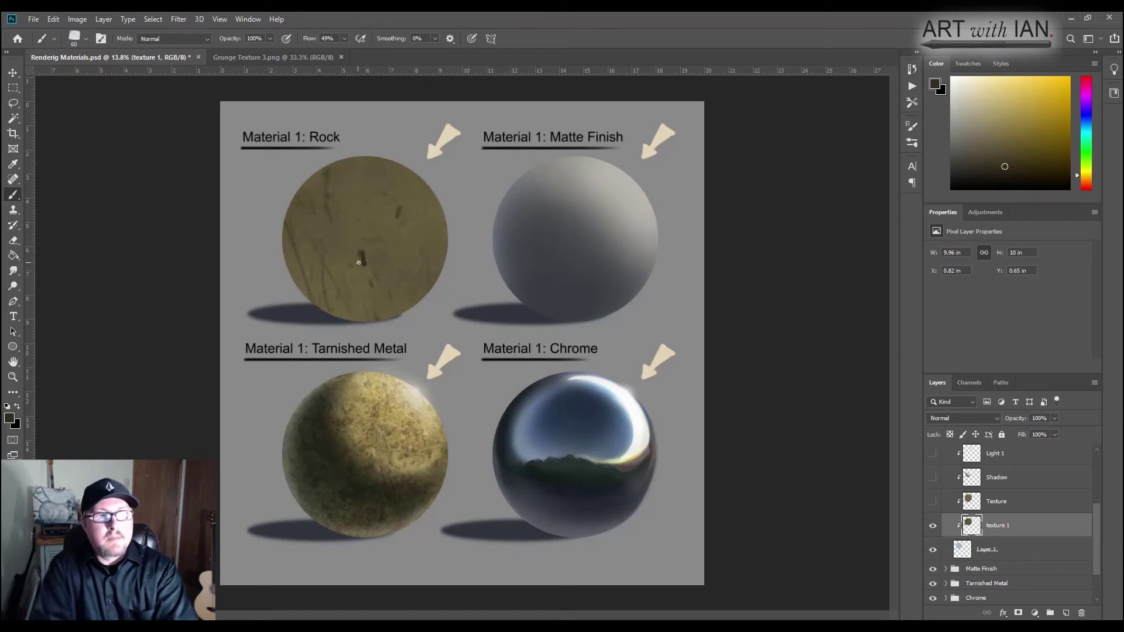
key("ctrl")
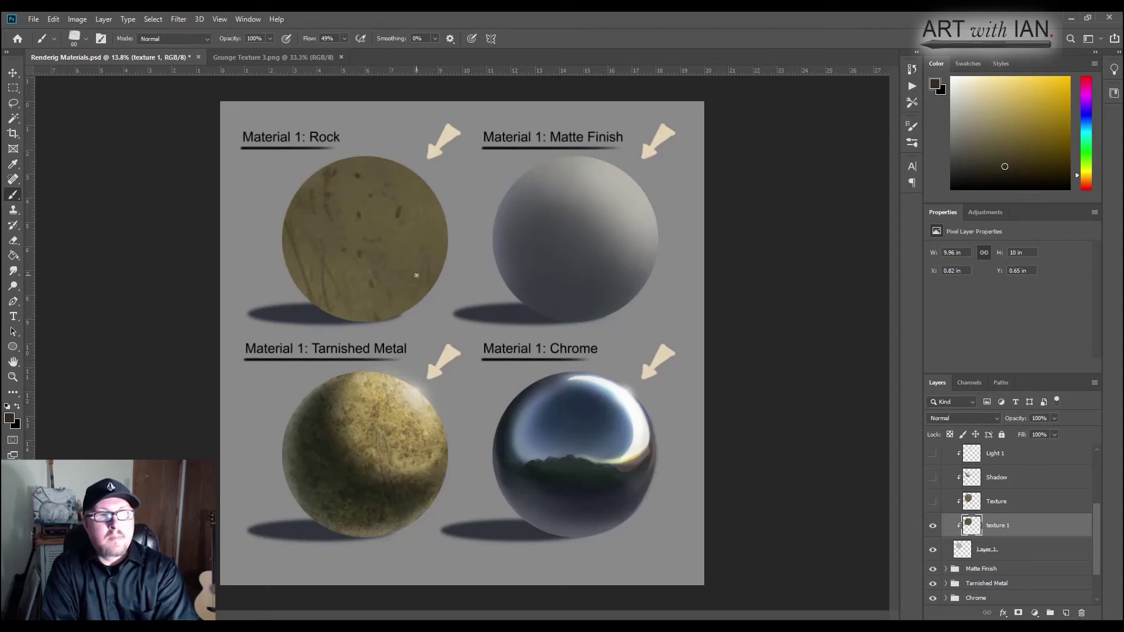
Paint dark grunge over the rock sphere with an enlarged Utility Texture 2 brush
right_click(362, 256)
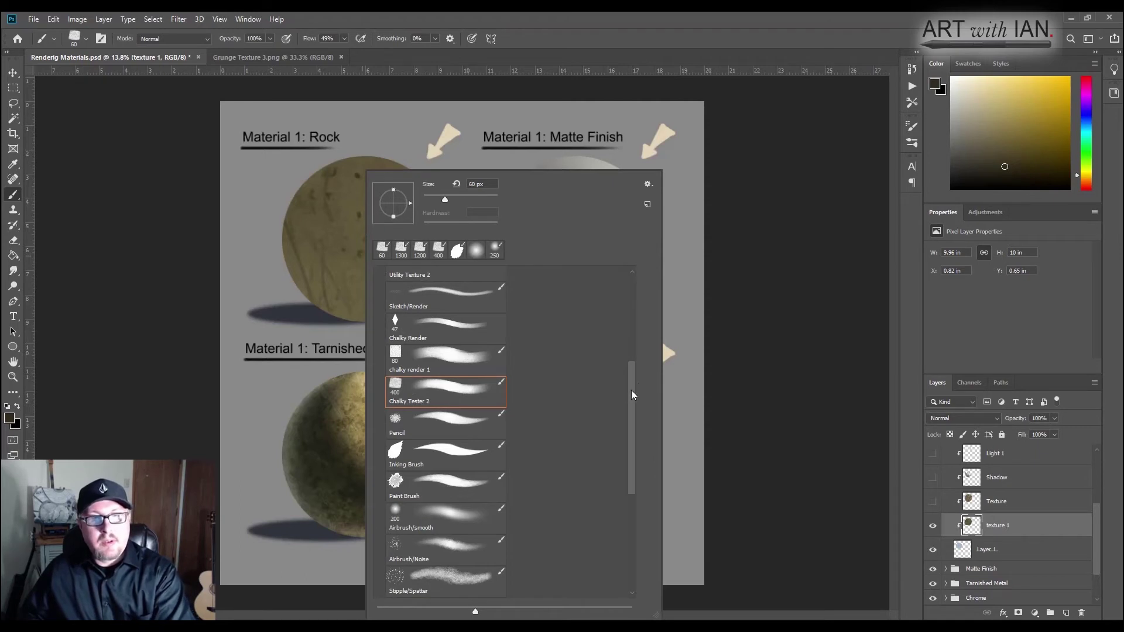
left_click_drag(631, 390, 631, 356)
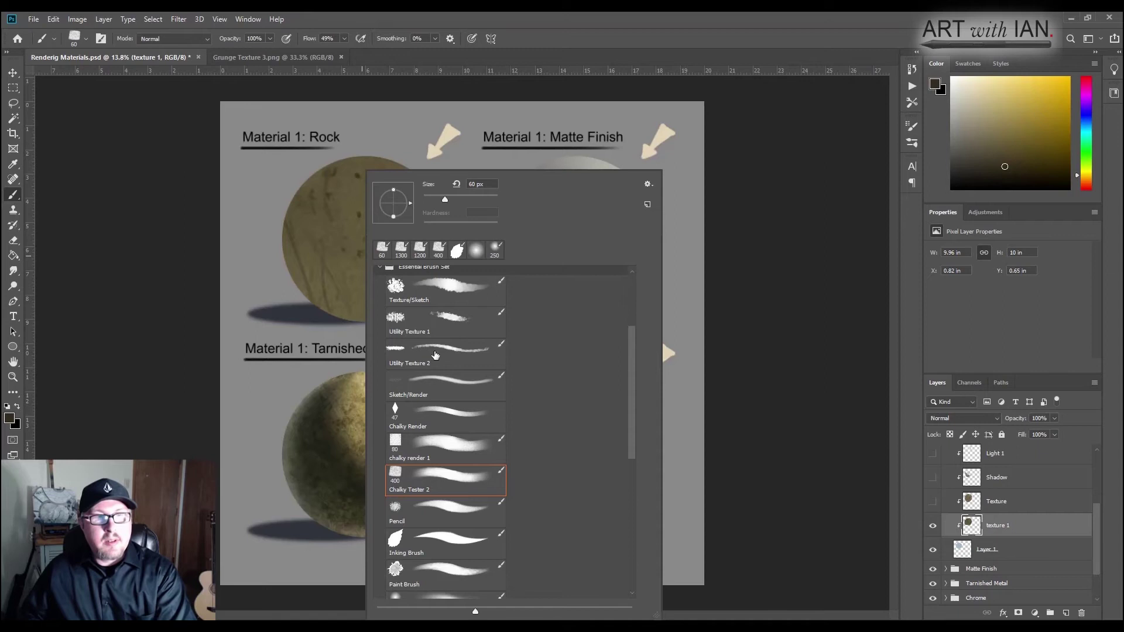
left_click(431, 356)
key("Return")
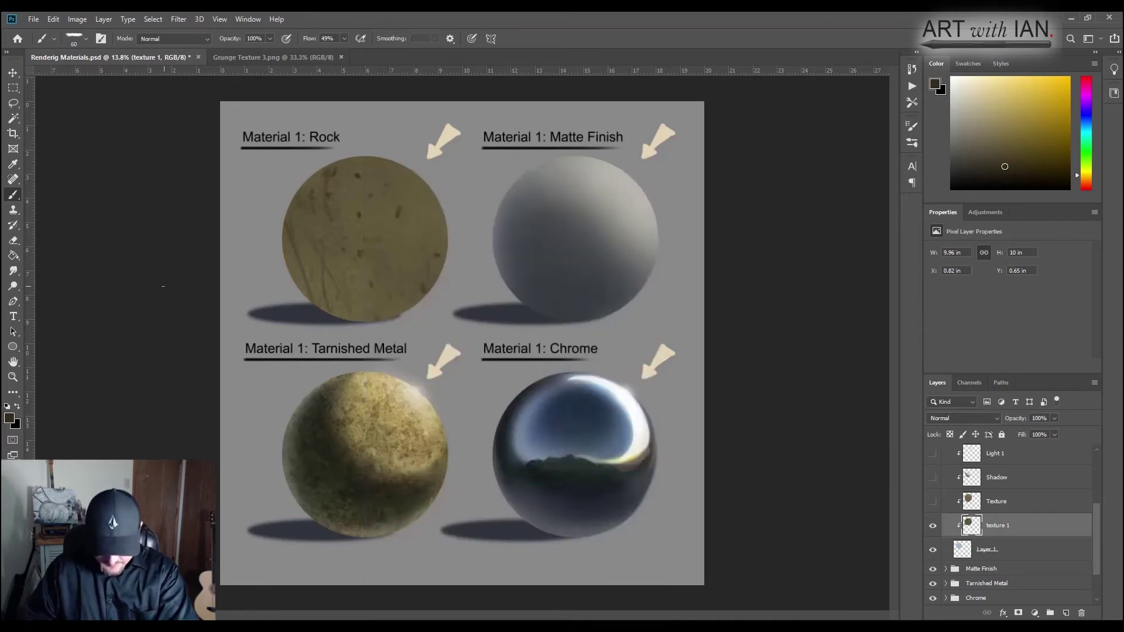
key("bracketright")
key("bracketright")
key("bracketright")
key("bracketright")
key("bracketright")
key("bracketright")
key("bracketright")
key("bracketright")
key("bracketright")
key("bracketright")
key("bracketright")
key("bracketright")
key("bracketright")
key("bracketright")
key("bracketright")
key("bracketright")
key("bracketright")
key("bracketright")
key("bracketright")
key("bracketright")
key("bracketright")
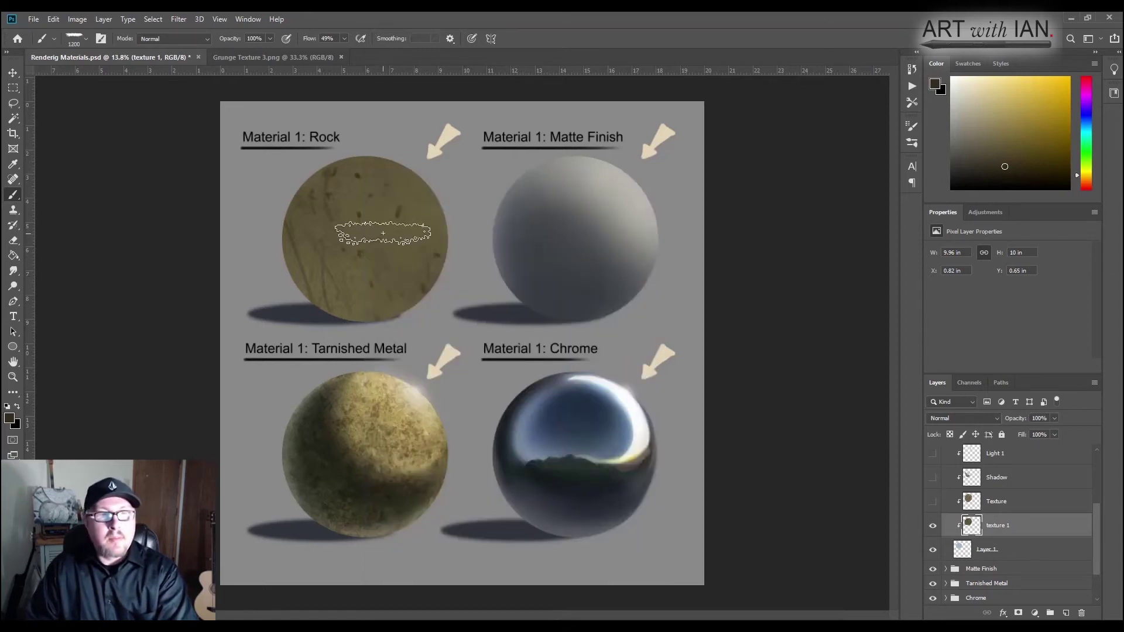
mouse_move(387, 184)
left_mouse_down()
mouse_move(387, 263)
mouse_move(370, 307)
mouse_move(376, 213)
mouse_move(363, 166)
mouse_move(300, 297)
mouse_move(313, 312)
mouse_move(425, 197)
mouse_move(395, 256)
mouse_move(407, 200)
mouse_move(367, 272)
mouse_move(407, 243)
mouse_move(360, 296)
mouse_move(350, 332)
mouse_move(347, 259)
mouse_move(304, 245)
mouse_move(319, 197)
mouse_move(306, 162)
mouse_move(277, 233)
mouse_move(297, 303)
mouse_move(168, 205)
left_mouse_up()
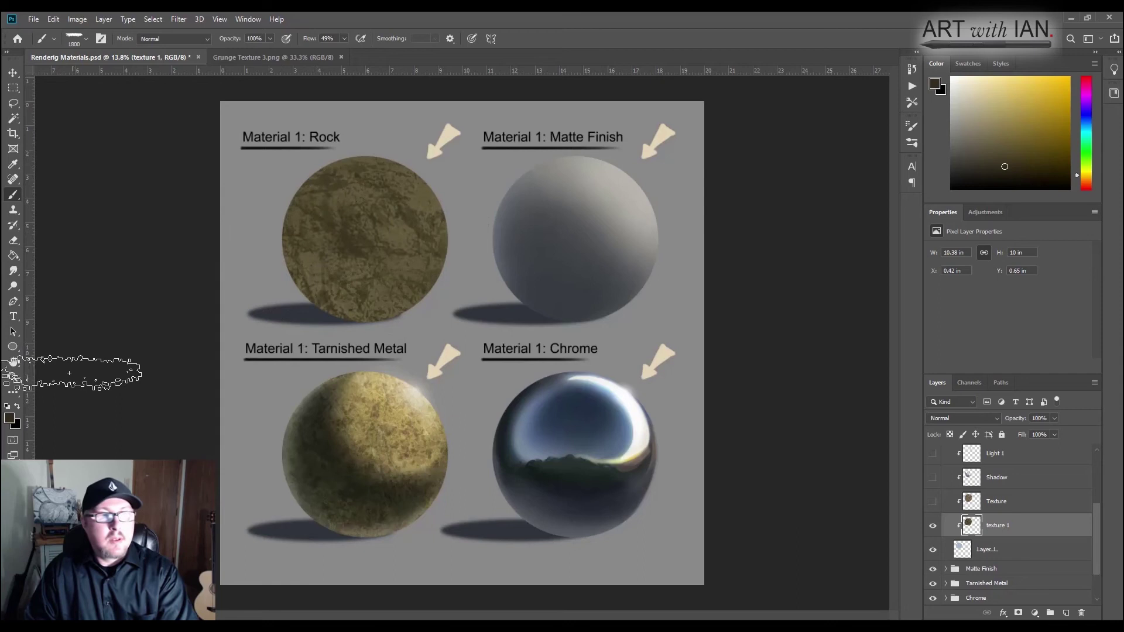
Switch the foreground to a warm yellow-green and scrub it across the Rock sphere
left_click(9, 419)
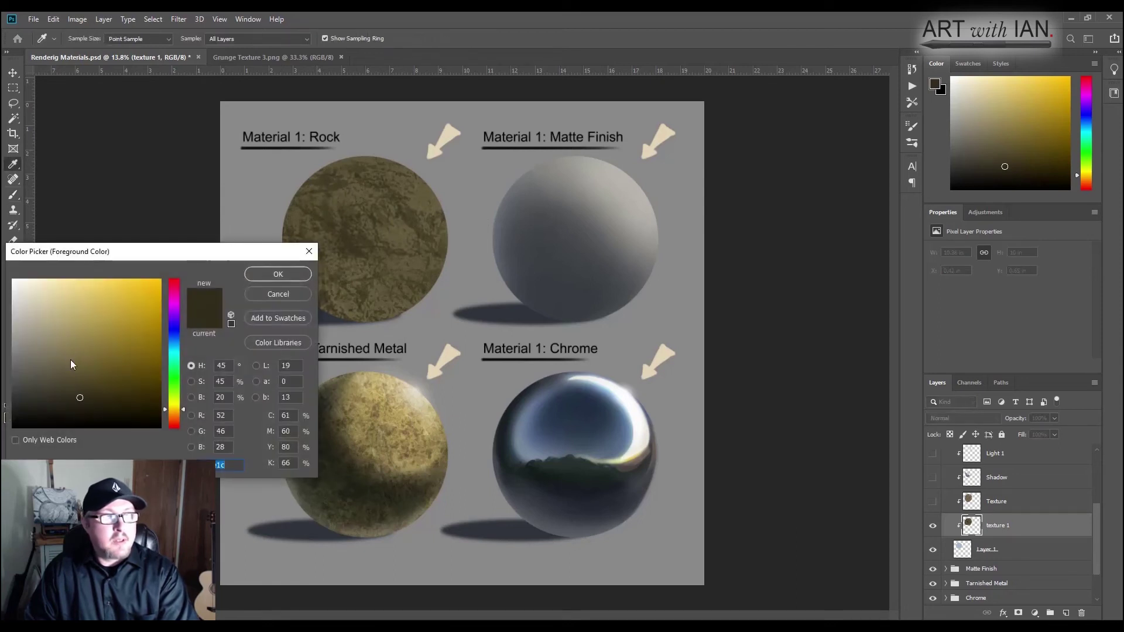
left_click(70, 357)
left_click(173, 399)
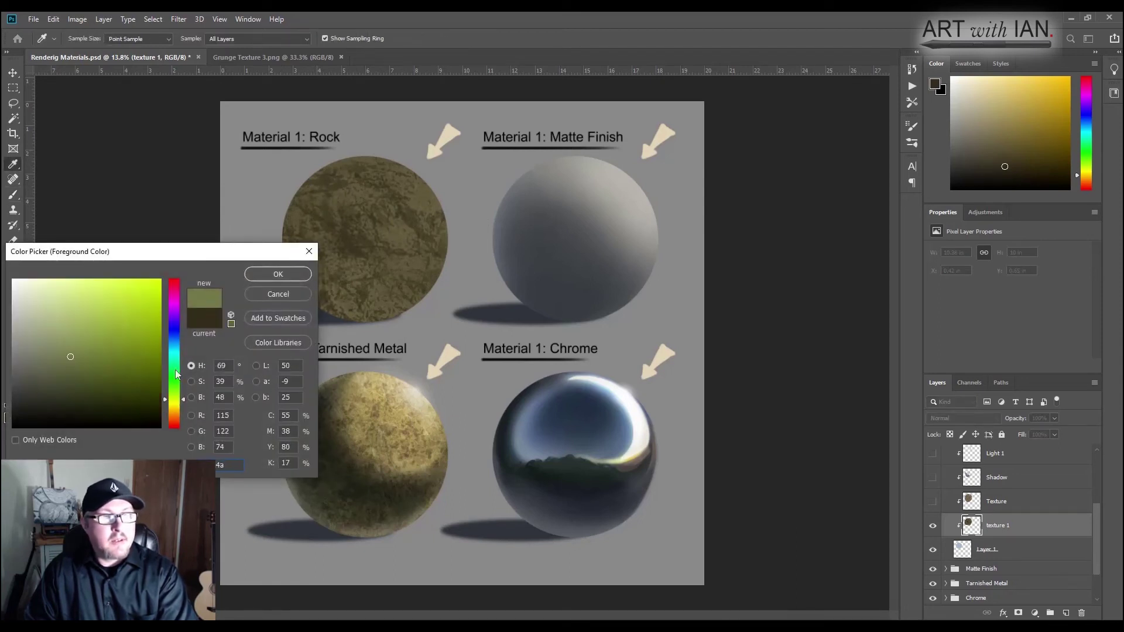
left_click(174, 398)
left_click_drag(174, 399, 171, 402)
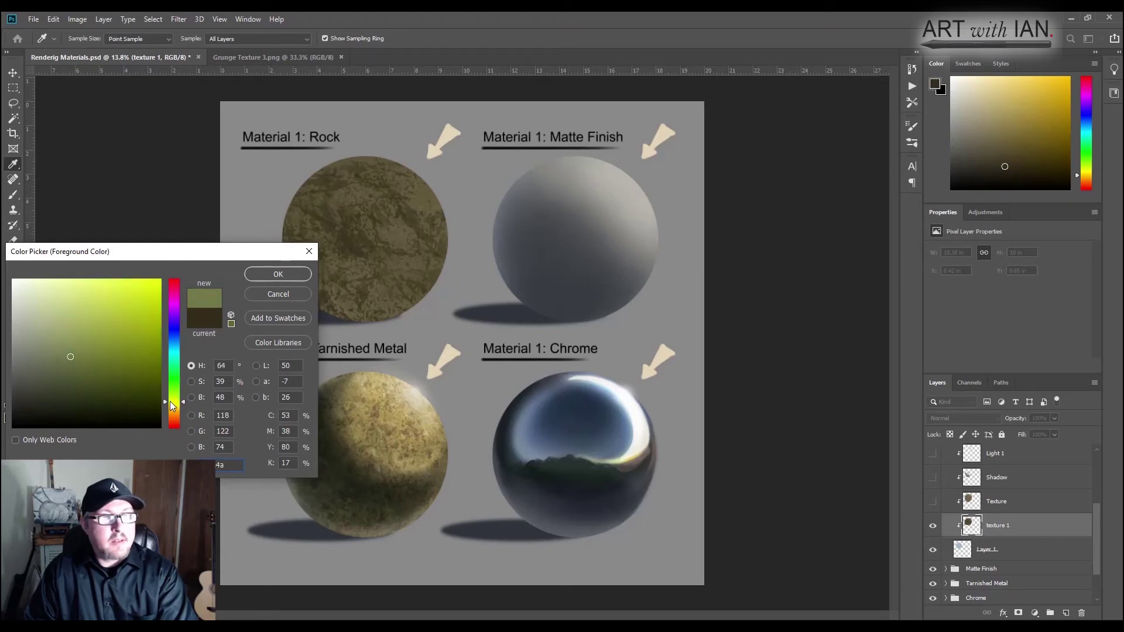
key("b")
left_click(260, 275)
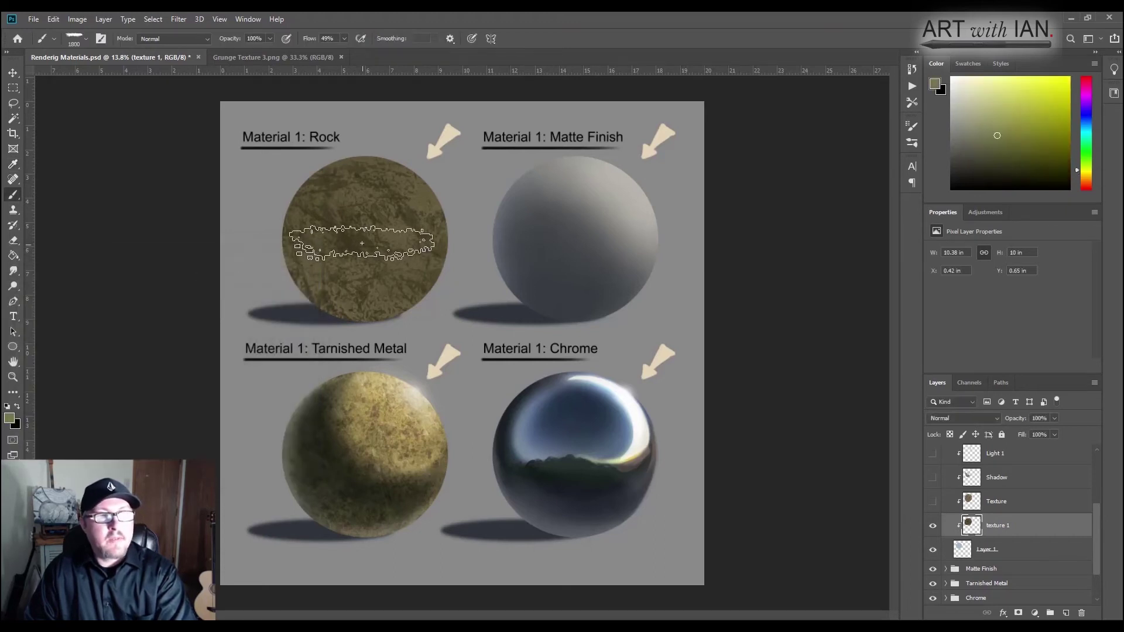
mouse_move(362, 243)
left_mouse_down()
mouse_move(411, 200)
mouse_move(425, 220)
mouse_move(405, 187)
mouse_move(340, 251)
mouse_move(326, 223)
mouse_move(332, 300)
mouse_move(339, 242)
mouse_move(368, 275)
mouse_move(343, 195)
mouse_move(323, 238)
mouse_move(324, 203)
mouse_move(325, 279)
mouse_move(351, 239)
mouse_move(379, 245)
mouse_move(329, 189)
mouse_move(194, 106)
mouse_move(315, 221)
mouse_move(341, 168)
mouse_move(339, 225)
mouse_move(275, 136)
mouse_move(284, 209)
mouse_move(290, 166)
mouse_move(266, 127)
mouse_move(278, 130)
mouse_move(313, 272)
mouse_move(286, 194)
mouse_move(309, 184)
mouse_move(331, 257)
mouse_move(302, 229)
mouse_move(365, 237)
mouse_move(330, 281)
mouse_move(317, 270)
mouse_move(372, 235)
mouse_move(372, 274)
mouse_move(386, 249)
mouse_move(299, 282)
mouse_move(382, 229)
mouse_move(388, 289)
left_mouse_up()
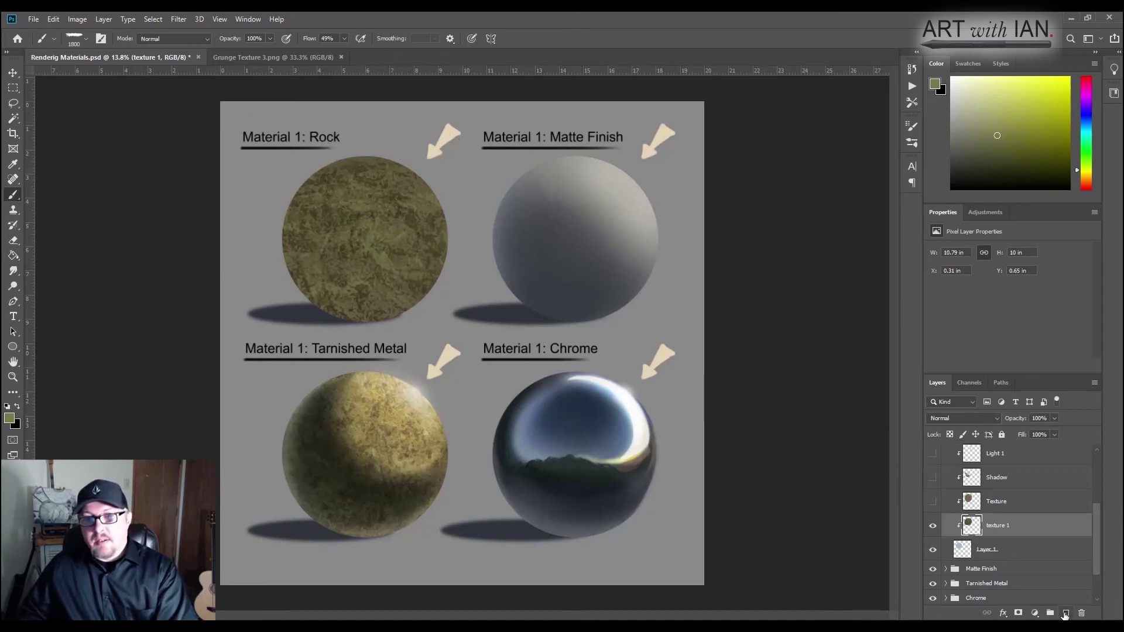
Add a new empty layer and set the foreground colour to dark brown
left_click(1065, 612)
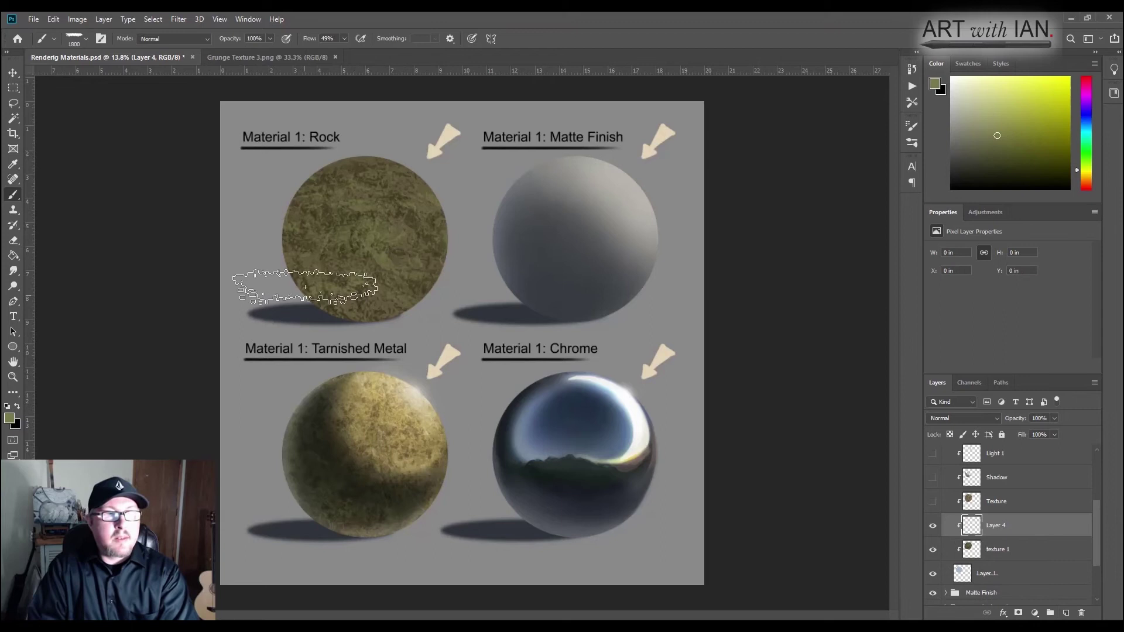
left_click(10, 420)
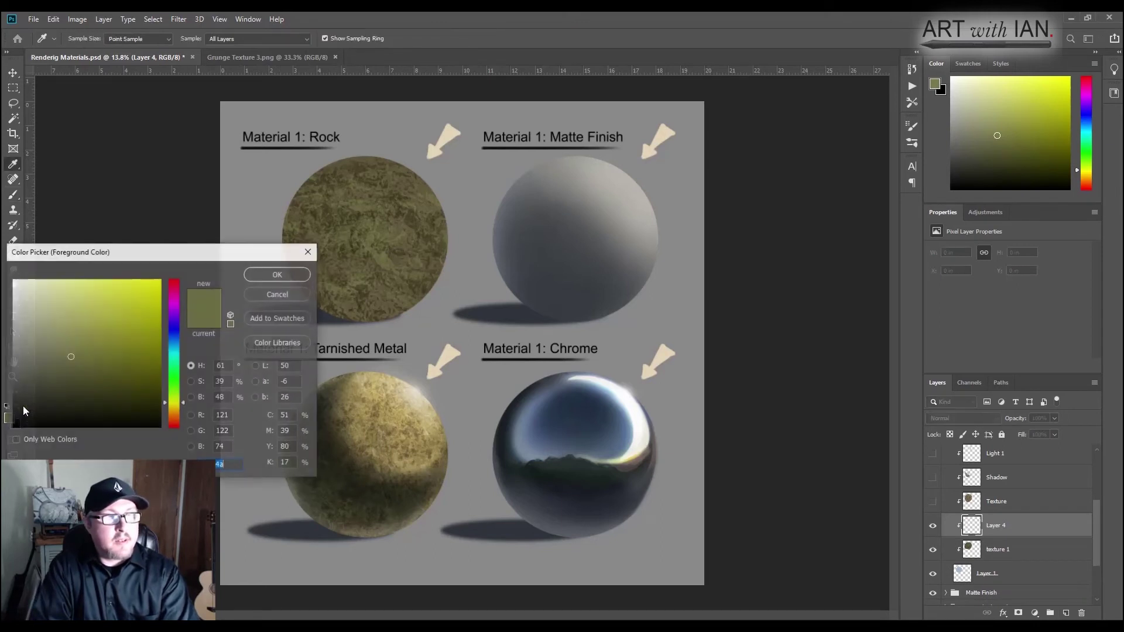
left_click(174, 416)
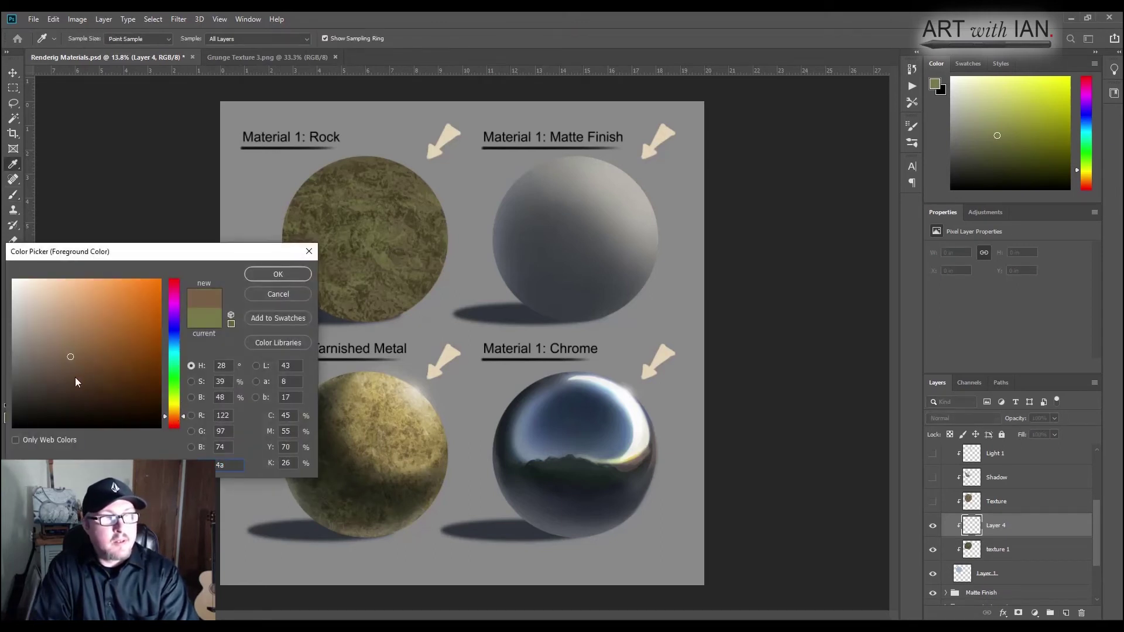
left_click(94, 380)
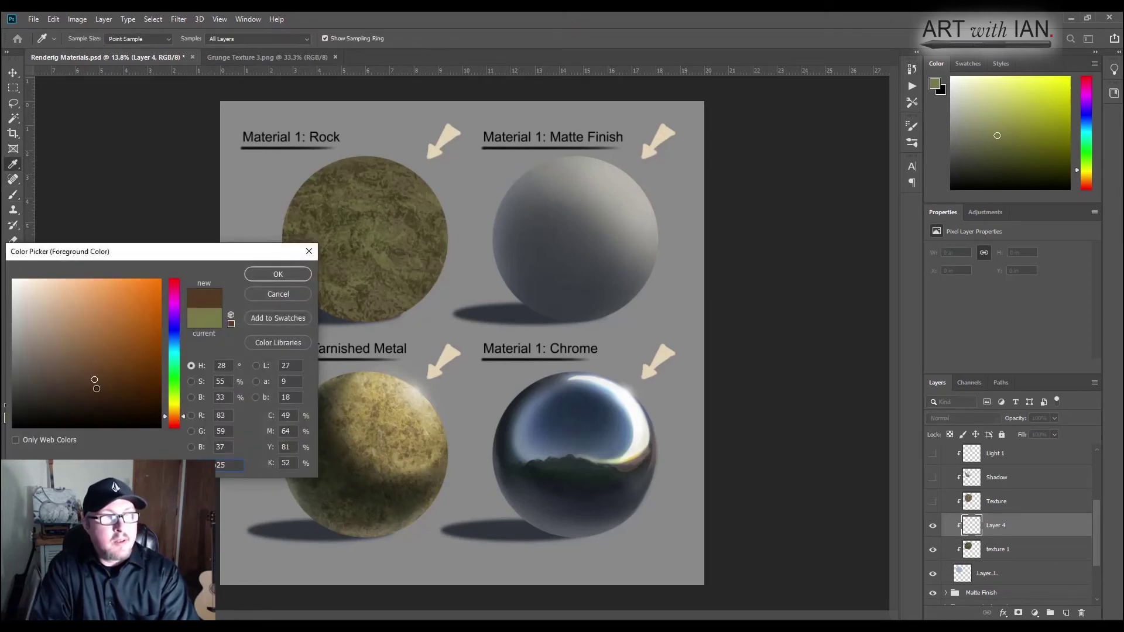
left_click(262, 279)
Paint dark brown blotches over the Rock sphere with the Utility Texture 1 brush at 2100
key("b")
right_click(428, 325)
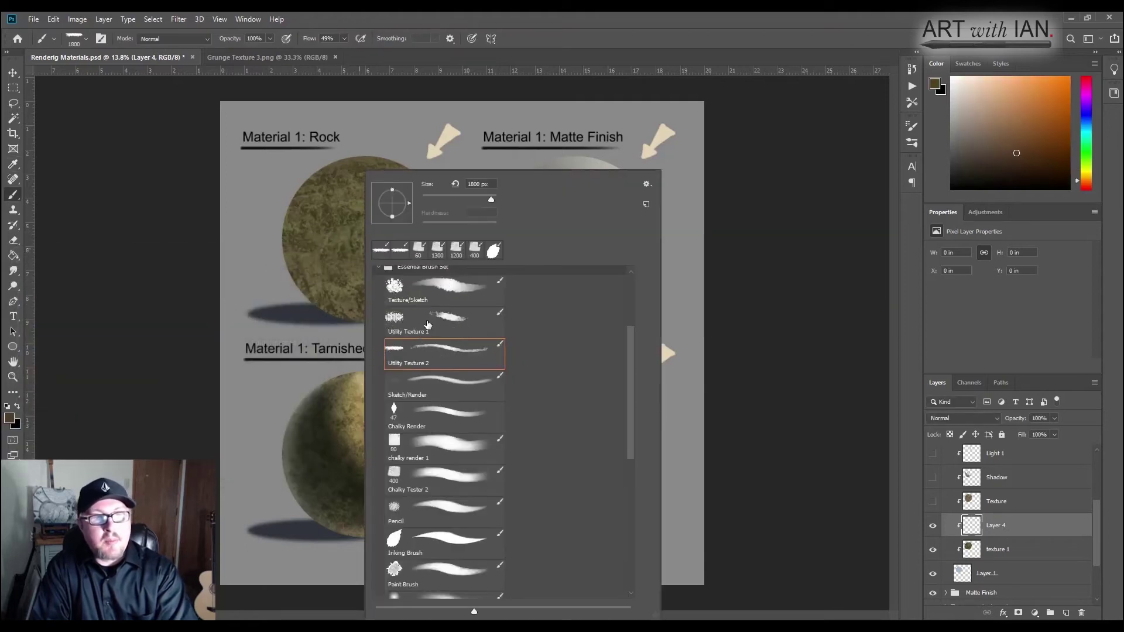
left_click(430, 326)
key("Return")
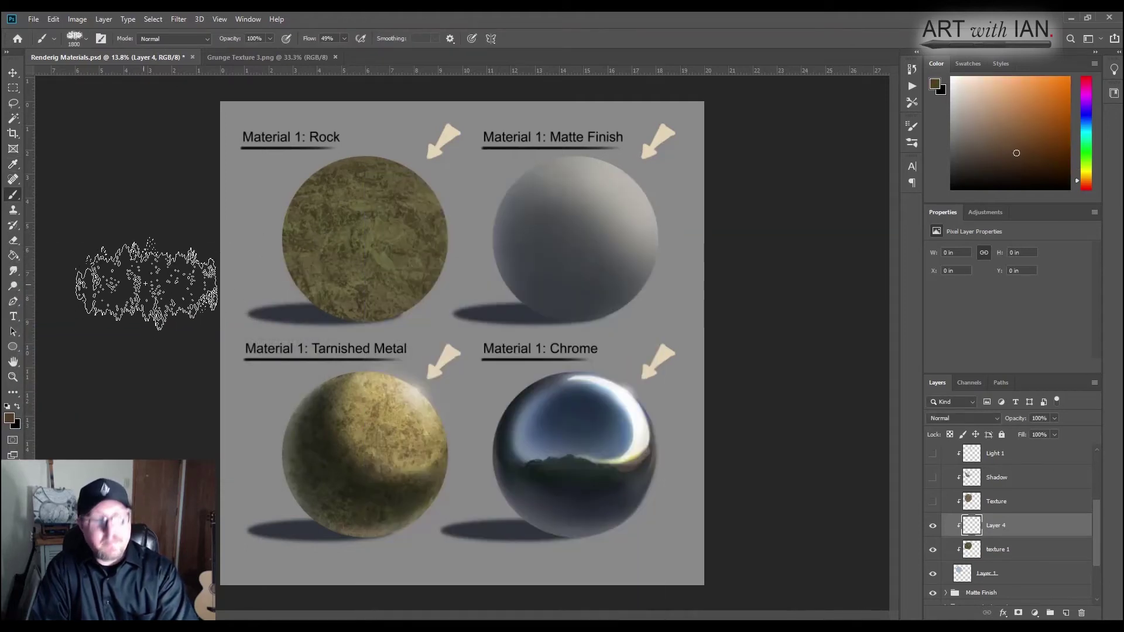
key("bracketright")
key("bracketright")
key("bracketright")
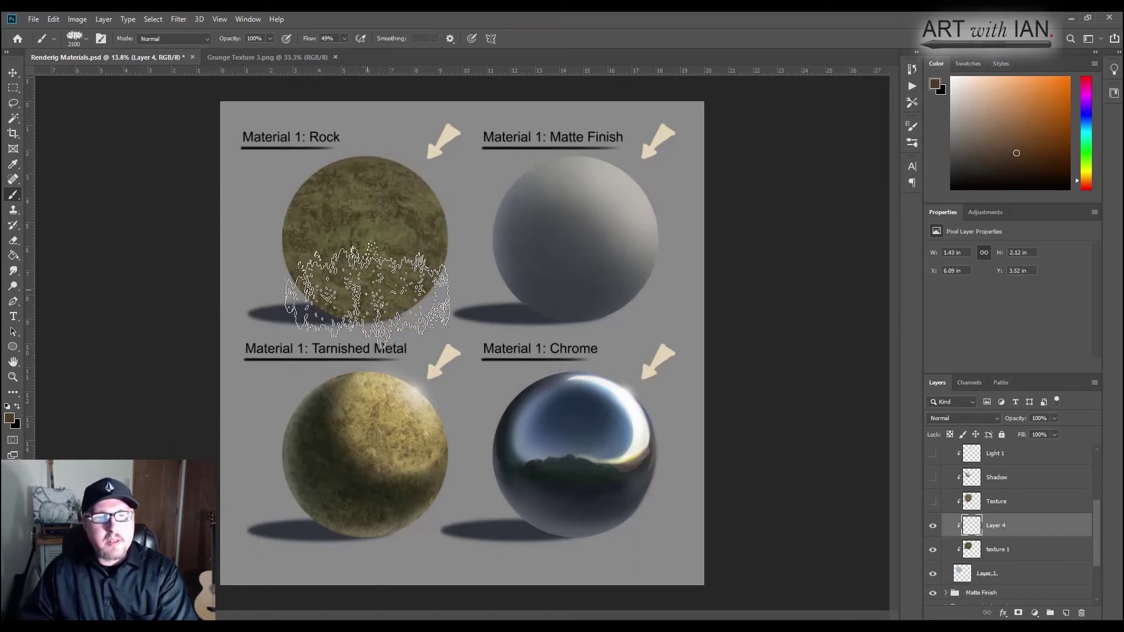
left_click(376, 256)
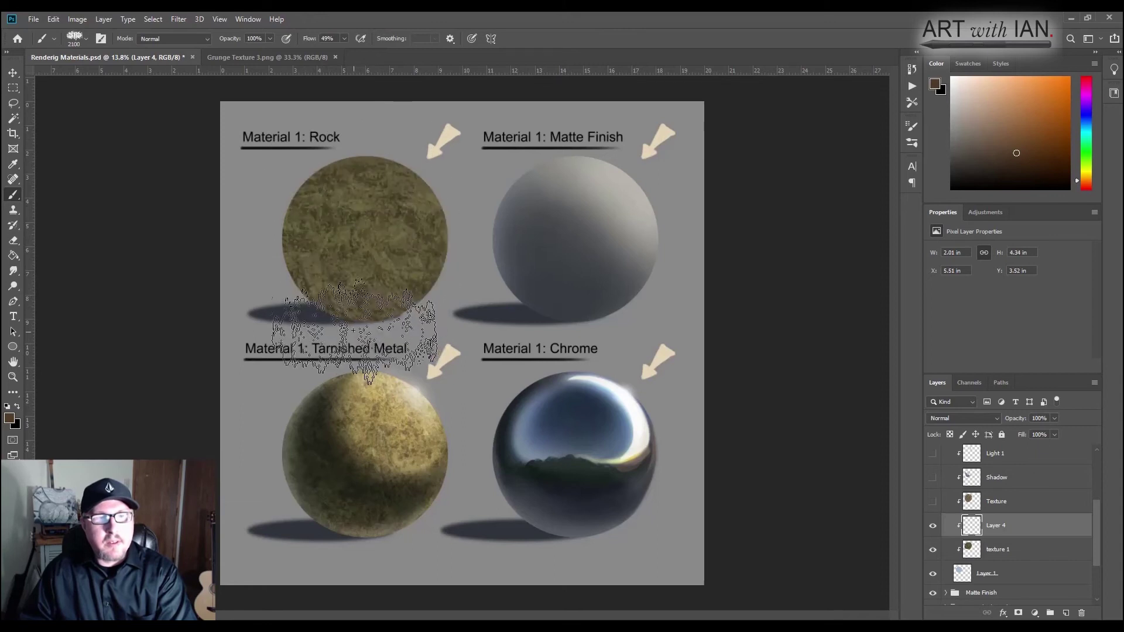
mouse_move(326, 326)
left_mouse_down()
mouse_move(376, 238)
mouse_move(364, 163)
left_mouse_up()
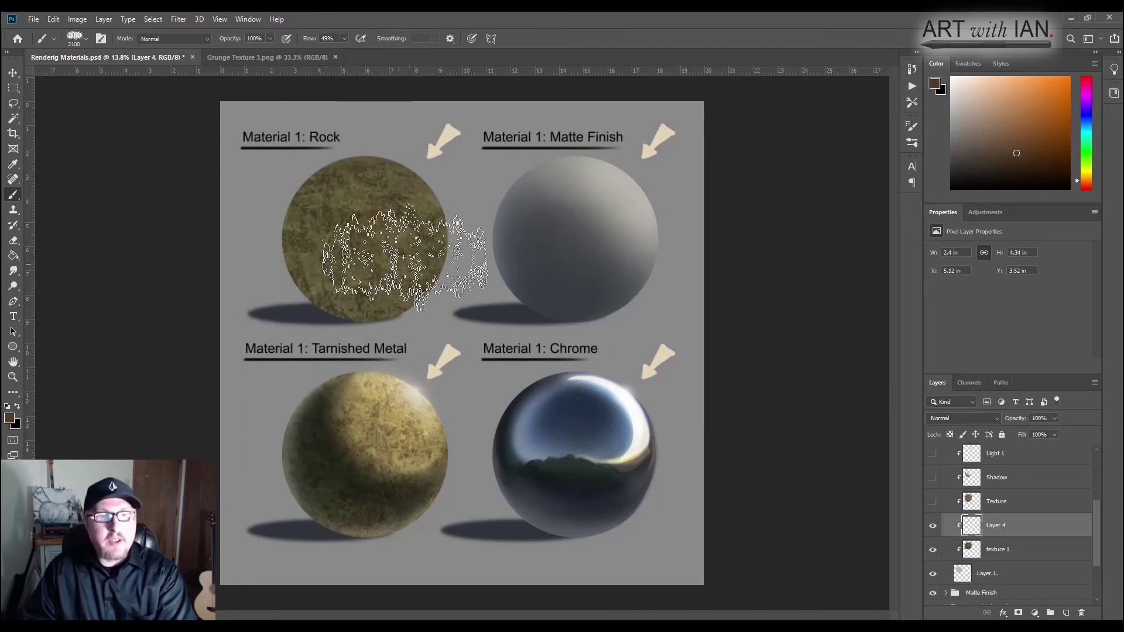
mouse_move(402, 226)
left_mouse_down()
mouse_move(364, 313)
mouse_move(321, 254)
mouse_move(337, 199)
mouse_move(321, 248)
mouse_move(367, 186)
mouse_move(350, 288)
mouse_move(384, 211)
mouse_move(381, 310)
mouse_move(402, 247)
mouse_move(387, 335)
mouse_move(360, 355)
mouse_move(357, 275)
mouse_move(351, 345)
mouse_move(333, 336)
mouse_move(323, 212)
mouse_move(271, 139)
mouse_move(279, 203)
mouse_move(311, 232)
mouse_move(286, 297)
mouse_move(382, 214)
mouse_move(323, 294)
left_mouse_up()
key("bracketleft")
key("bracketleft")
key("bracketleft")
key("bracketleft")
key("bracketleft")
key("bracketleft")
key("bracketleft")
key("bracketleft")
key("bracketleft")
key("bracketleft")
key("bracketleft")
key("bracketleft")
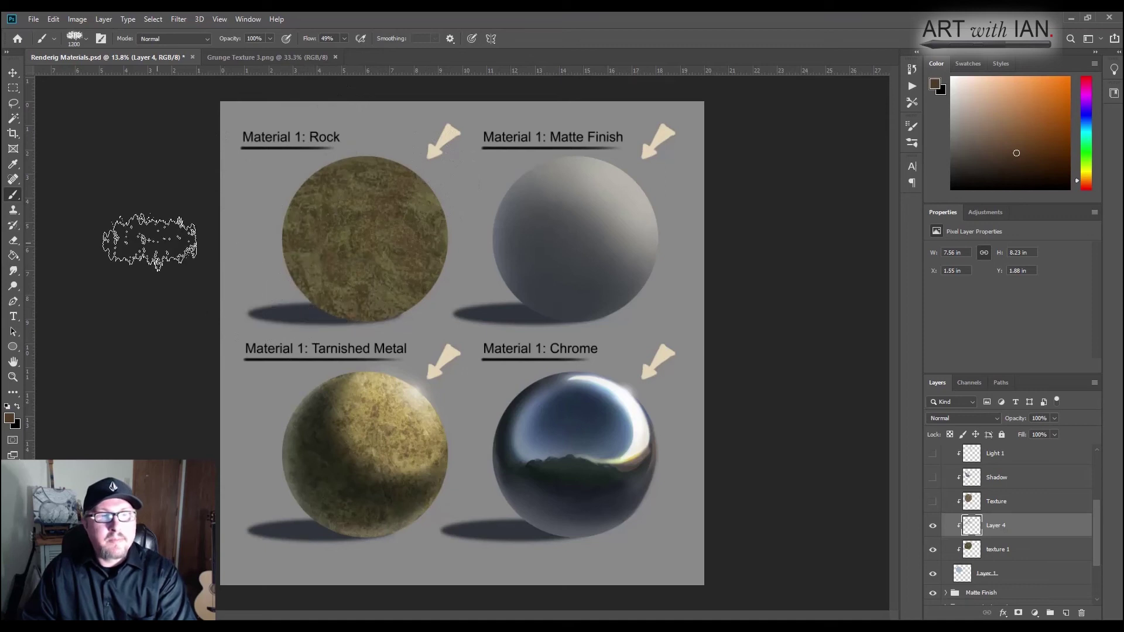
Switch the foreground to a darker brown and enlarge the brush
left_click(11, 419)
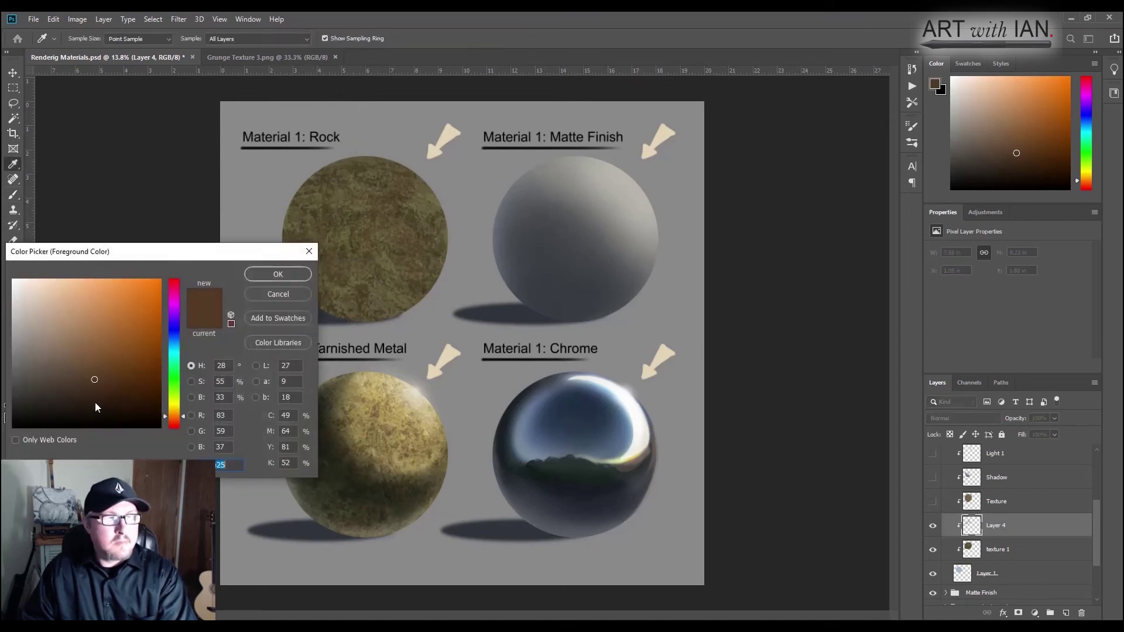
left_click(95, 401)
left_click(266, 273)
key("bracketright")
key("bracketright")
key("bracketright")
key("bracketright")
key("bracketright")
key("bracketright")
key("bracketright")
key("bracketright")
key("bracketright")
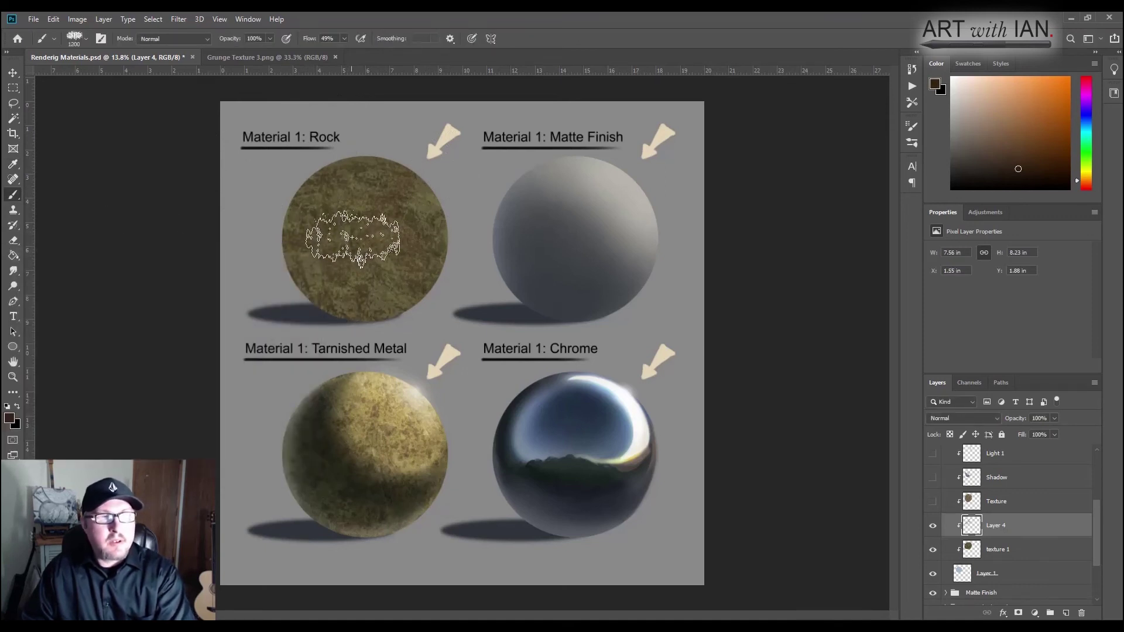
key("bracketright")
key("bracketright")
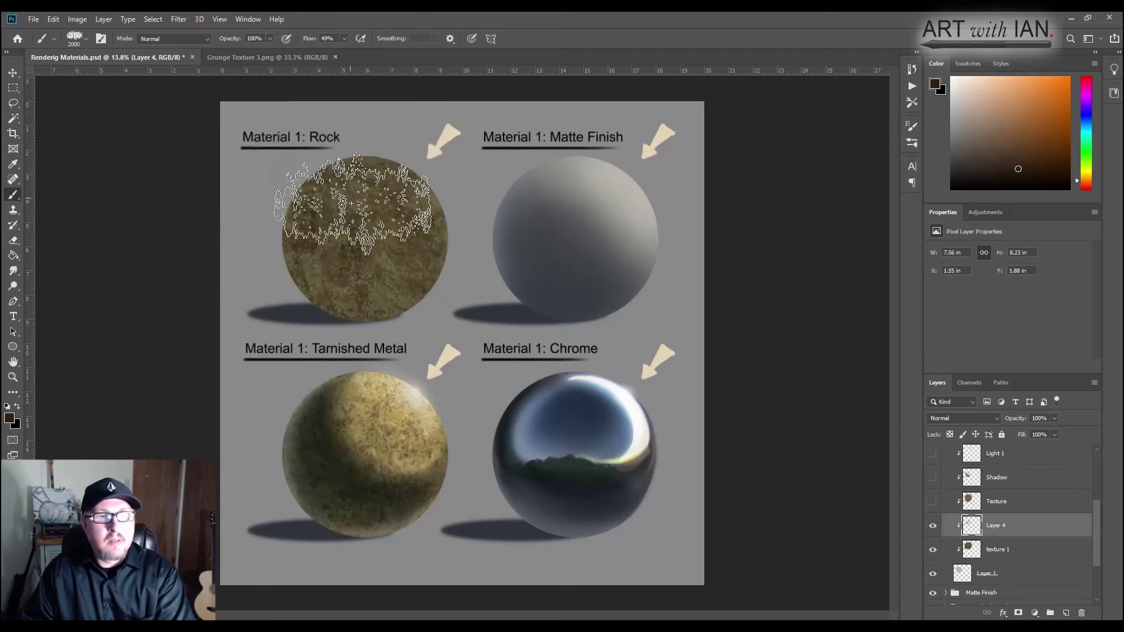
With Utility Texture 1 at 2100, add darker spots to the Rock sphere's upper left and left edge
right_click(366, 266)
left_click(414, 303)
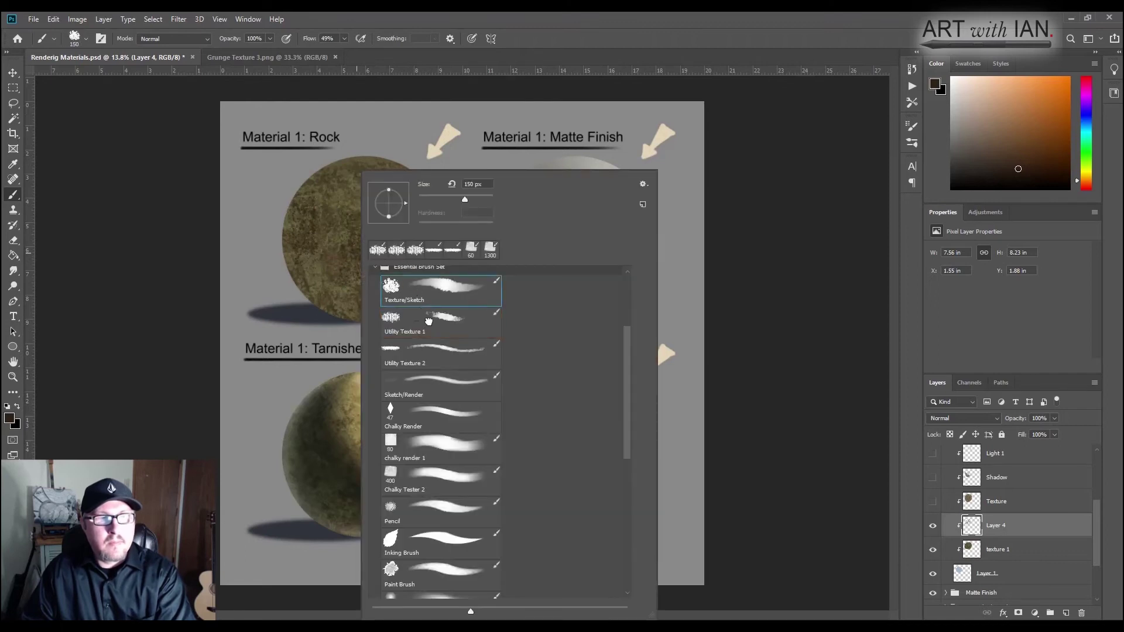
left_click(428, 321)
left_click(368, 237)
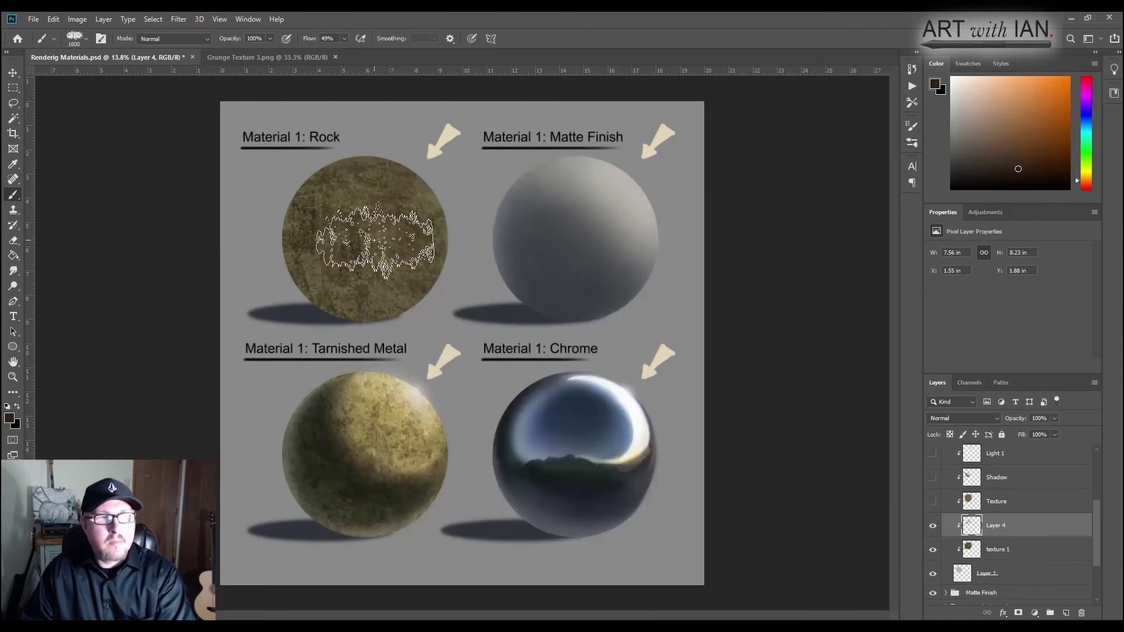
key("bracketright")
key("bracketright")
key("bracketright")
key("bracketright")
key("bracketright")
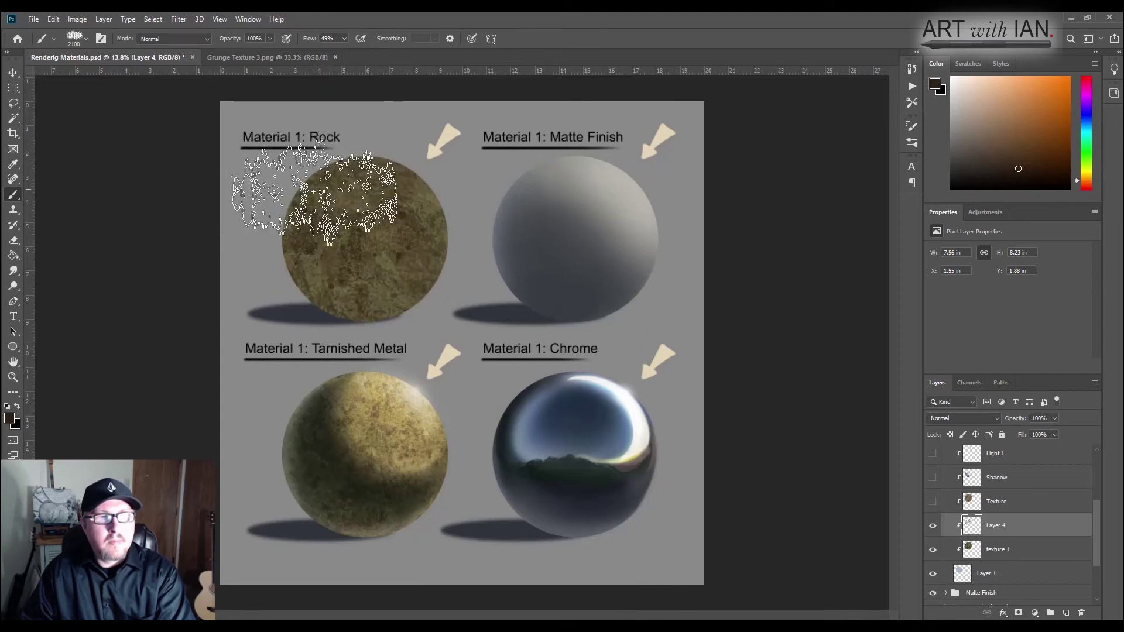
mouse_move(314, 191)
left_mouse_down()
mouse_move(332, 118)
mouse_move(419, 269)
mouse_move(332, 285)
mouse_move(307, 326)
mouse_move(299, 188)
mouse_move(358, 200)
mouse_move(304, 122)
left_mouse_up()
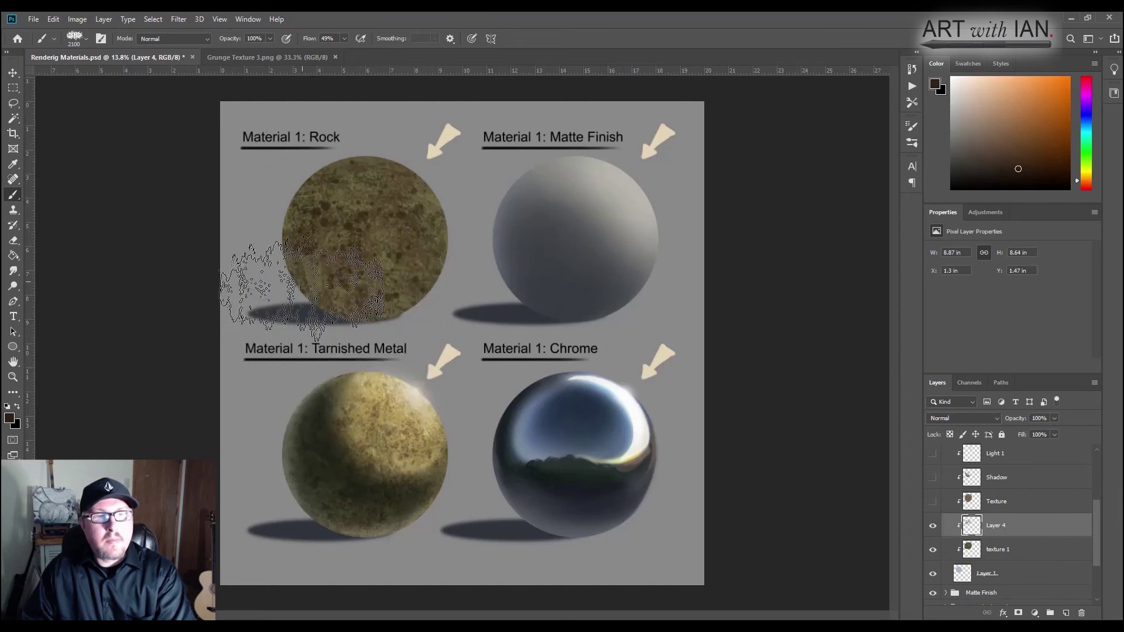
left_click_drag(323, 275, 351, 276)
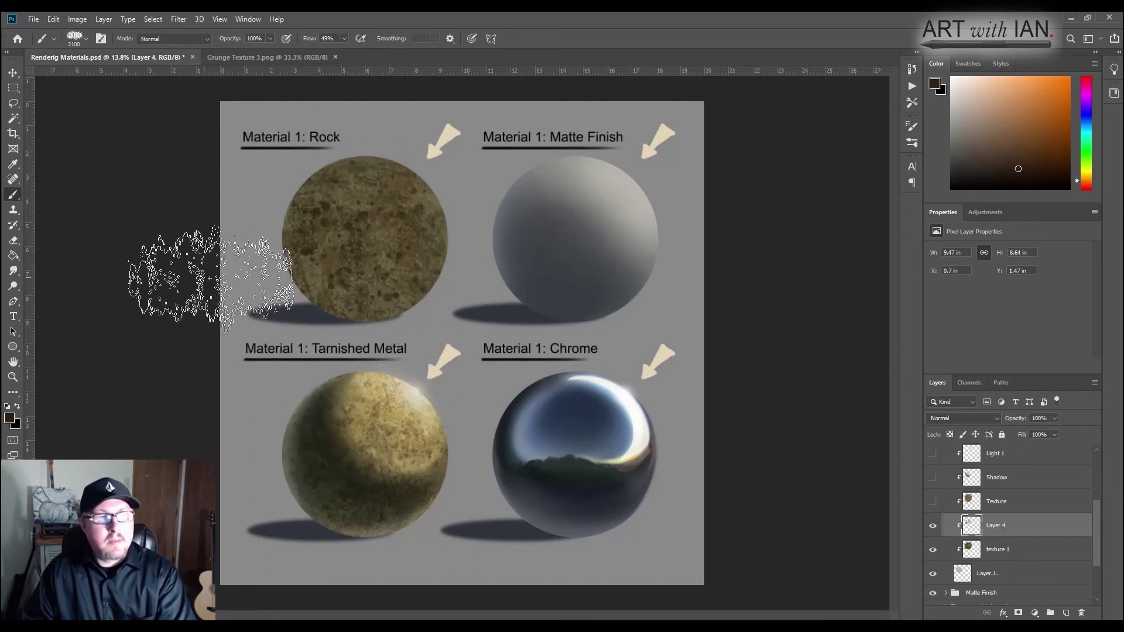
right_click(404, 240)
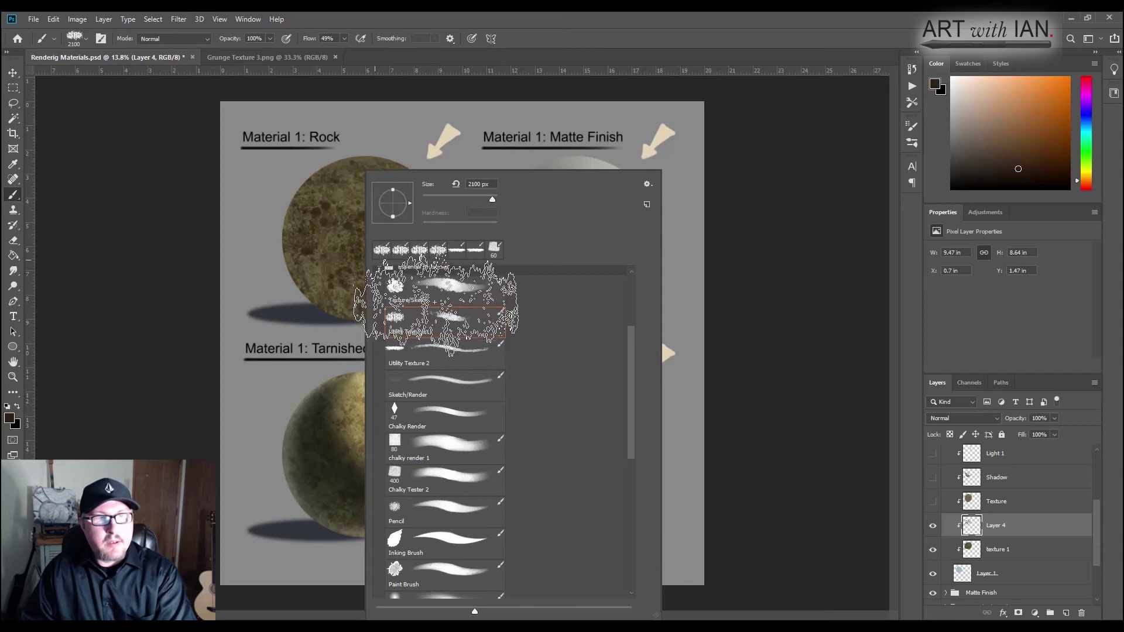
Select the Chalky Tester 2 brush and a lighter reddish-brown foreground colour
left_click(410, 475)
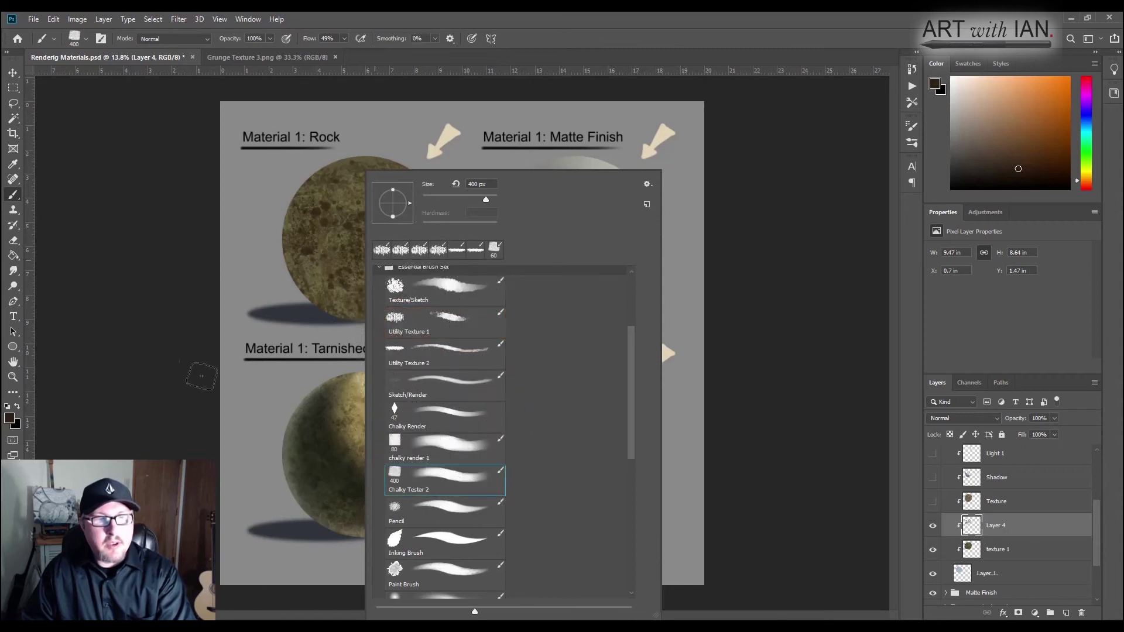
key("Return")
left_click(9, 418)
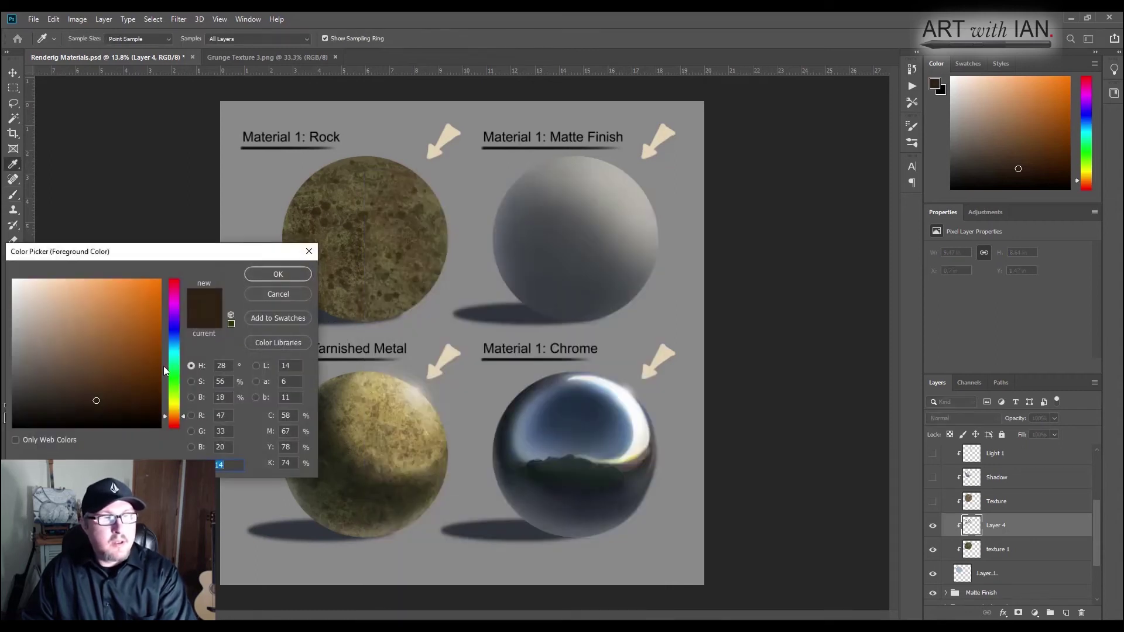
left_click_drag(165, 417, 173, 427)
left_click(92, 360)
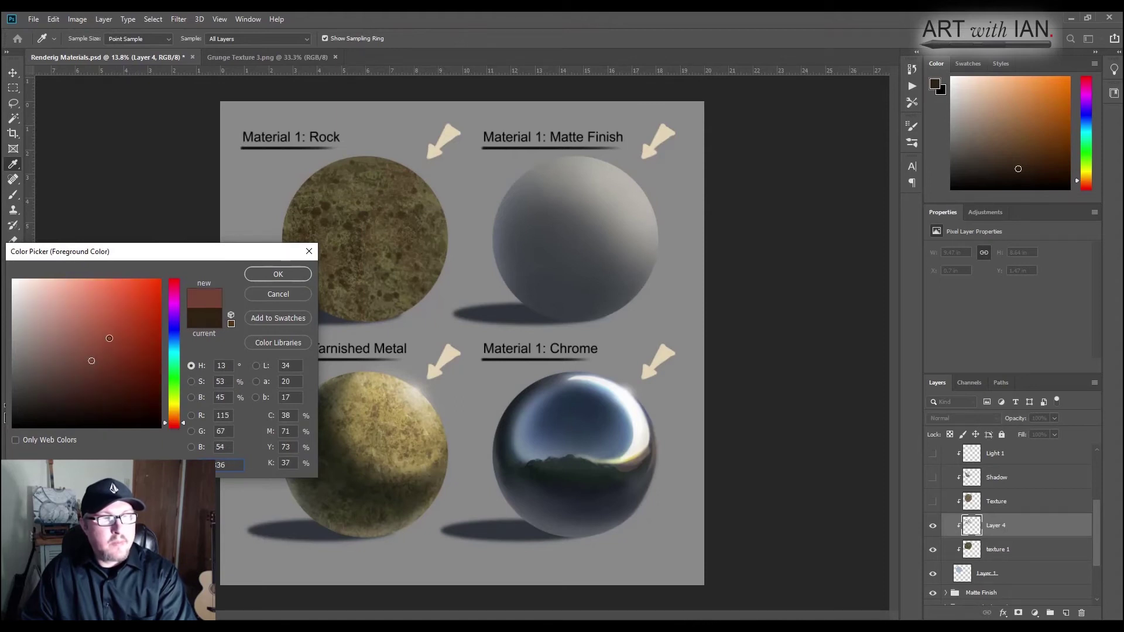
left_click(251, 280)
Dab reddish-brown patches on the Rock sphere with the brush shrunk to 150
key("bracketleft")
key("bracketleft")
key("bracketleft")
key("bracketleft")
key("bracketleft")
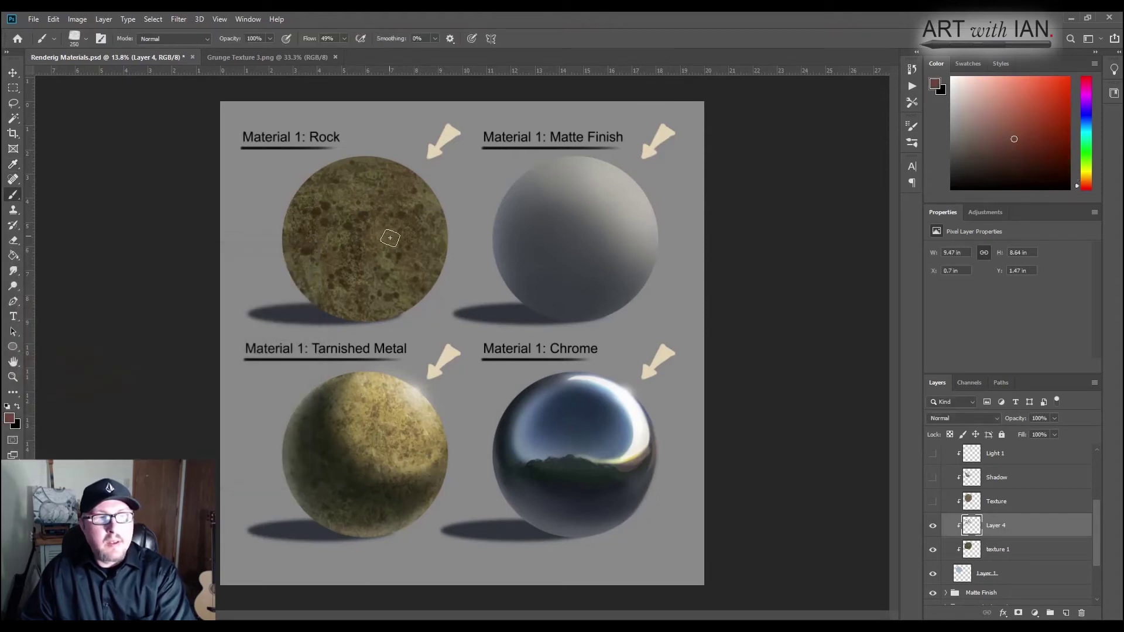
left_click(398, 240)
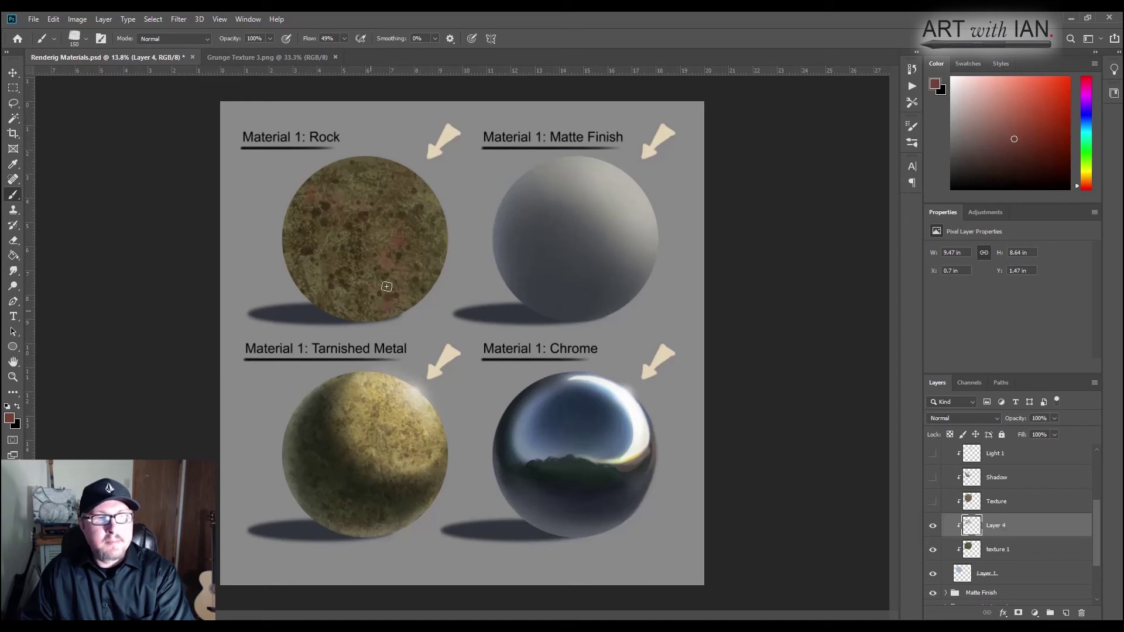
key("bracketleft")
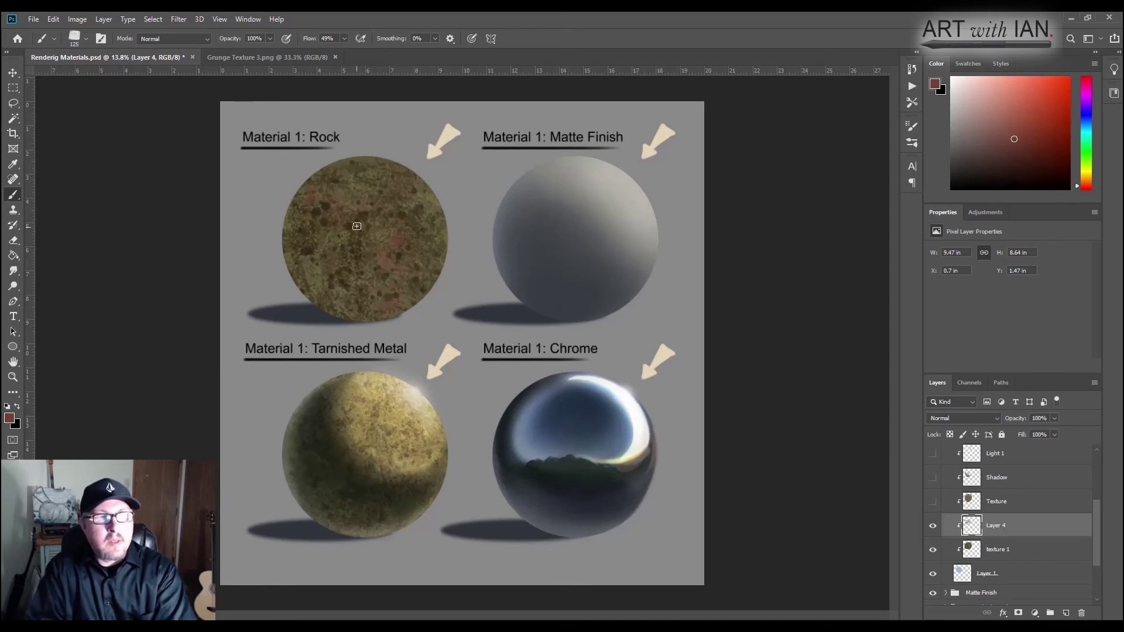
left_click(364, 242, "alt")
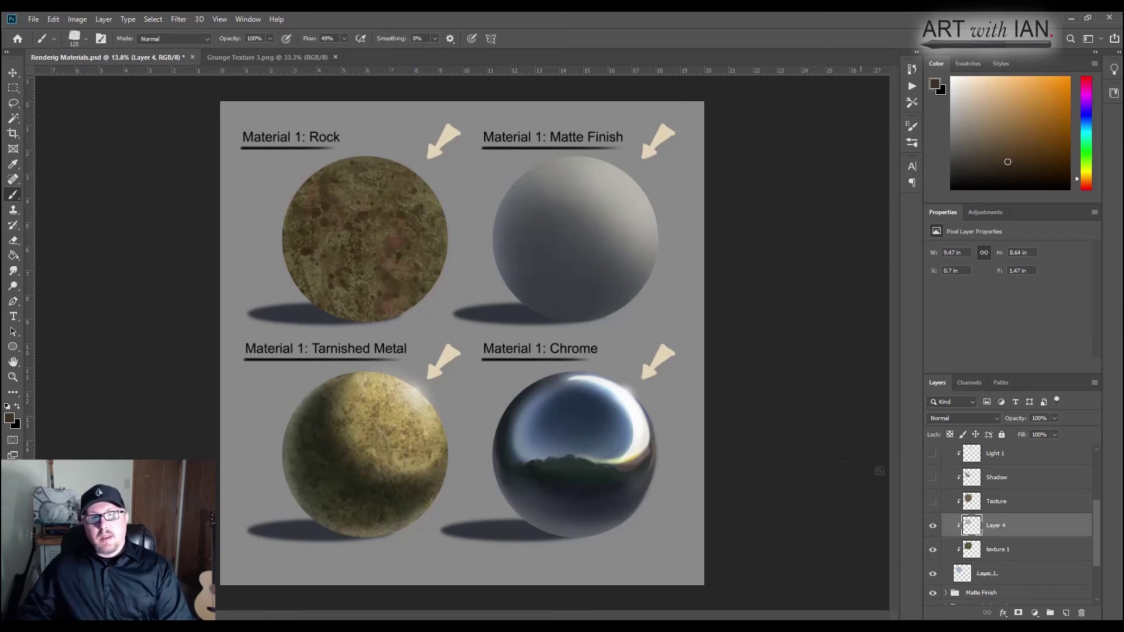
Merge Layer 4 down into texture 1 and add a new empty layer above it
right_click(1002, 529)
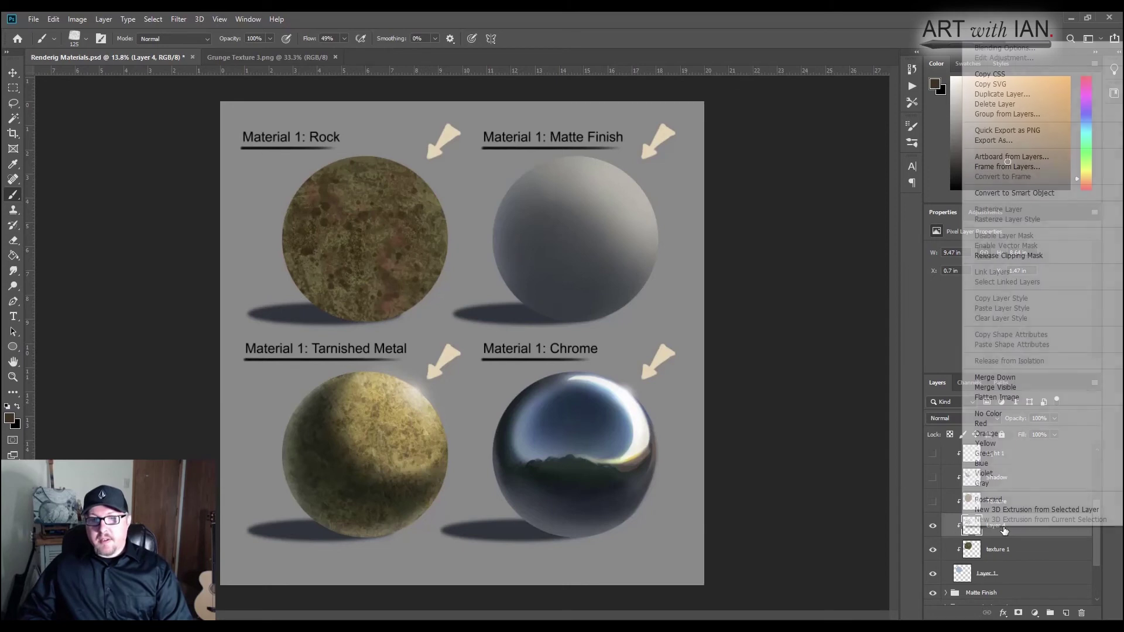
left_click(1007, 378)
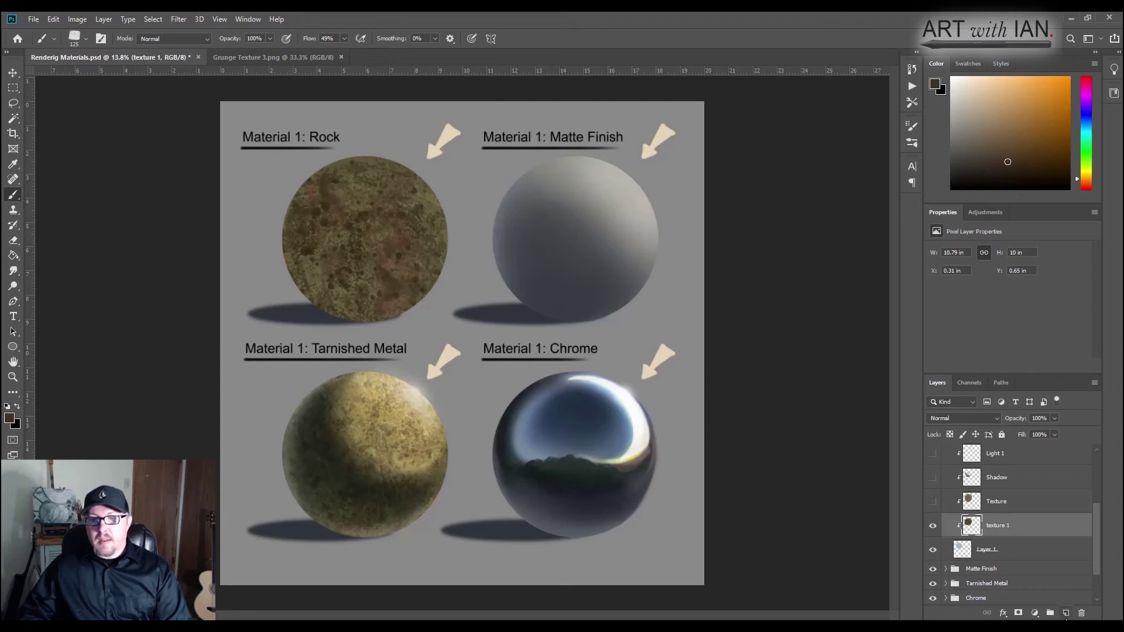
left_click(1065, 613)
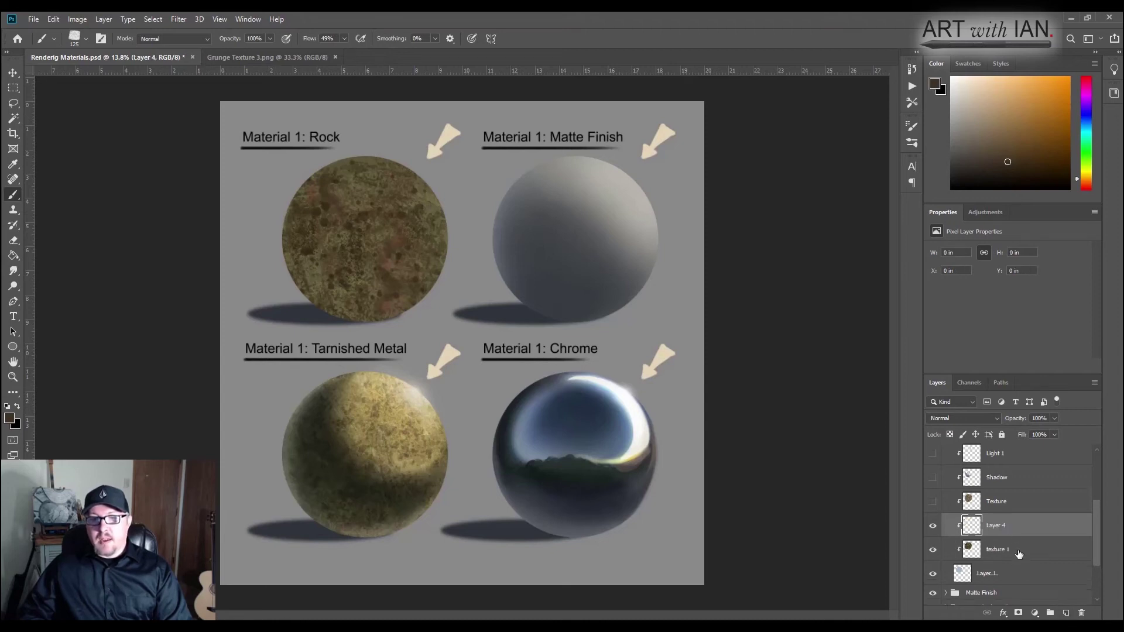
Rename the new layer 'shadow' and set its blend mode to Multiply
double_click(997, 525)
type("sh")
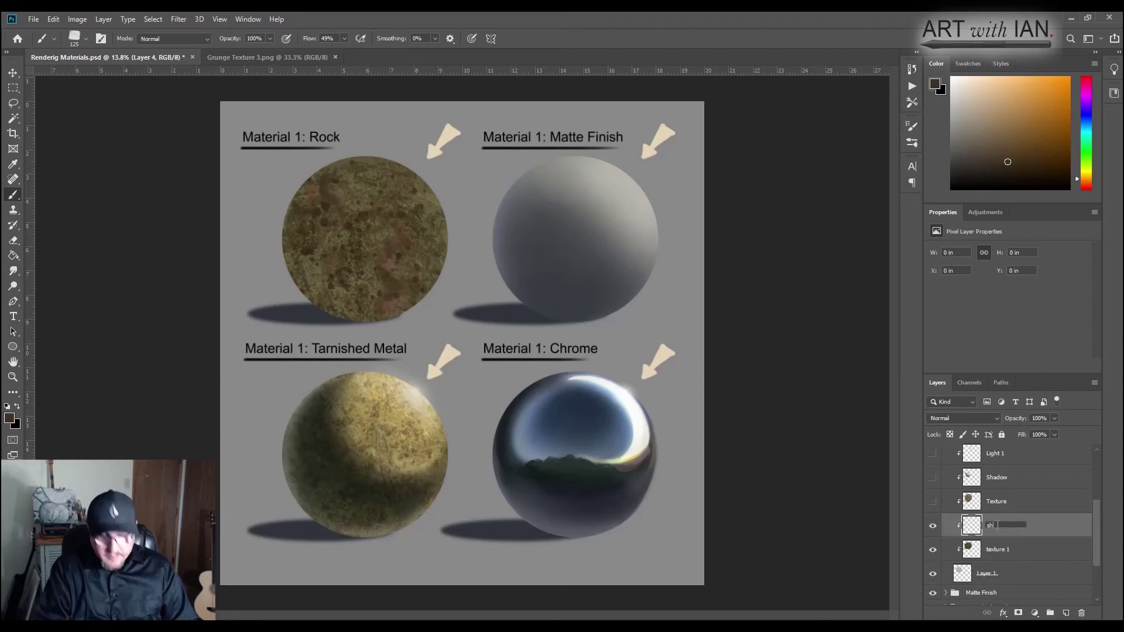
type("adow")
key("Return")
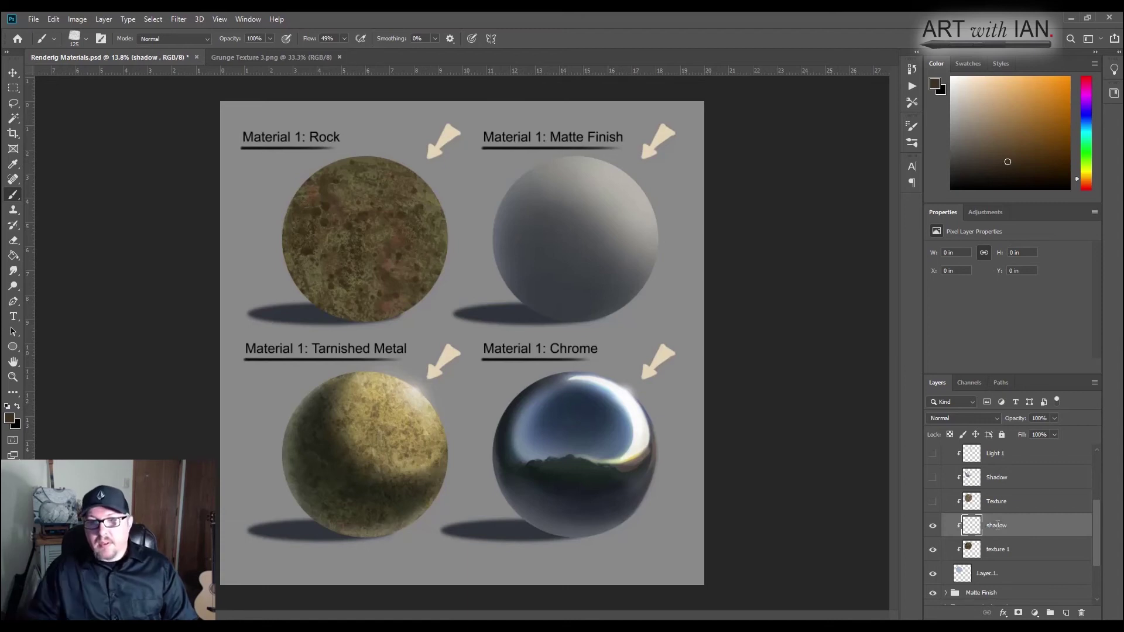
left_click(949, 417)
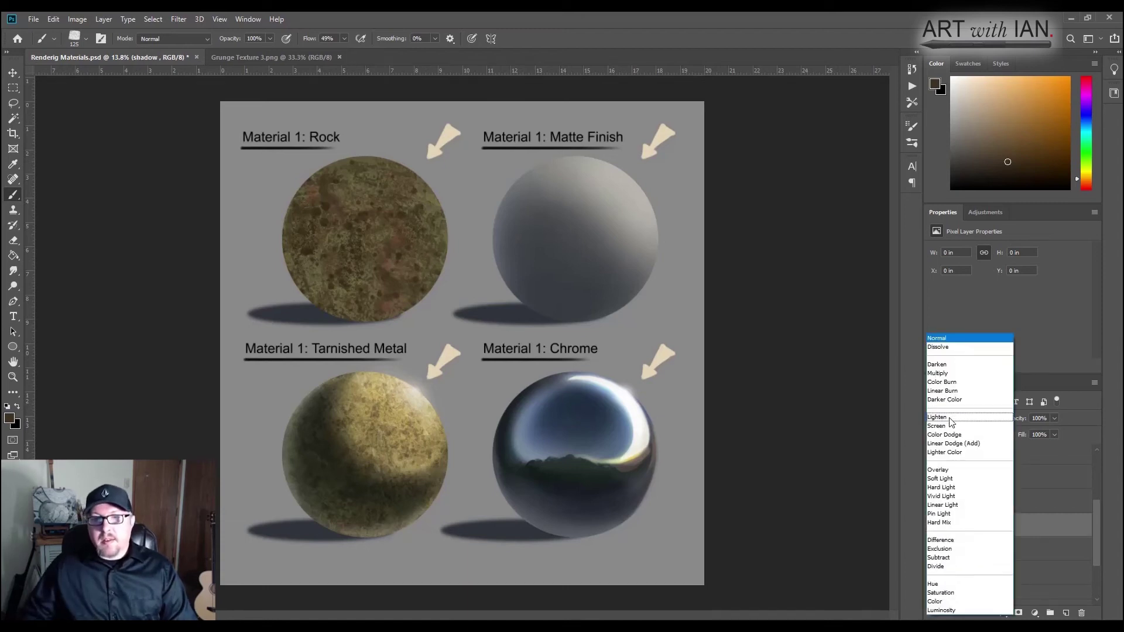
left_click(938, 375)
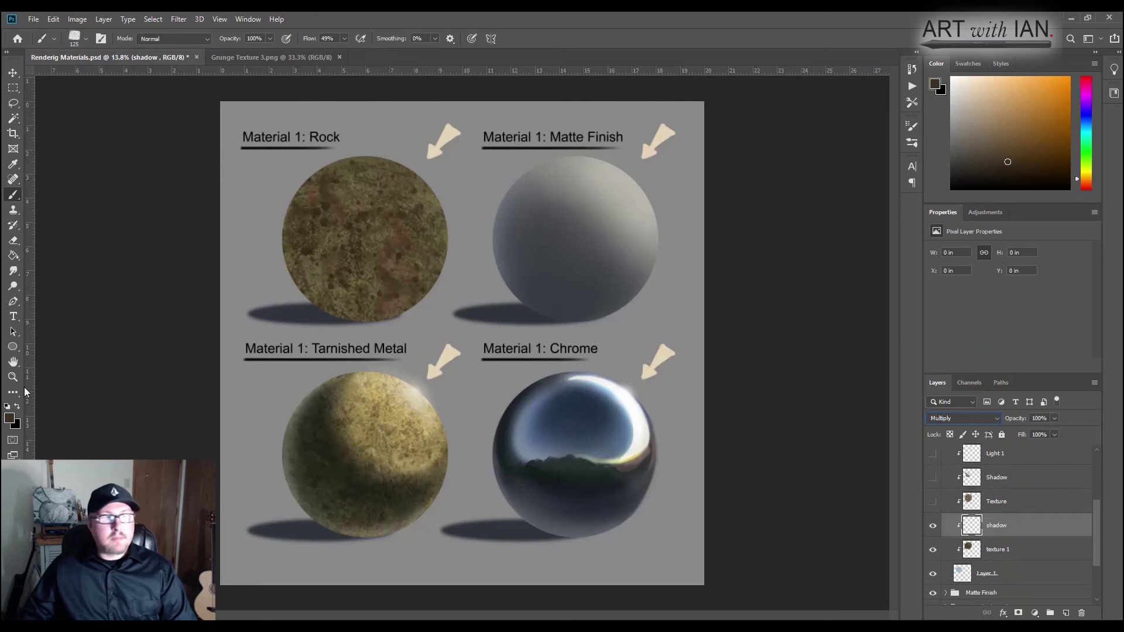
Set the foreground colour to a blue-grey (H 216, S 16, B 57)
left_click(8, 417)
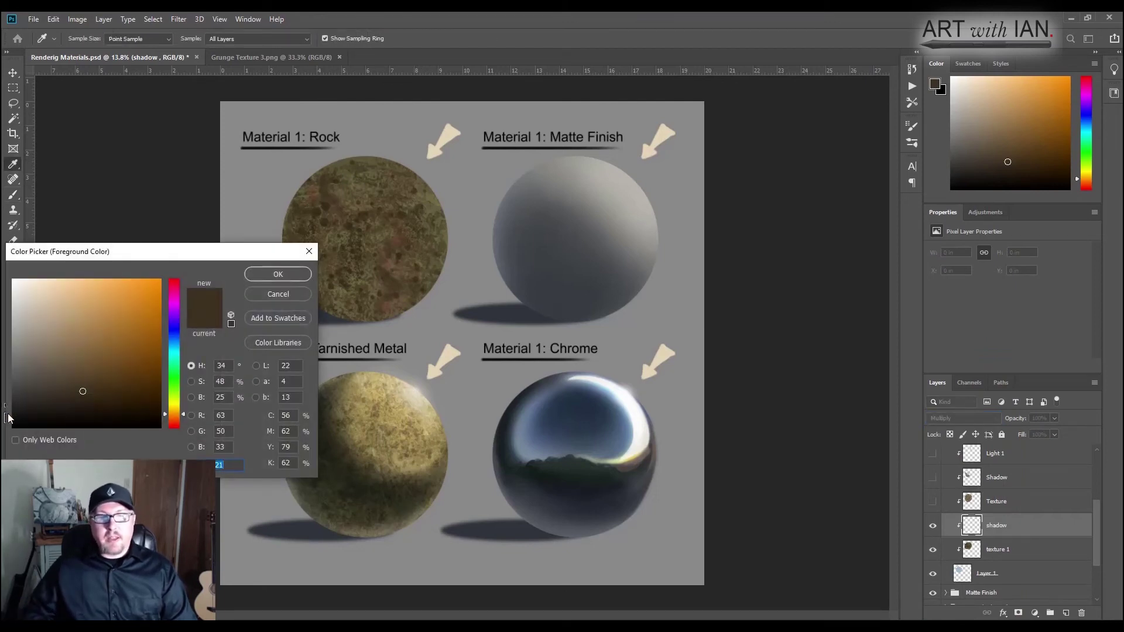
left_click(174, 336)
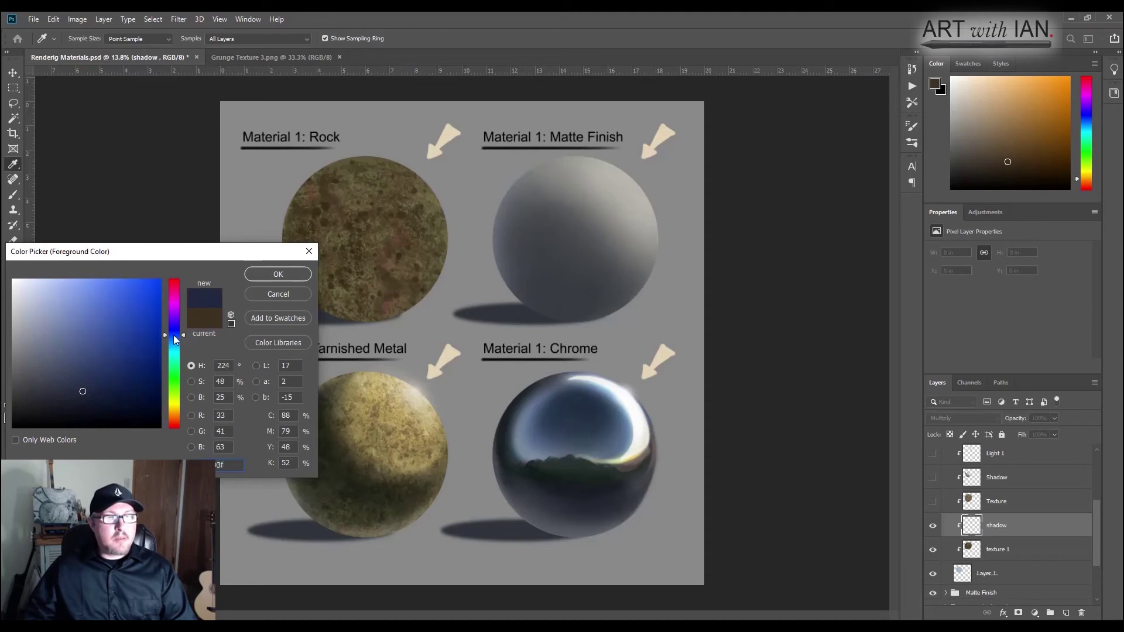
left_click_drag(173, 335, 175, 338)
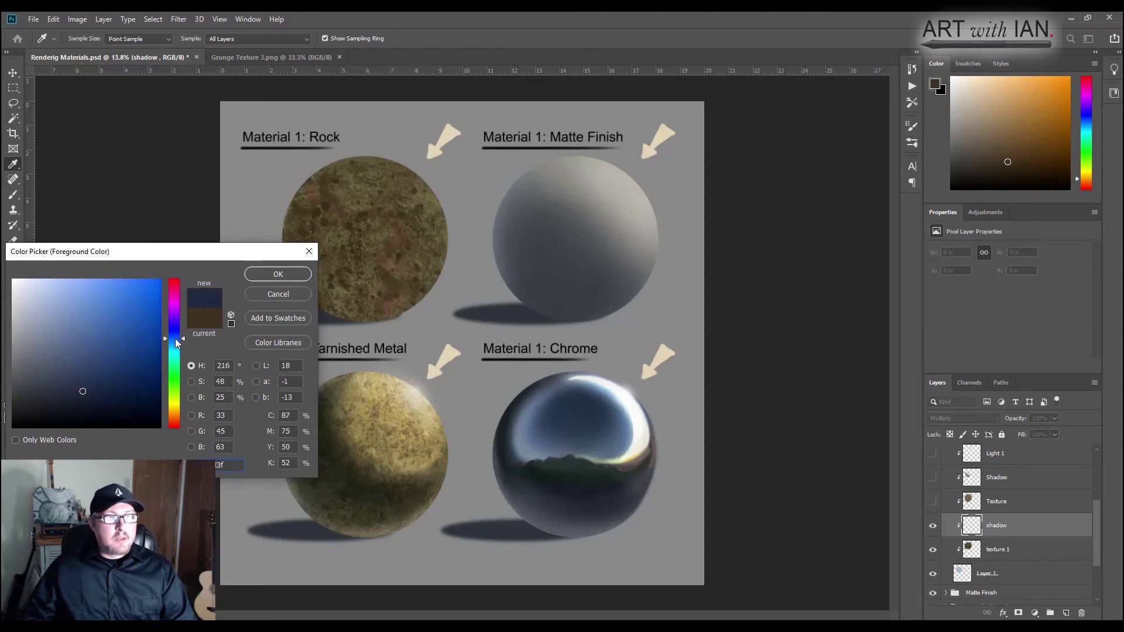
left_click_drag(34, 333, 31, 338)
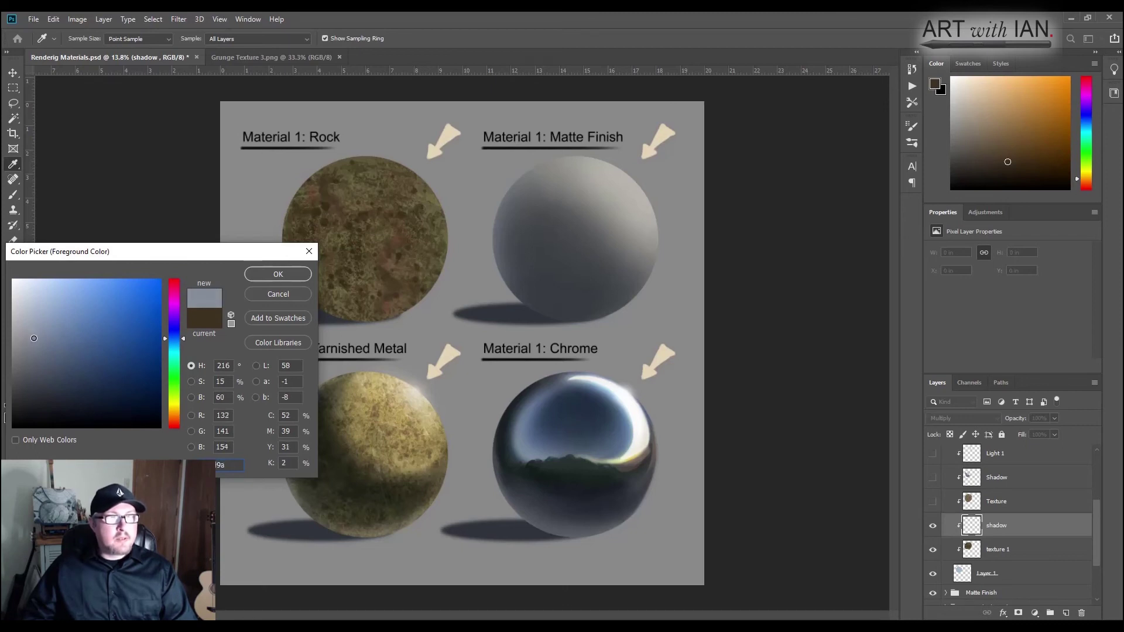
left_click_drag(34, 340, 36, 343)
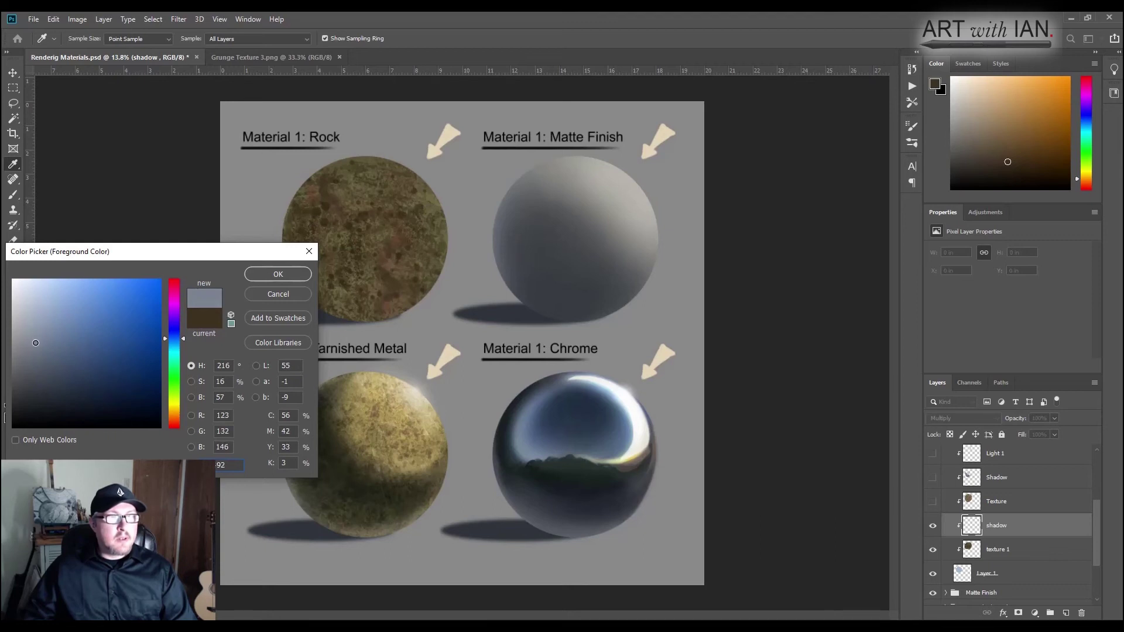
left_click(271, 275)
Paint broad blue-grey shadow over the rock sphere with the brush at 500, then 175
key("b")
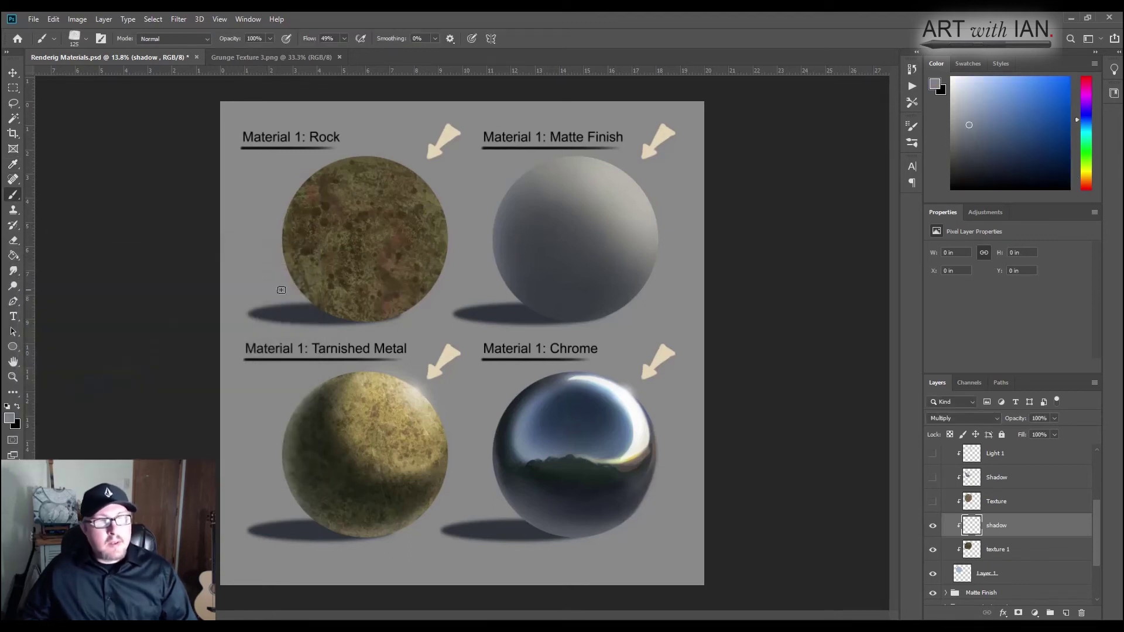
key("bracketright")
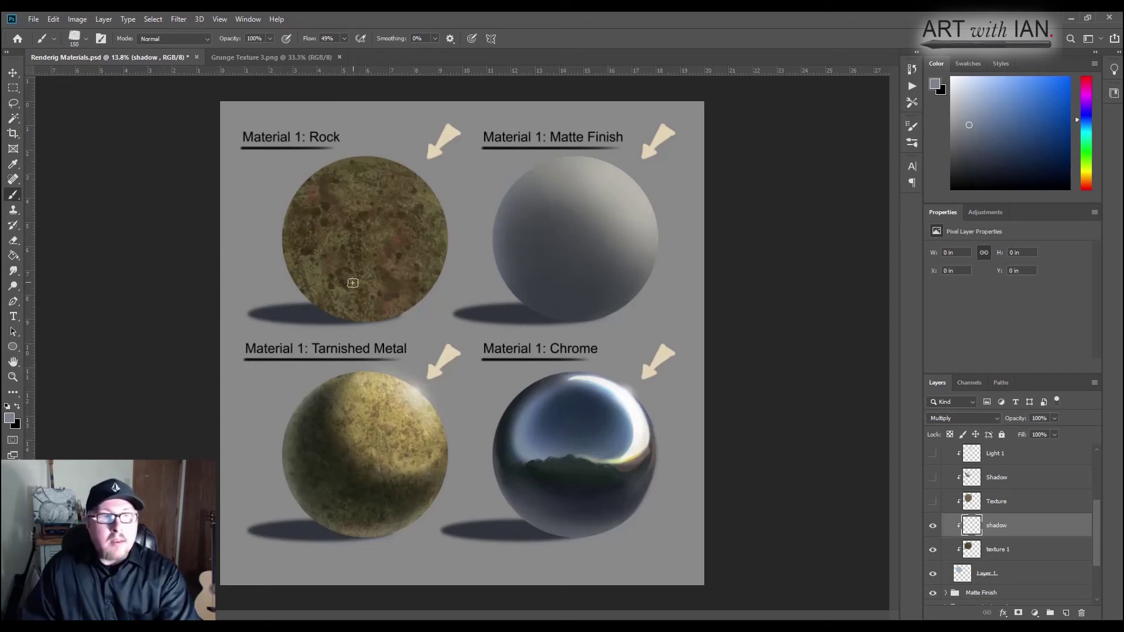
key("bracketright")
key("bracketright")
key("bracketright")
key("bracketright")
key("bracketright")
key("bracketright")
mouse_move(372, 296)
left_mouse_down()
mouse_move(328, 267)
mouse_move(323, 283)
mouse_move(389, 276)
mouse_move(361, 296)
mouse_move(379, 299)
mouse_move(329, 296)
mouse_move(372, 288)
left_mouse_up()
key("bracketleft")
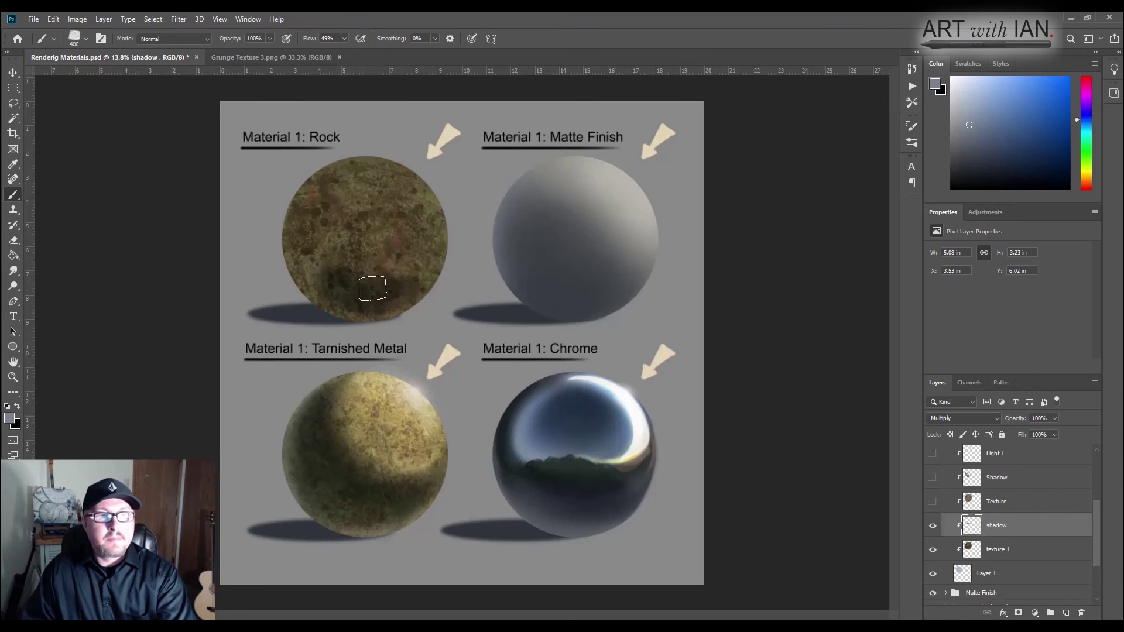
key("bracketleft")
key("bracketleft")
key("bracketleft")
key("bracketleft")
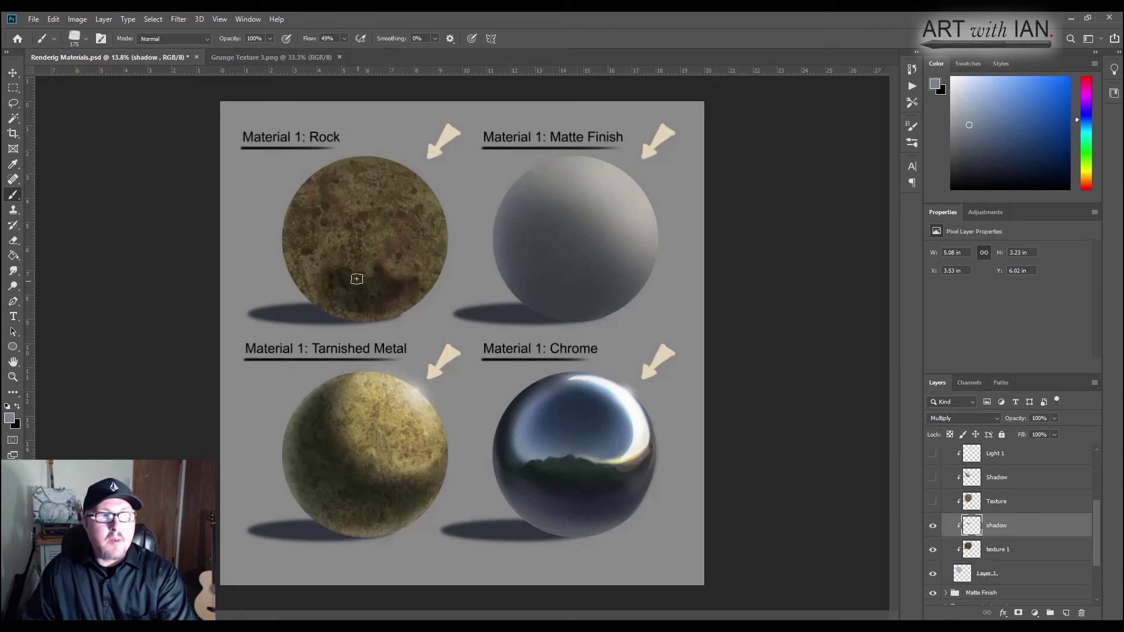
key("bracketleft")
key("bracketleft")
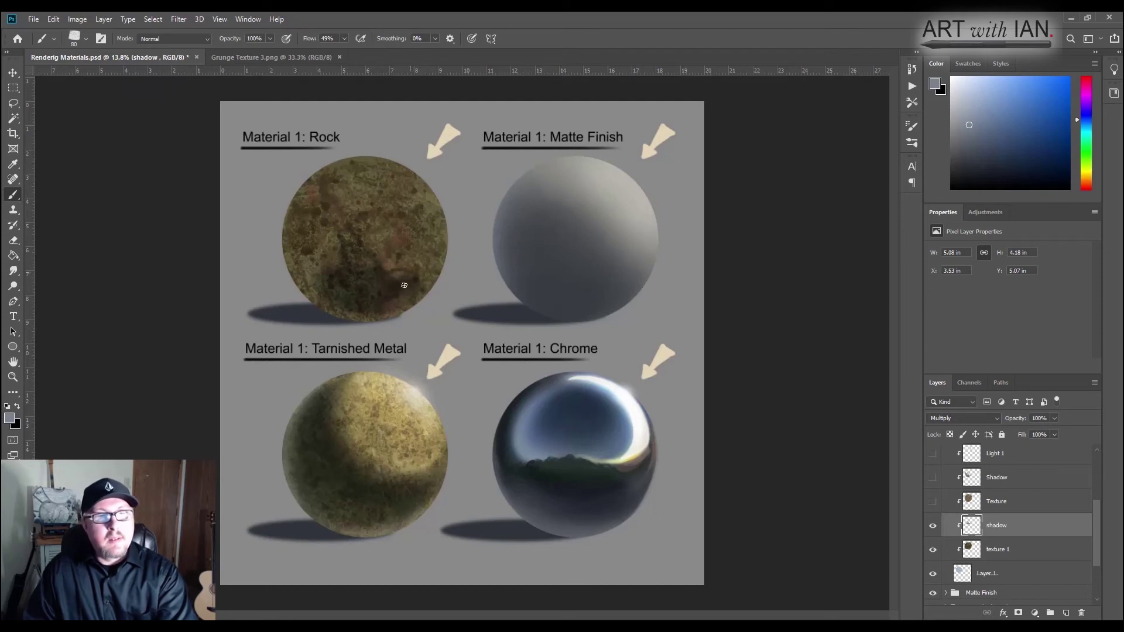
mouse_move(403, 285)
left_mouse_down()
mouse_move(426, 278)
mouse_move(354, 285)
left_mouse_up()
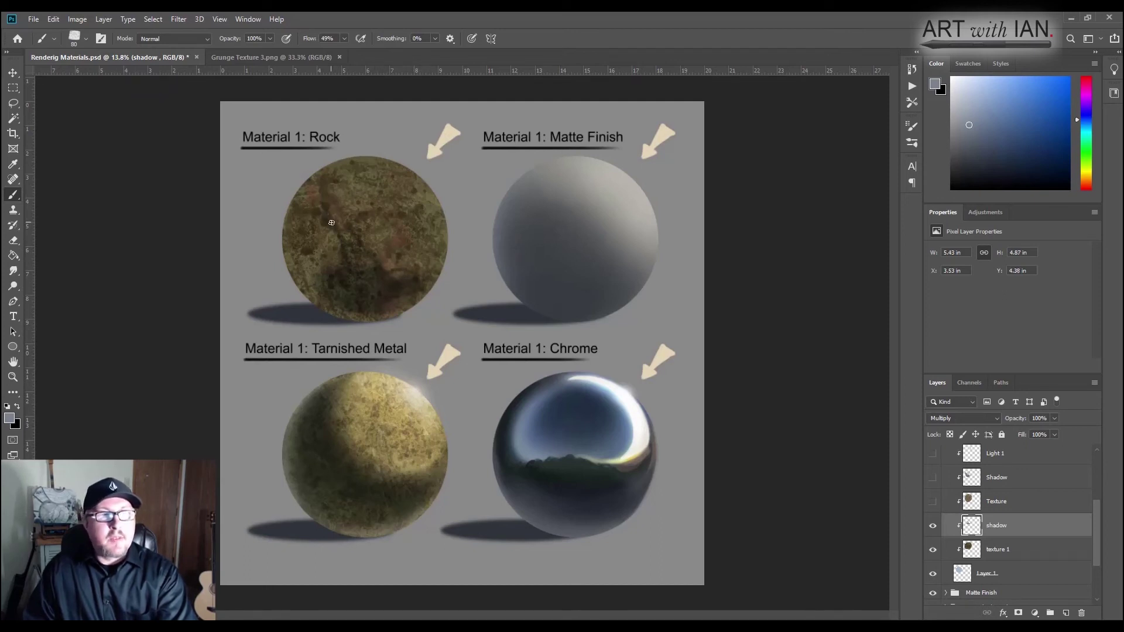
Extend the shadow higher, draw fine cracks at about 100 px, and darken the bottom rim
key("]")
key("]")
key("]")
mouse_move(331, 222)
left_mouse_down()
mouse_move(317, 203)
mouse_move(322, 263)
mouse_move(325, 243)
mouse_move(339, 267)
mouse_move(310, 250)
mouse_move(306, 207)
mouse_move(320, 263)
mouse_move(313, 212)
mouse_move(303, 250)
mouse_move(342, 310)
mouse_move(366, 299)
mouse_move(325, 294)
mouse_move(365, 308)
mouse_move(295, 256)
mouse_move(310, 189)
mouse_move(328, 210)
left_mouse_up()
key("]")
key("]")
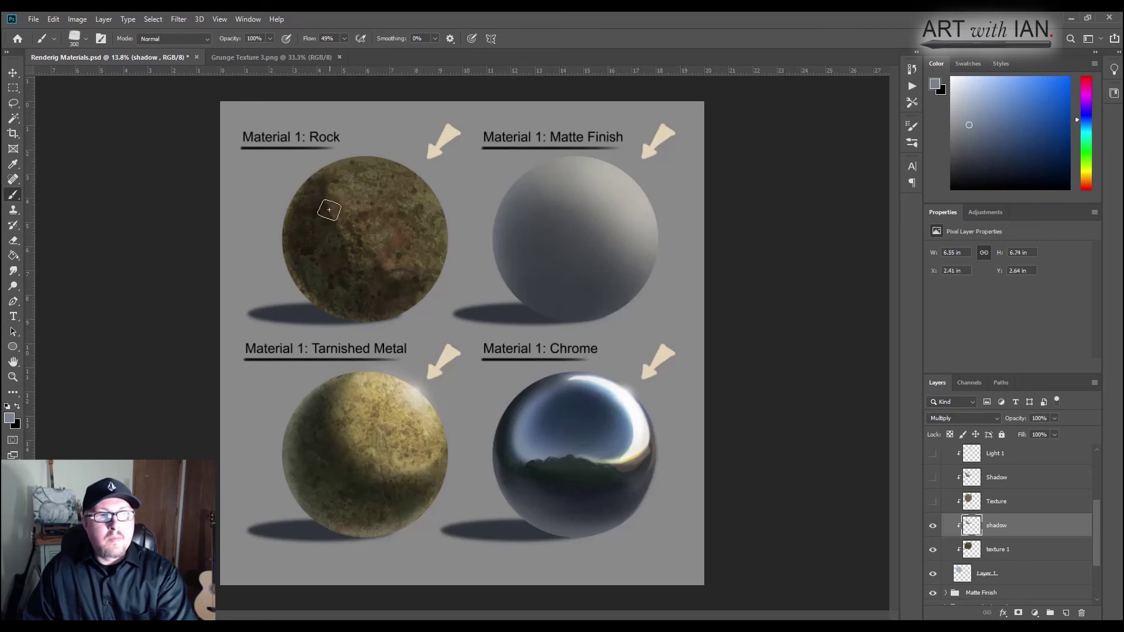
key("bracketleft")
key("bracketleft")
key("bracketleft")
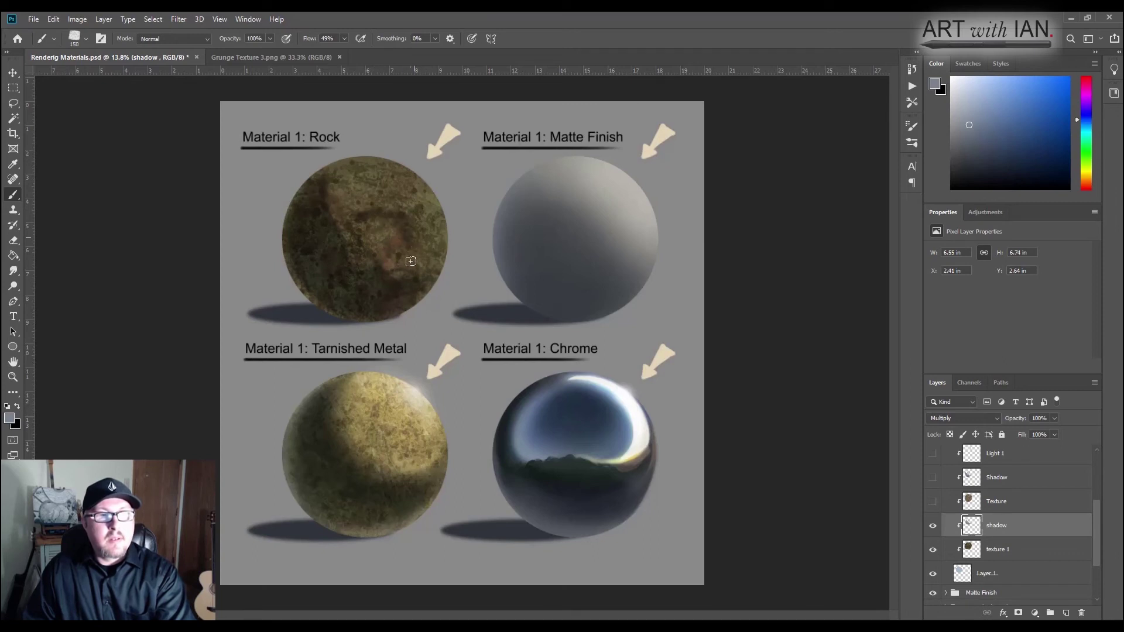
key("bracketright")
key("bracketright")
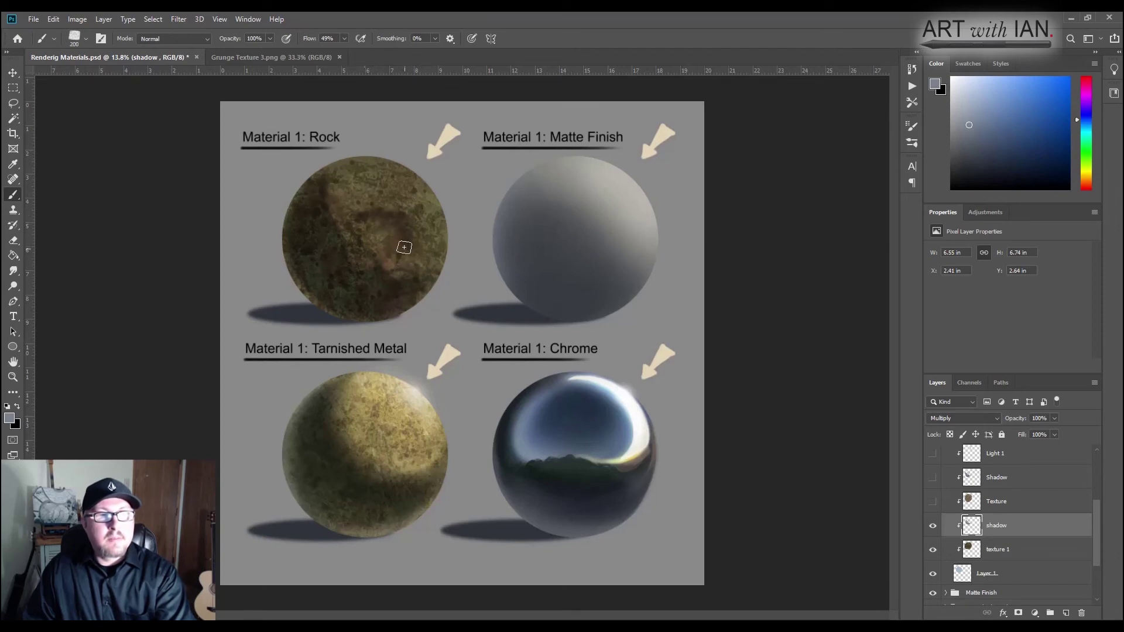
key("bracketleft")
key("bracketleft")
key("bracketleft")
key("bracketleft")
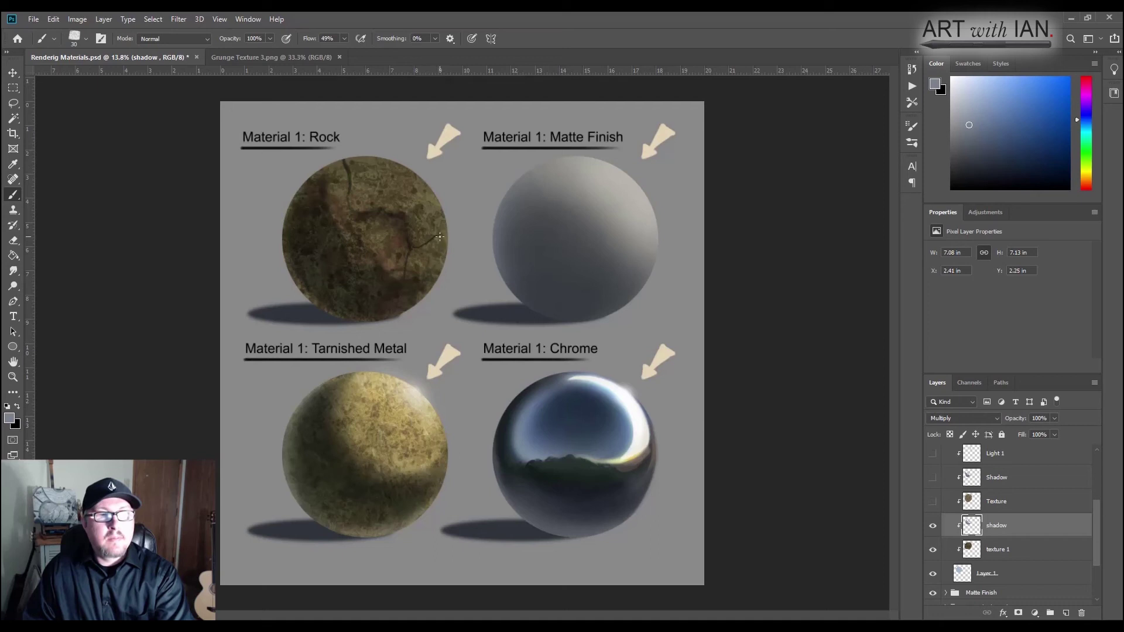
key("bracketright")
key("bracketright")
key("bracketright")
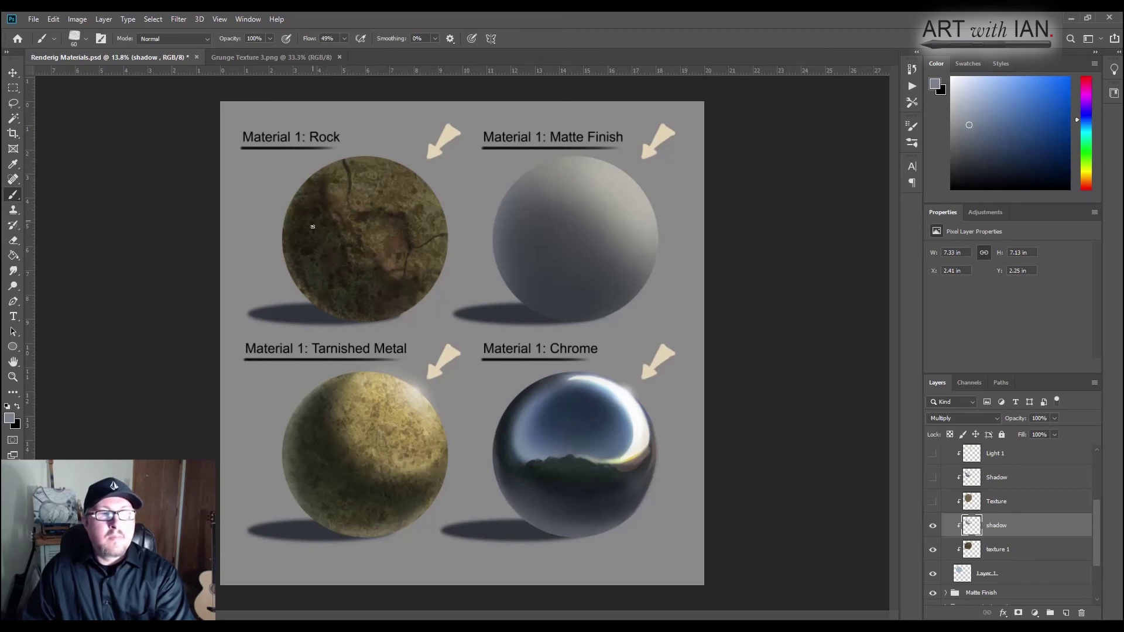
key("bracketright")
key("bracketright")
key("bracketright")
key("bracketright")
key("bracketright")
key("bracketright")
key("bracketright")
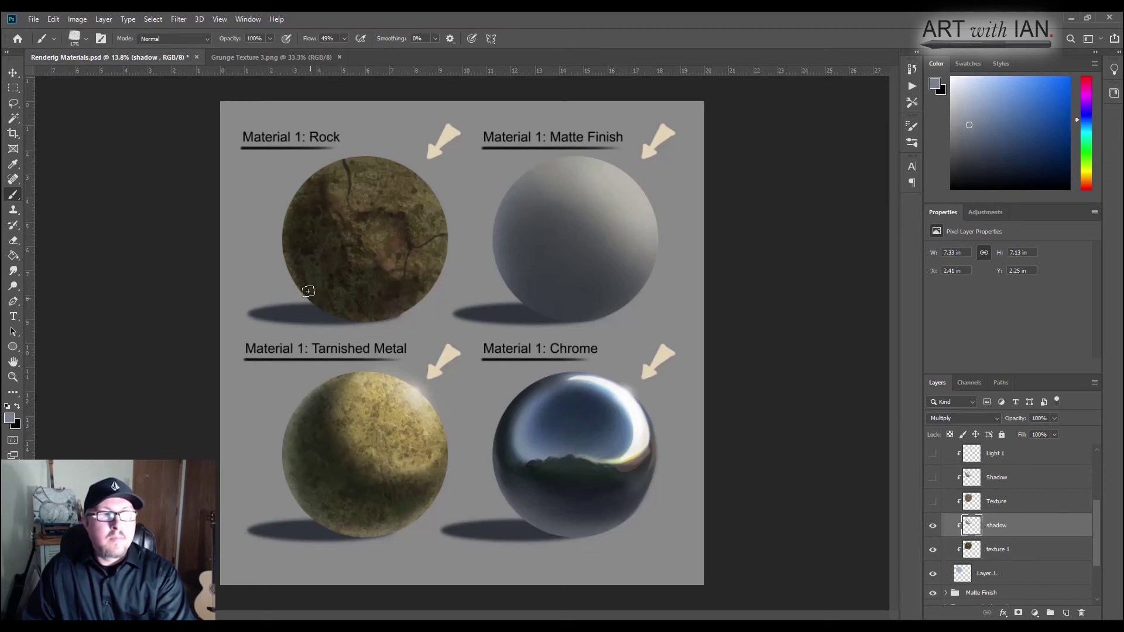
mouse_move(308, 291)
left_mouse_down()
mouse_move(308, 264)
mouse_move(360, 315)
mouse_move(397, 314)
mouse_move(420, 295)
mouse_move(354, 318)
mouse_move(381, 316)
mouse_move(323, 301)
left_mouse_up()
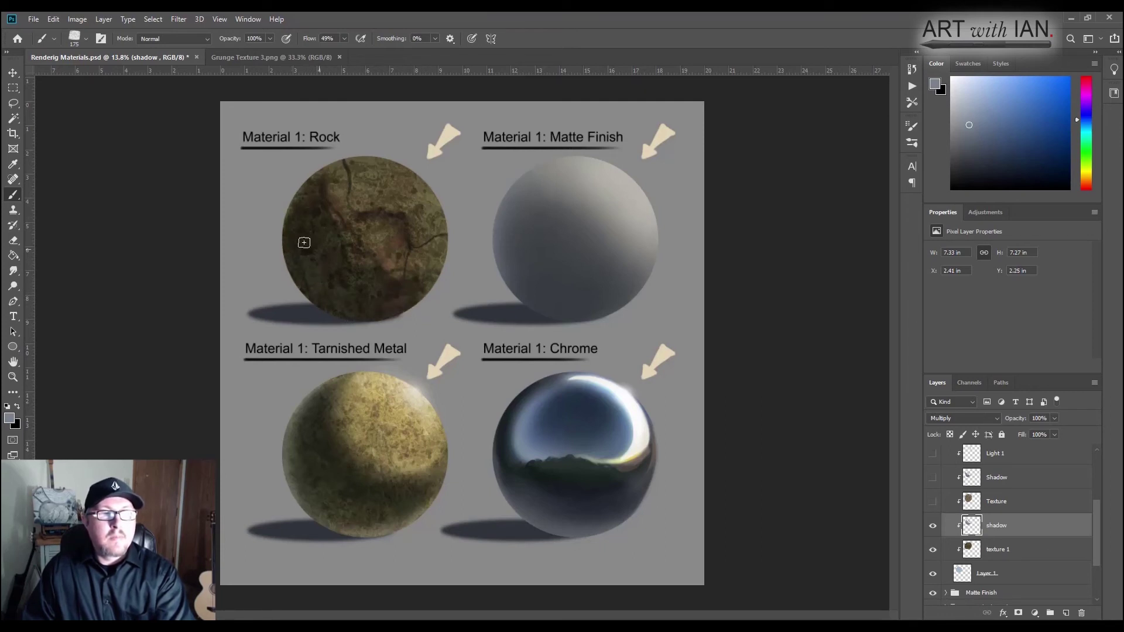
Switch to a darker blue-grey and deepen cracks with a smaller brush
left_click(14, 419)
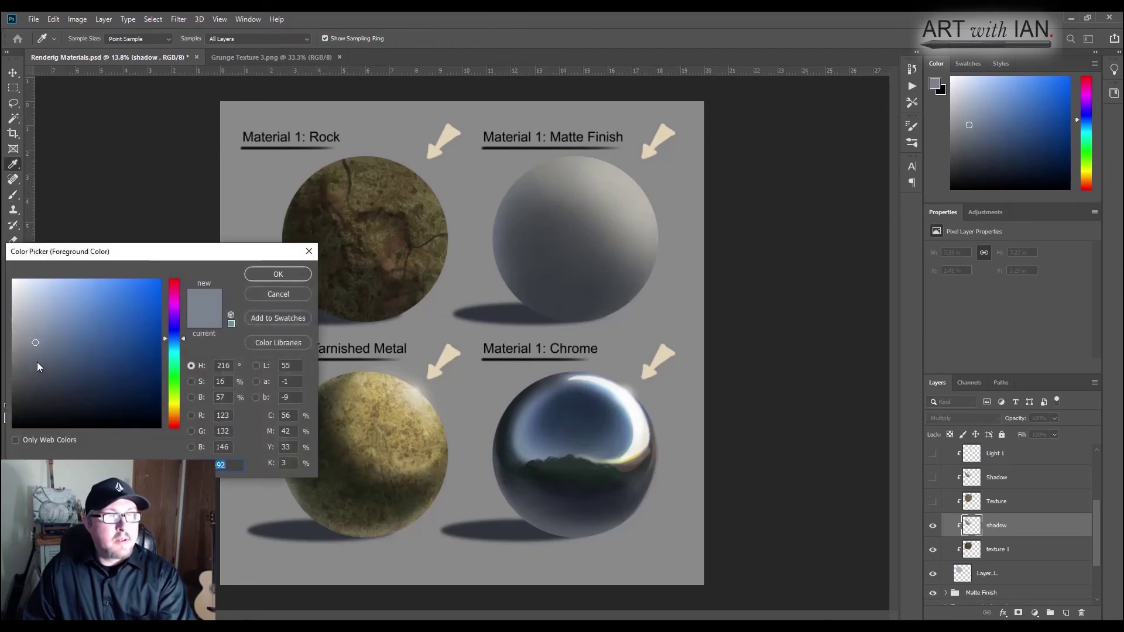
left_click(37, 364)
left_click(257, 274)
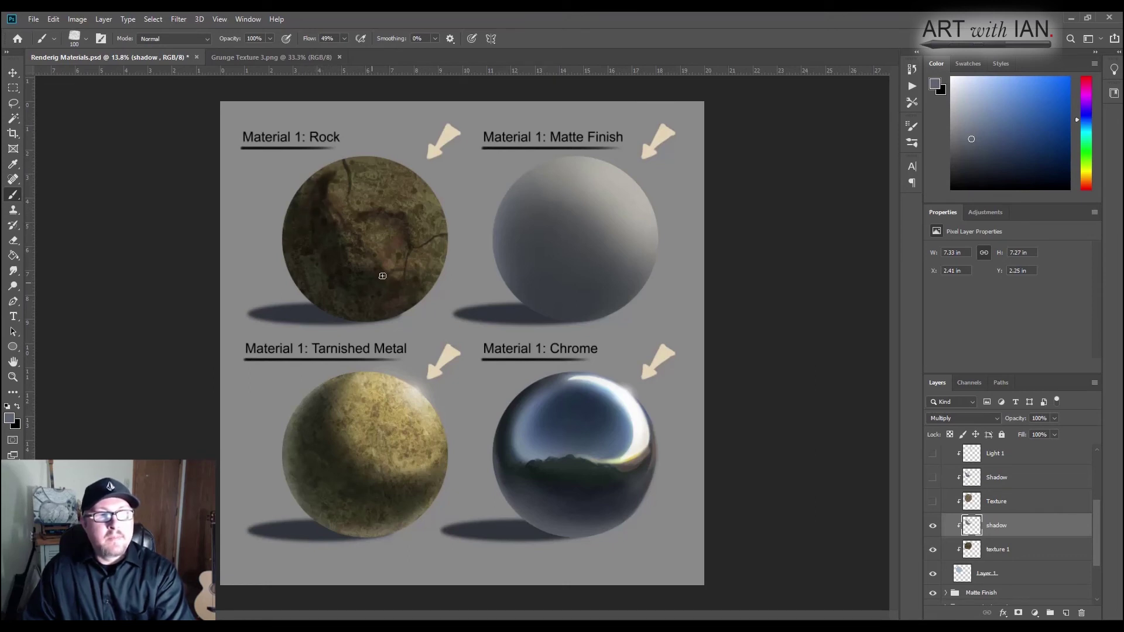
key("bracketleft")
key("bracketleft")
key("bracketleft")
key("bracketleft")
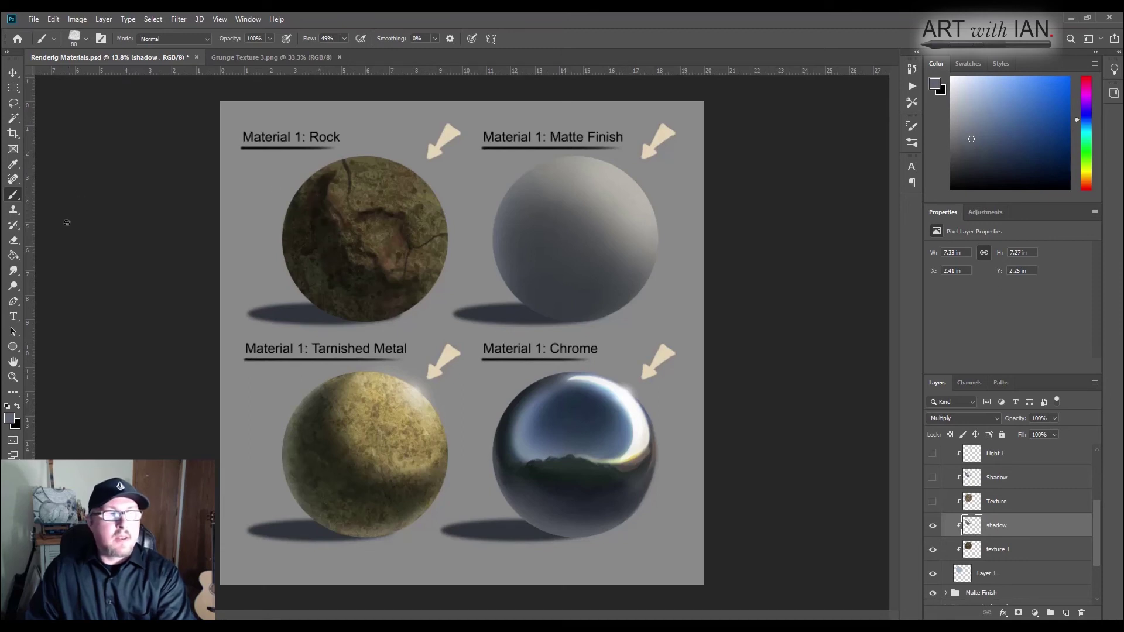
Erase some shadow from the rock's lit upper-left with the Eraser at 250
left_click(13, 240)
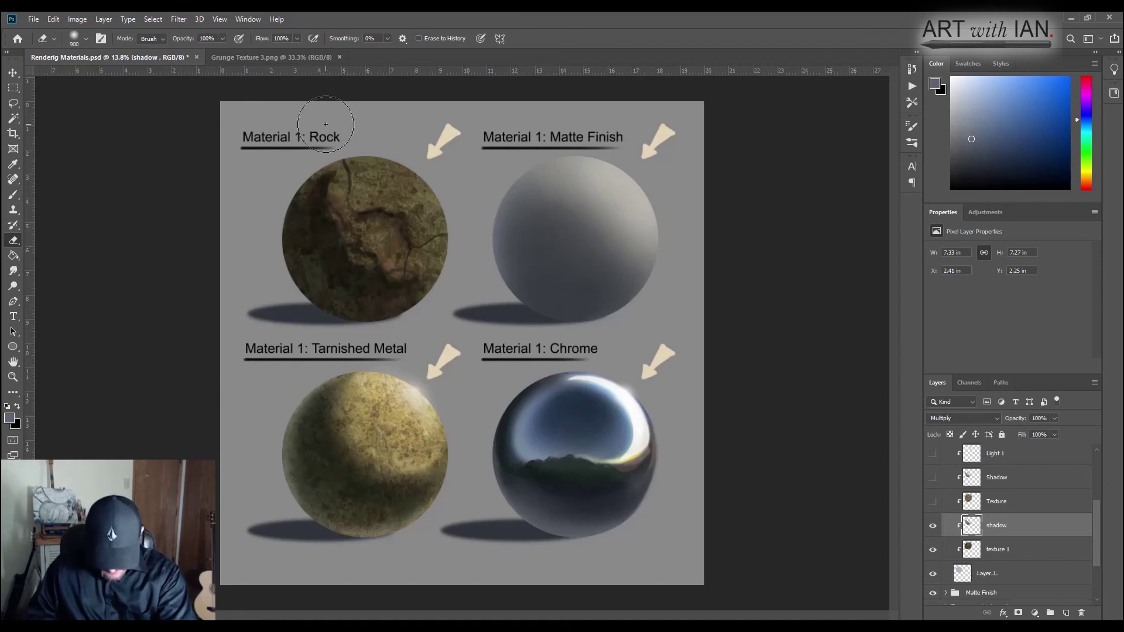
key("bracketleft")
key("bracketleft")
key("bracketleft")
key("bracketleft")
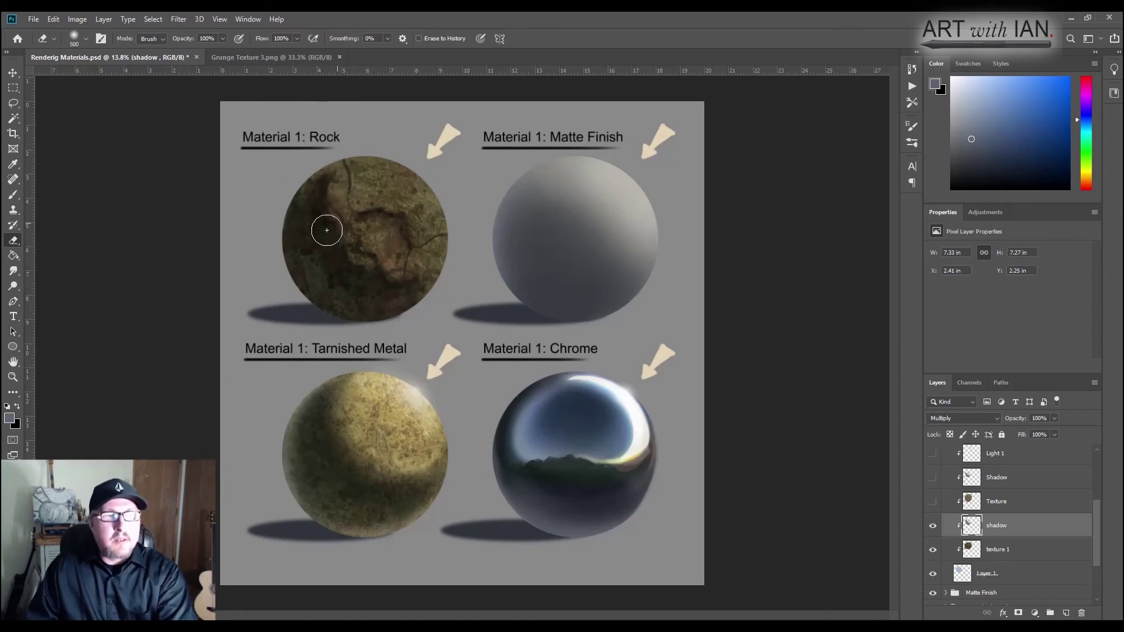
key("bracketleft")
key("bracketleft")
key("bracketleft")
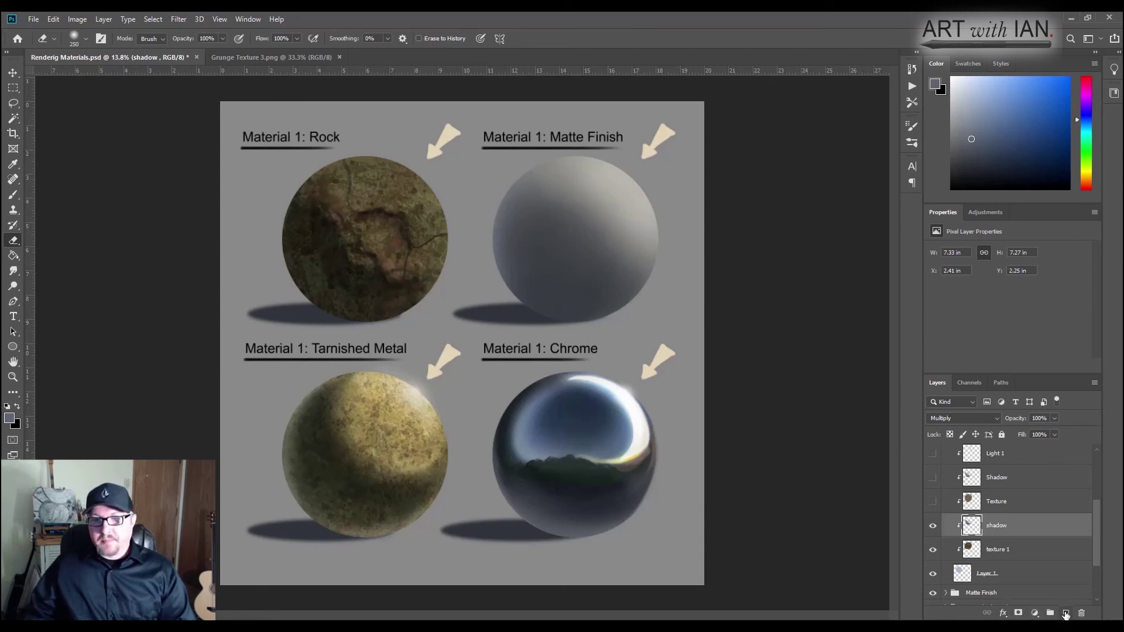
Add a new layer named 'light' above shadow and set it to Overlay blending
left_click(1065, 612)
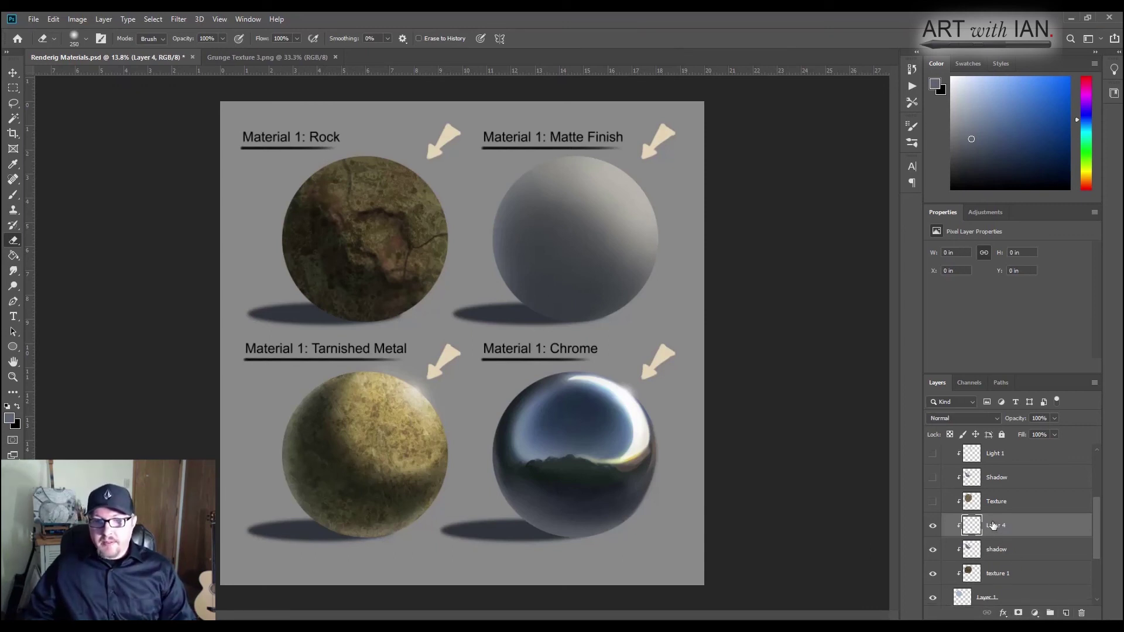
double_click(998, 526)
type("ligh")
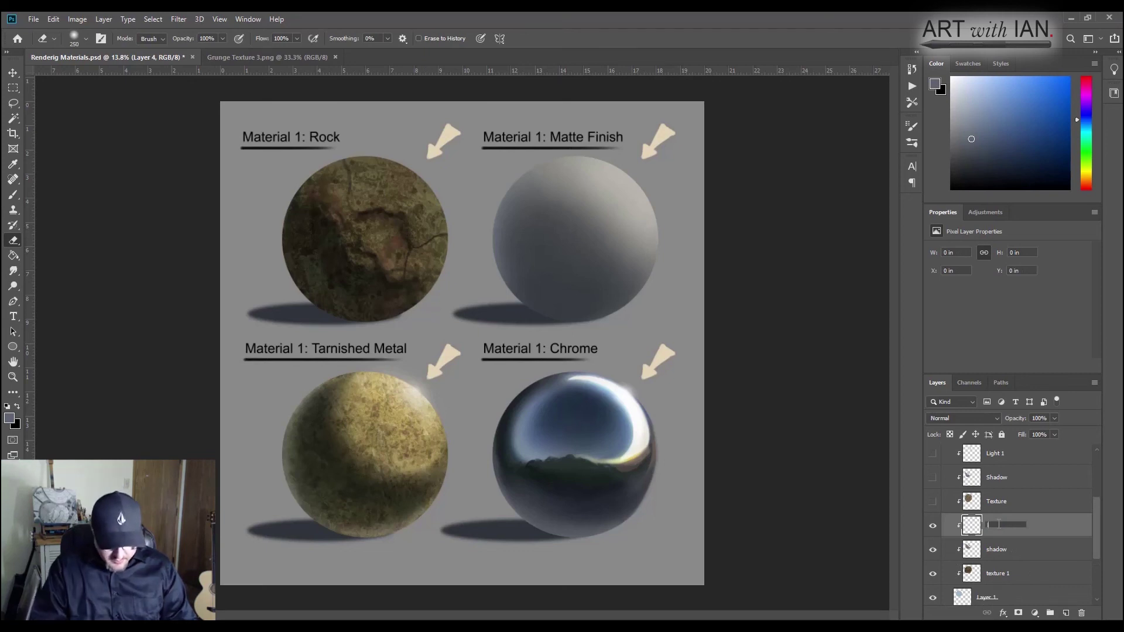
type("t")
key("Return")
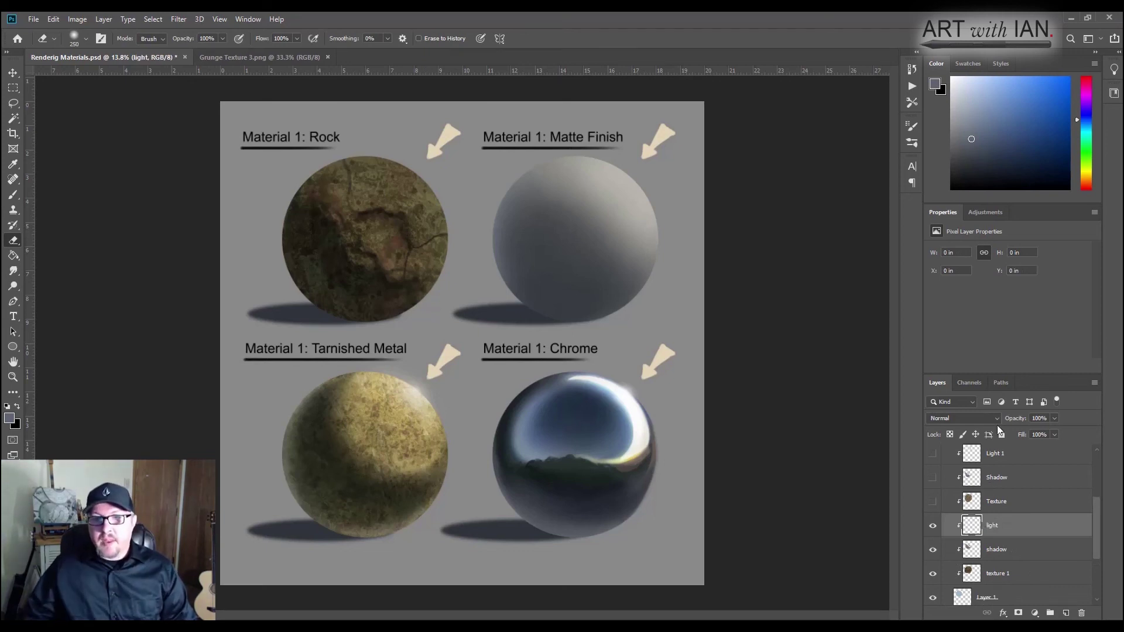
left_click(988, 420)
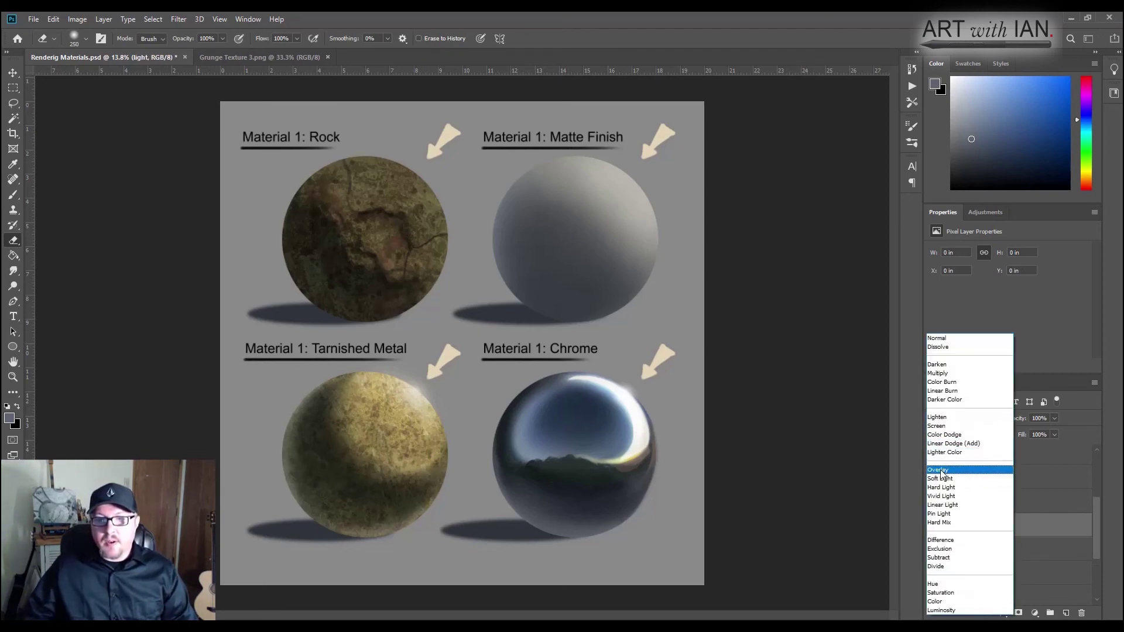
left_click(972, 470)
Set the foreground colour to a pale warm beige
left_click(9, 419)
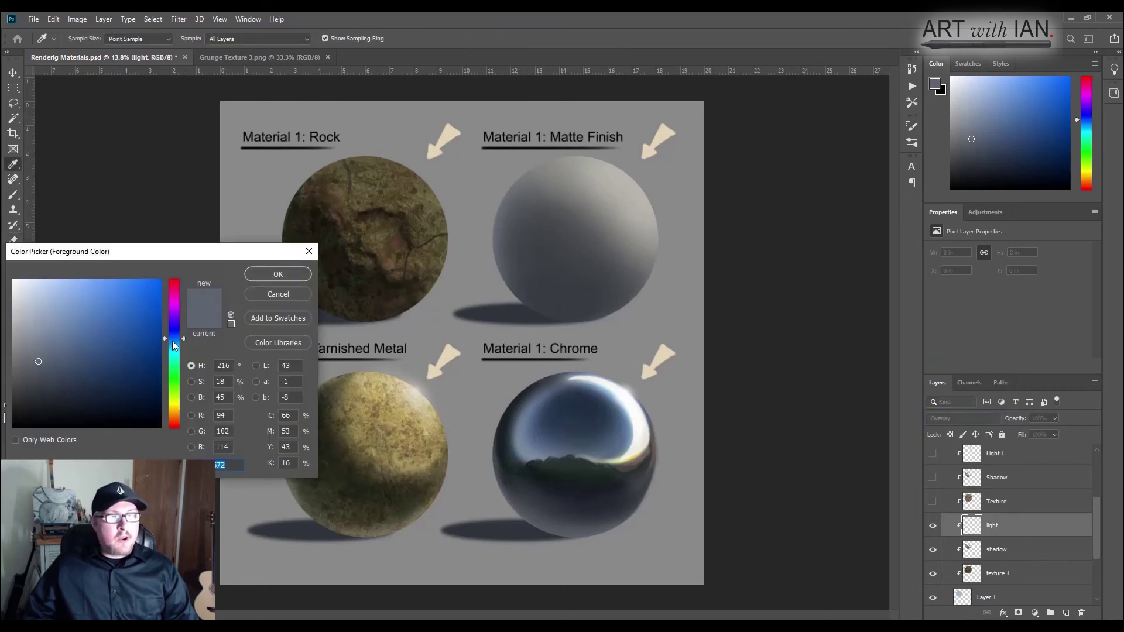
left_click(177, 412)
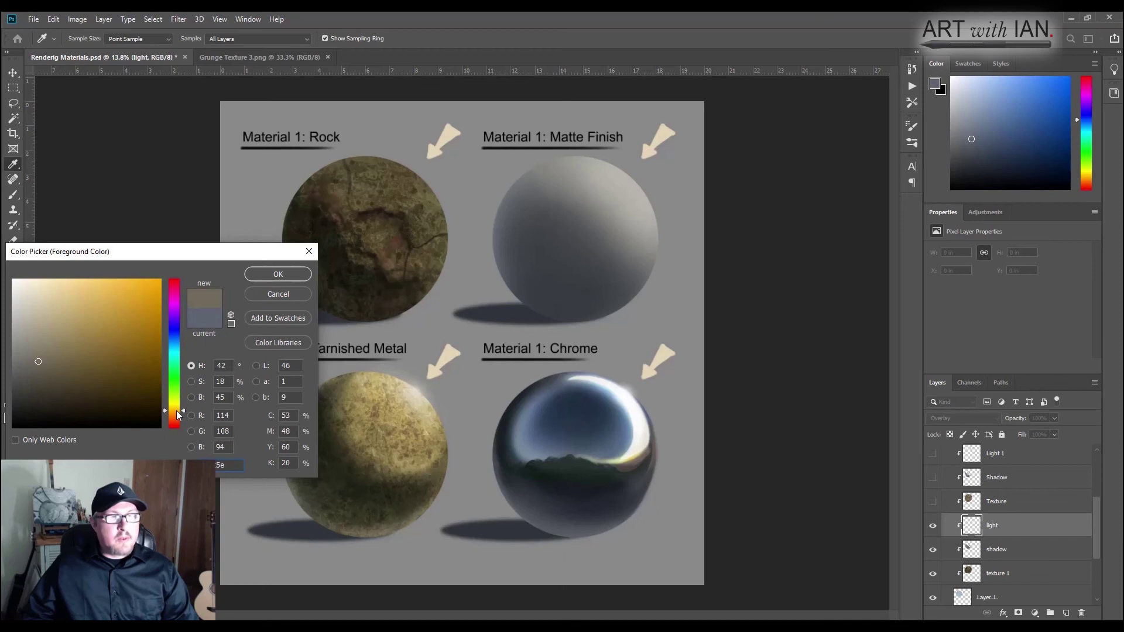
left_click_drag(179, 414, 179, 412)
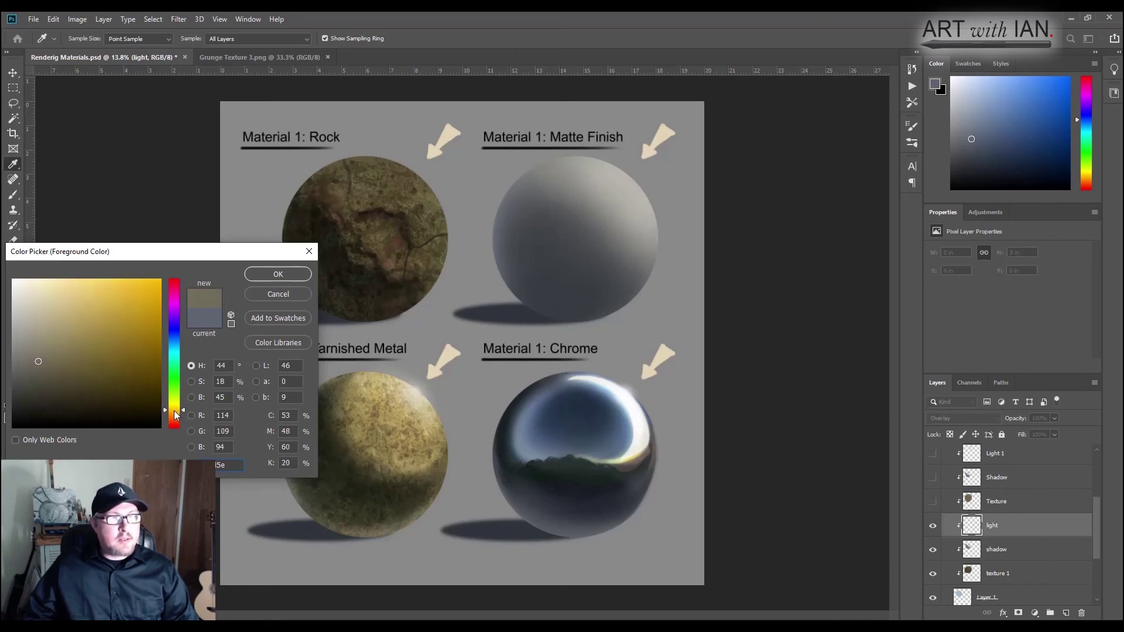
left_click(26, 302)
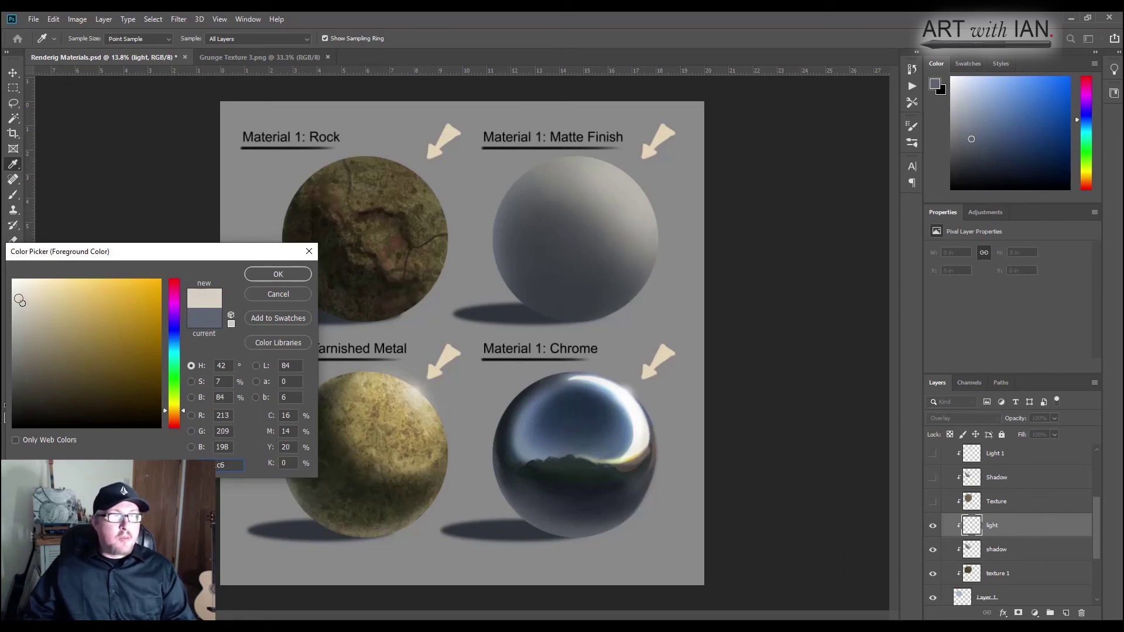
left_click(264, 275)
With a soft brush at 400, then 250, brighten the rock sphere's top and middle
key("e")
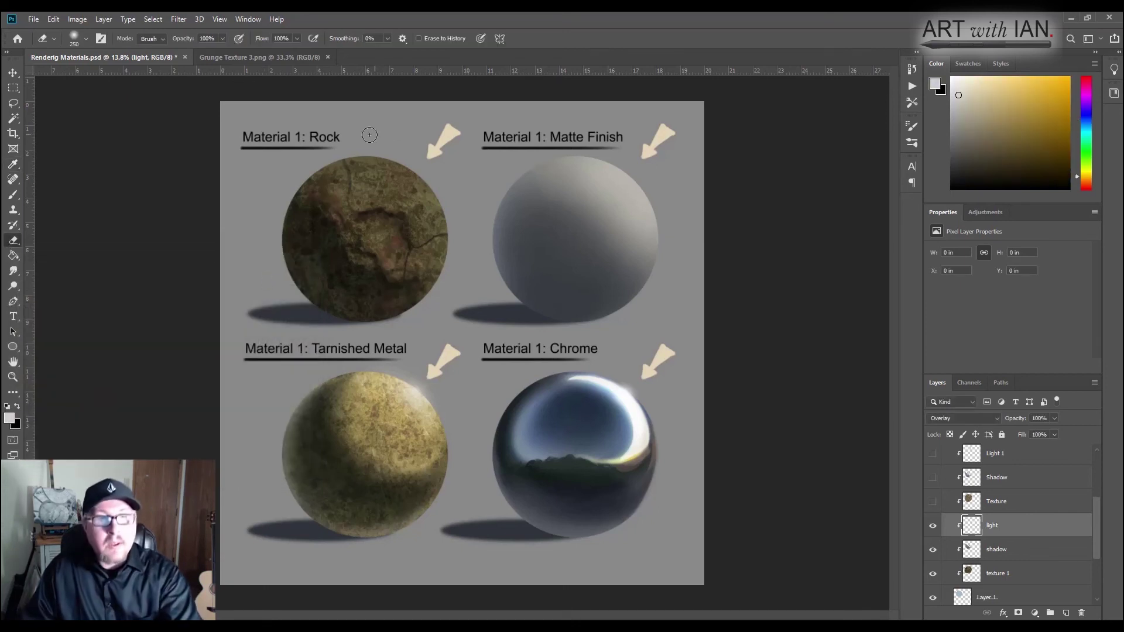
key("bracketright")
key("bracketright")
right_click(378, 212)
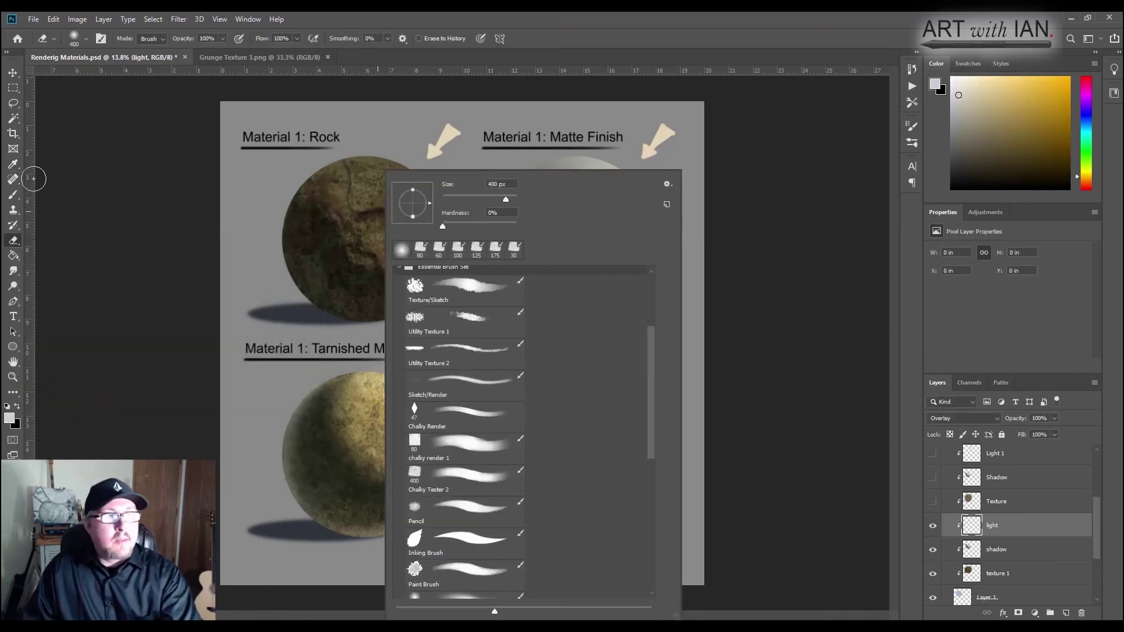
left_click(12, 194)
left_click(13, 195)
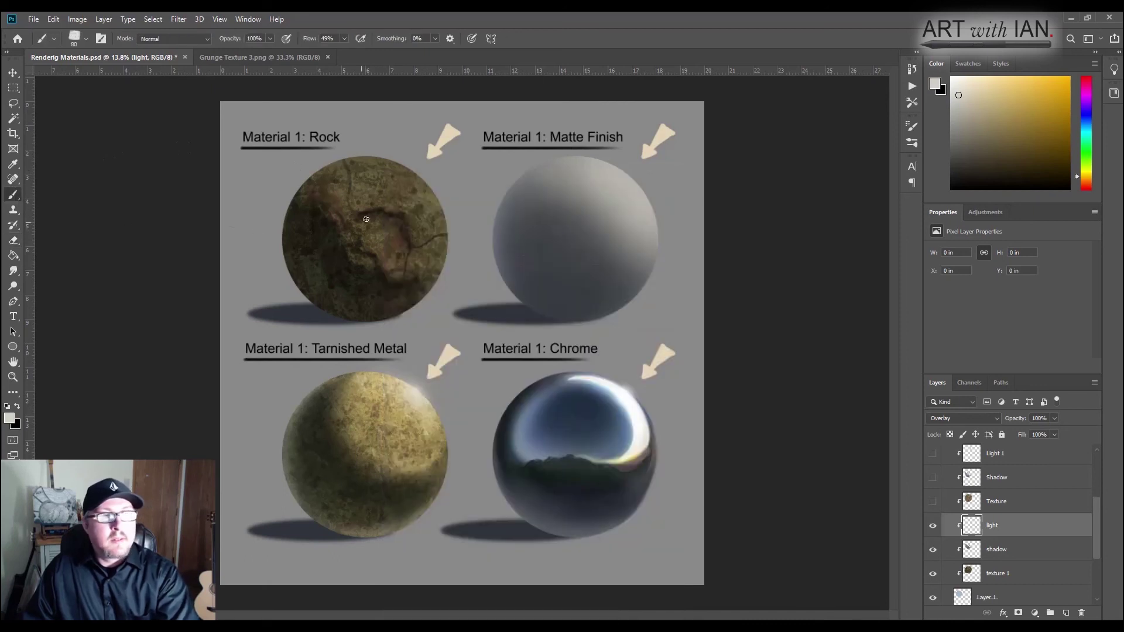
key("bracketright")
key("bracketright")
key("bracketright")
key("bracketright")
key("bracketright")
key("bracketright")
key("bracketright")
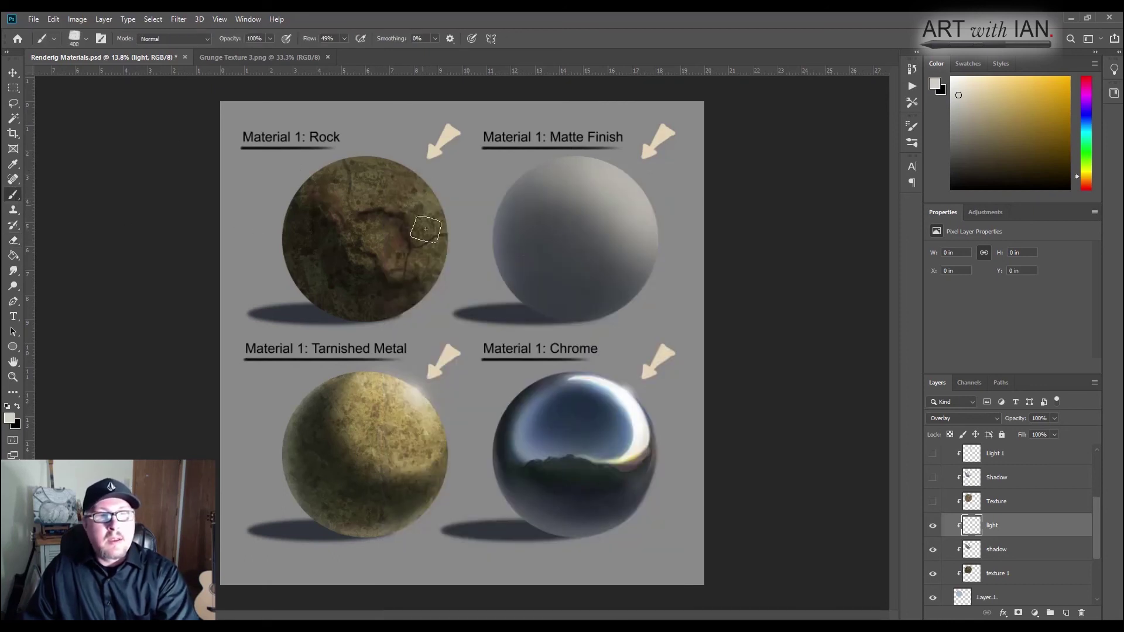
mouse_move(404, 173)
left_mouse_down()
mouse_move(425, 204)
mouse_move(382, 171)
mouse_move(356, 189)
left_mouse_up()
key("bracketleft")
key("bracketleft")
mouse_move(380, 246)
left_mouse_down()
mouse_move(423, 260)
mouse_move(376, 251)
mouse_move(356, 219)
mouse_move(356, 265)
left_mouse_up()
Lighten the sphere's upper-left, right edge and central cracks with the brush at 175–250
key("bracketleft")
key("bracketleft")
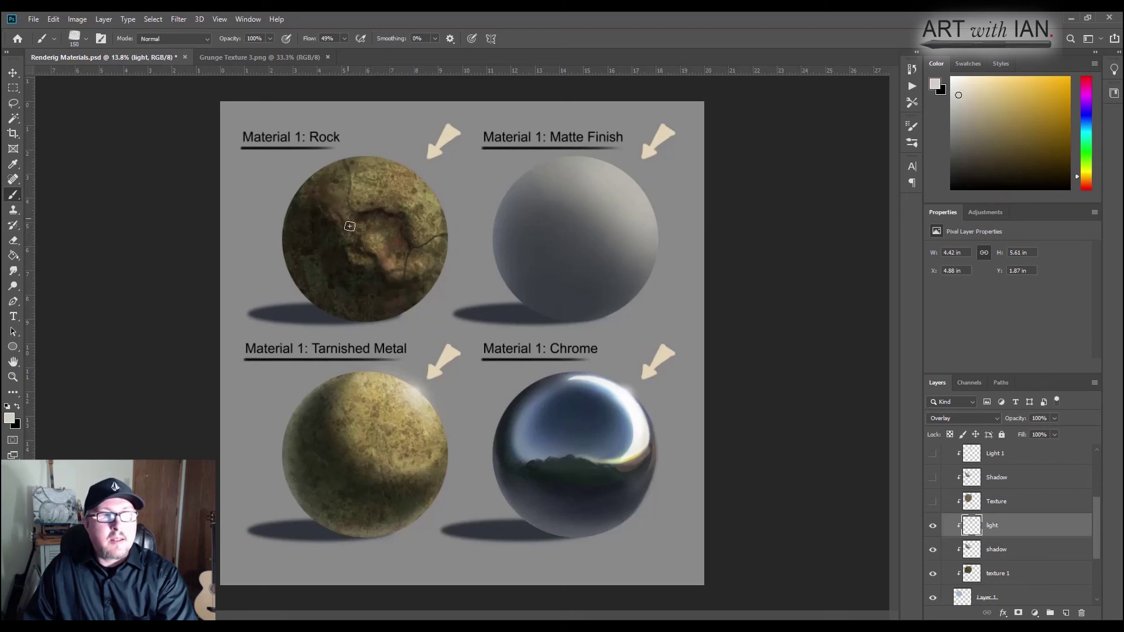
mouse_move(337, 204)
left_mouse_down()
mouse_move(338, 183)
mouse_move(316, 179)
left_mouse_up()
key("bracketleft")
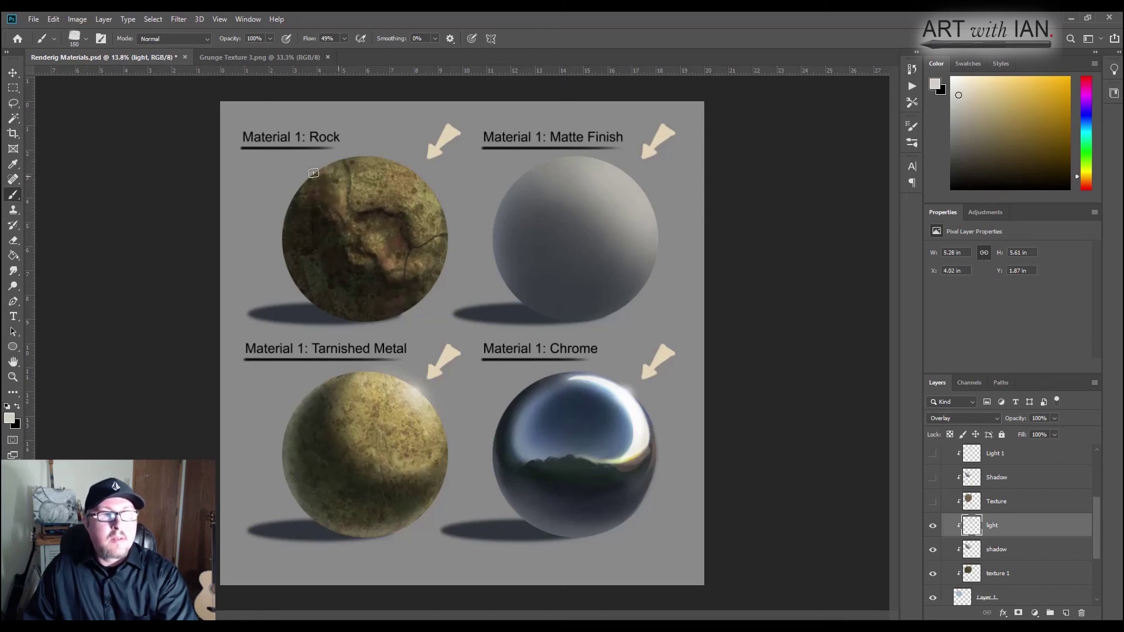
key("bracketright")
key("bracketright")
key("bracketright")
key("bracketright")
key("bracketright")
key("bracketright")
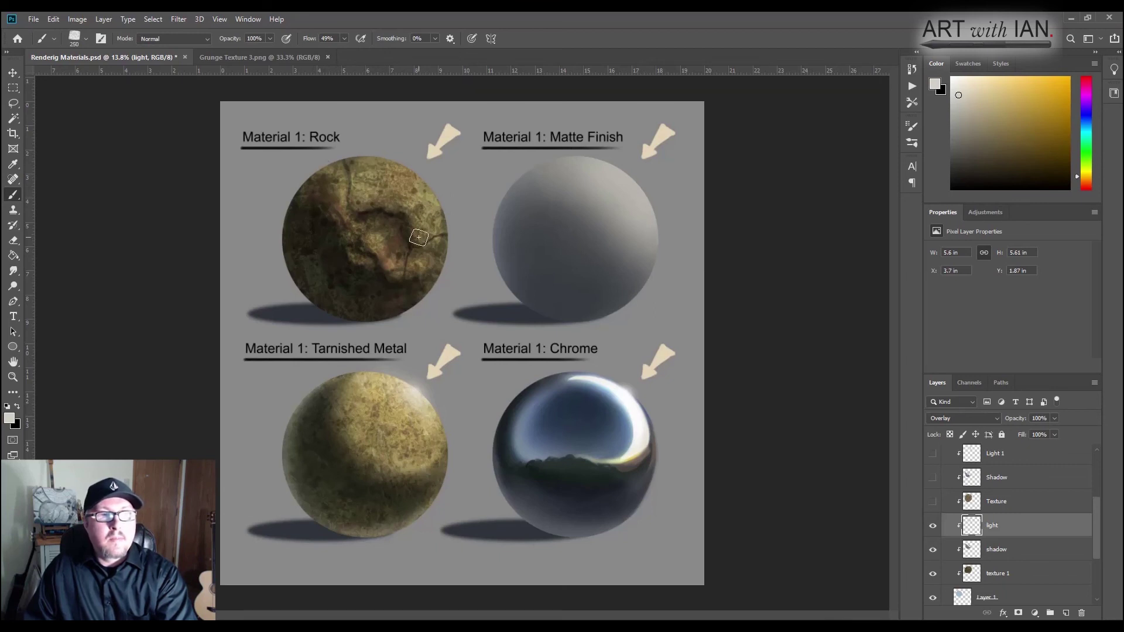
mouse_move(421, 232)
left_mouse_down()
mouse_move(434, 253)
mouse_move(435, 212)
mouse_move(438, 231)
mouse_move(399, 166)
mouse_move(438, 235)
mouse_move(403, 178)
mouse_move(363, 158)
mouse_move(381, 194)
mouse_move(339, 150)
mouse_move(336, 161)
mouse_move(394, 171)
mouse_move(380, 160)
mouse_move(421, 193)
mouse_move(438, 240)
mouse_move(440, 228)
mouse_move(426, 286)
mouse_move(414, 180)
mouse_move(355, 152)
mouse_move(392, 185)
left_mouse_up()
mouse_move(376, 250)
left_mouse_down()
mouse_move(365, 226)
mouse_move(391, 230)
mouse_move(399, 239)
mouse_move(368, 226)
mouse_move(402, 252)
mouse_move(399, 268)
mouse_move(405, 247)
mouse_move(417, 271)
mouse_move(400, 234)
mouse_move(418, 283)
mouse_move(338, 160)
mouse_move(364, 196)
mouse_move(354, 218)
left_mouse_up()
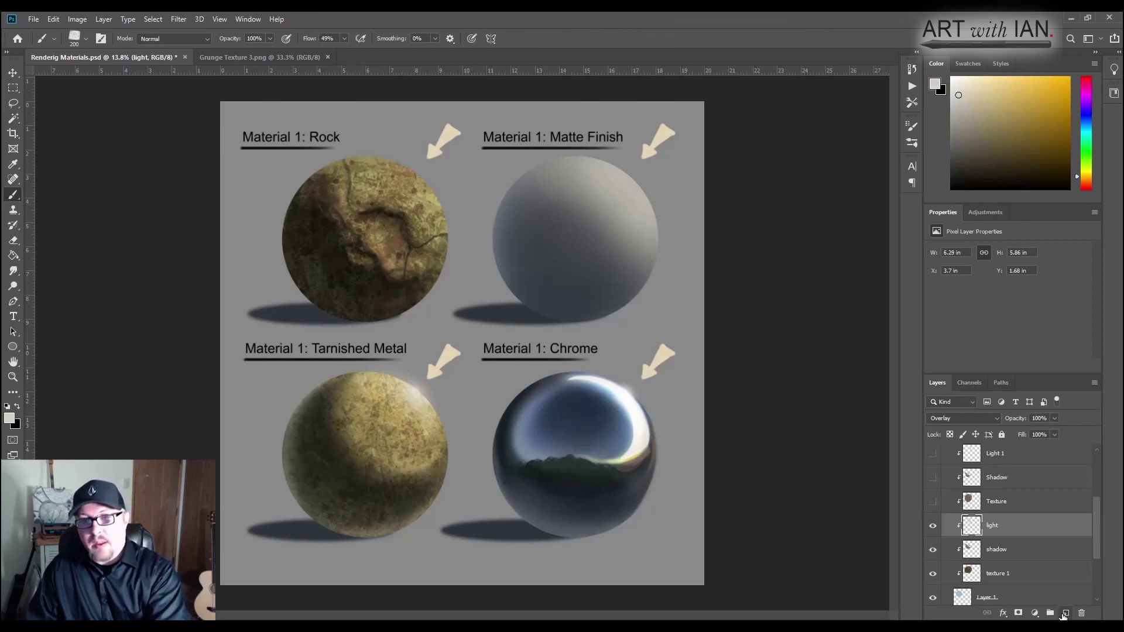
Add a new layer above light and name it 'light 1'
left_click(1064, 613)
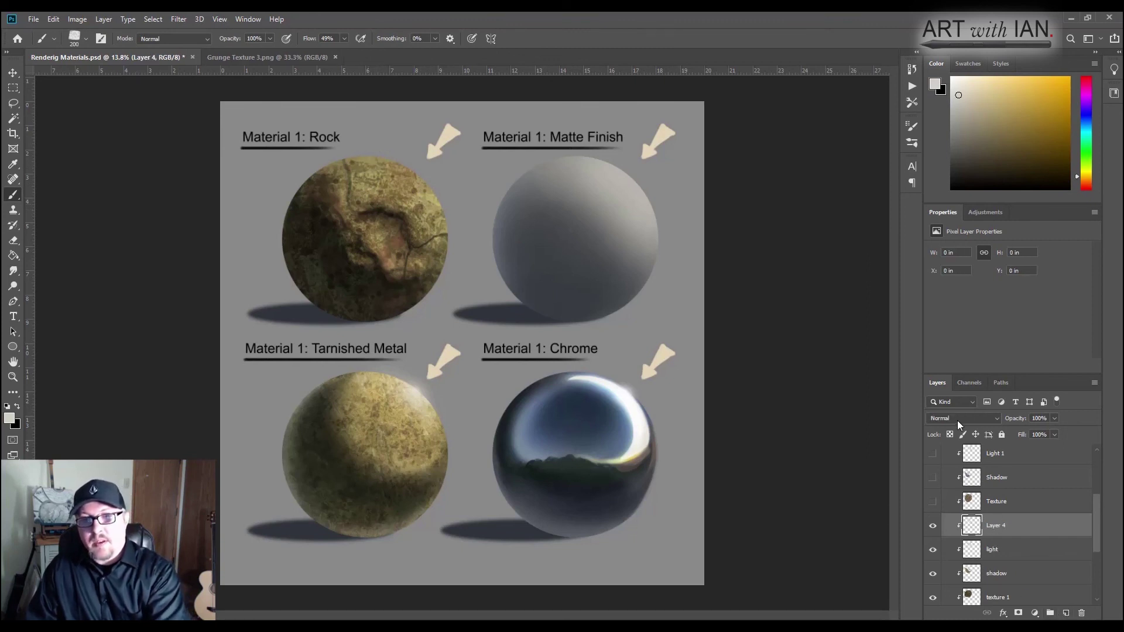
double_click(990, 526)
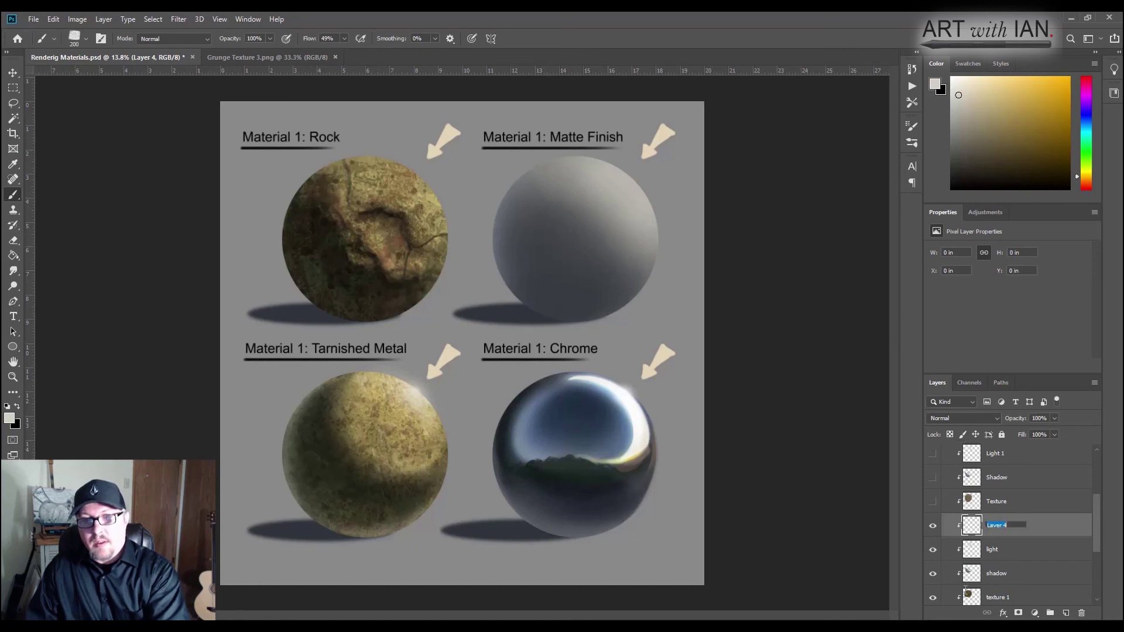
type("light")
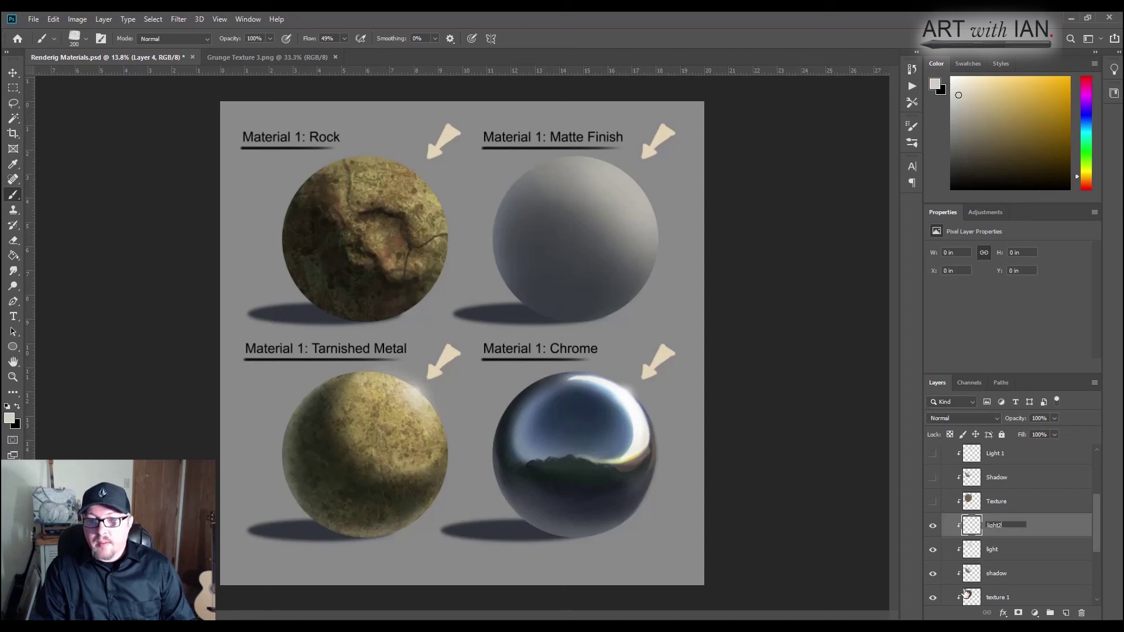
type(" 1")
key("Return")
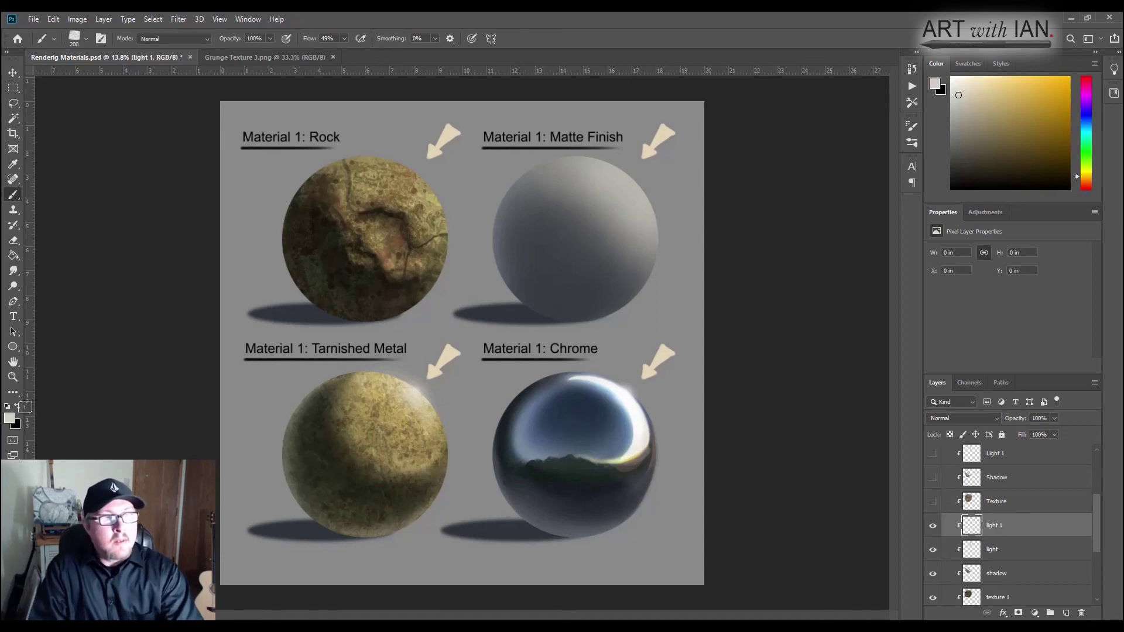
Set the foreground colour to a brighter cream
left_click(10, 417)
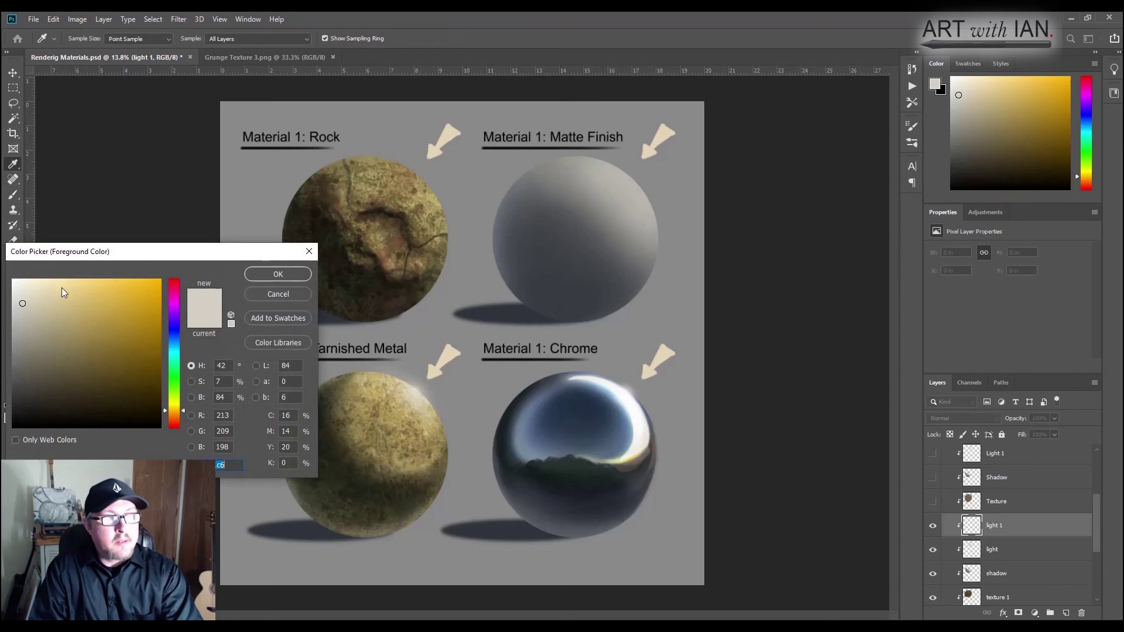
left_click(32, 289)
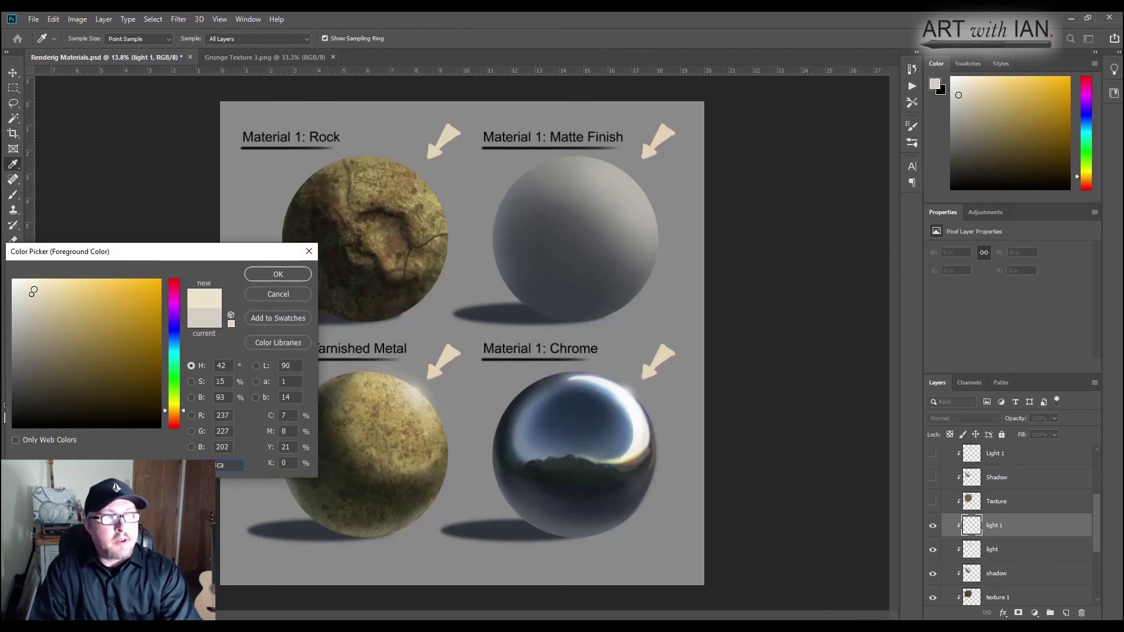
left_click(33, 286)
left_click(253, 275)
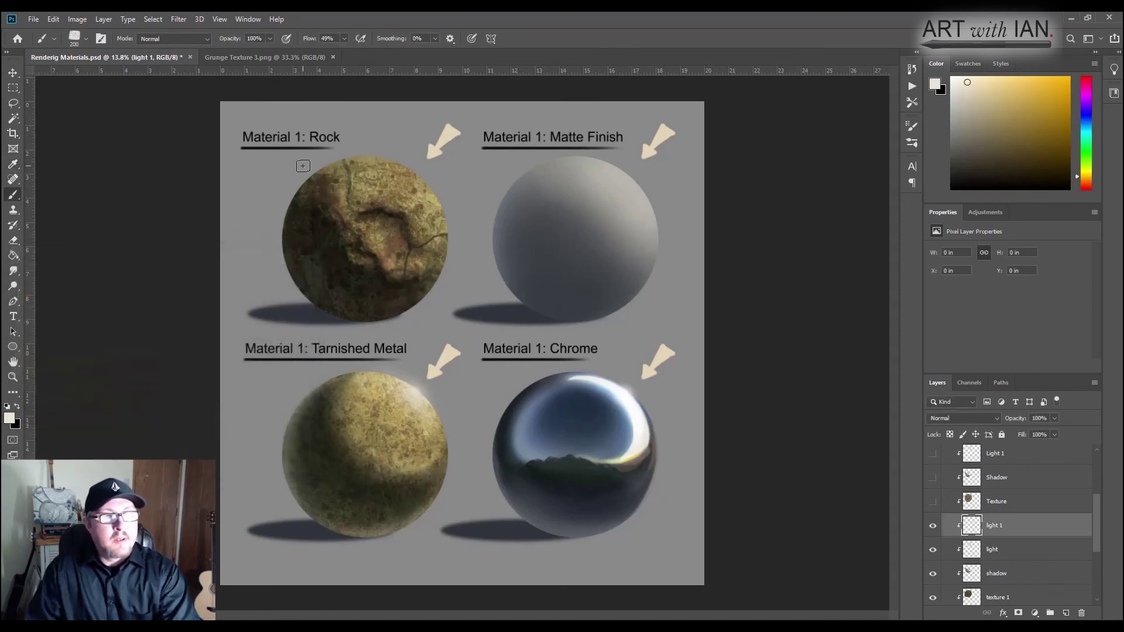
Paint cream highlights over the sphere's top and right at 500 px, then ready a 500 px eraser
mouse_move(416, 199)
left_mouse_down()
mouse_move(394, 163)
mouse_move(435, 201)
mouse_move(405, 171)
mouse_move(420, 208)
mouse_move(399, 184)
mouse_move(434, 219)
mouse_move(373, 161)
mouse_move(423, 233)
mouse_move(416, 198)
mouse_move(428, 236)
left_mouse_up()
key("bracketright")
key("bracketright")
mouse_move(396, 195)
left_mouse_down()
mouse_move(375, 173)
mouse_move(387, 168)
mouse_move(428, 206)
mouse_move(423, 216)
mouse_move(358, 184)
left_mouse_up()
key("bracketleft")
key("bracketleft")
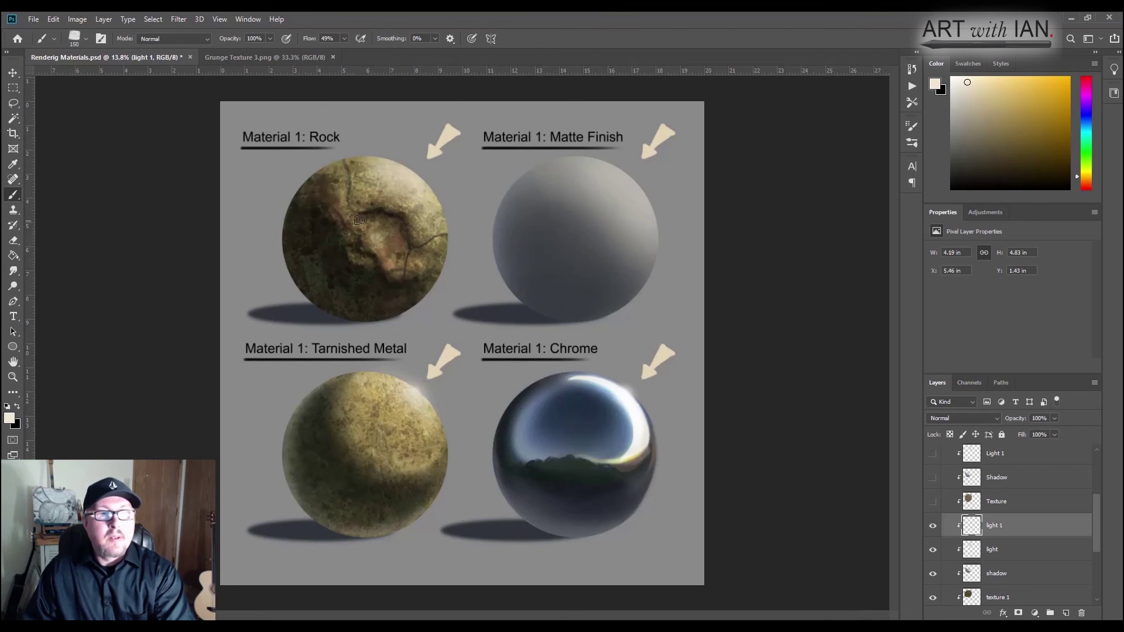
key("bracketleft")
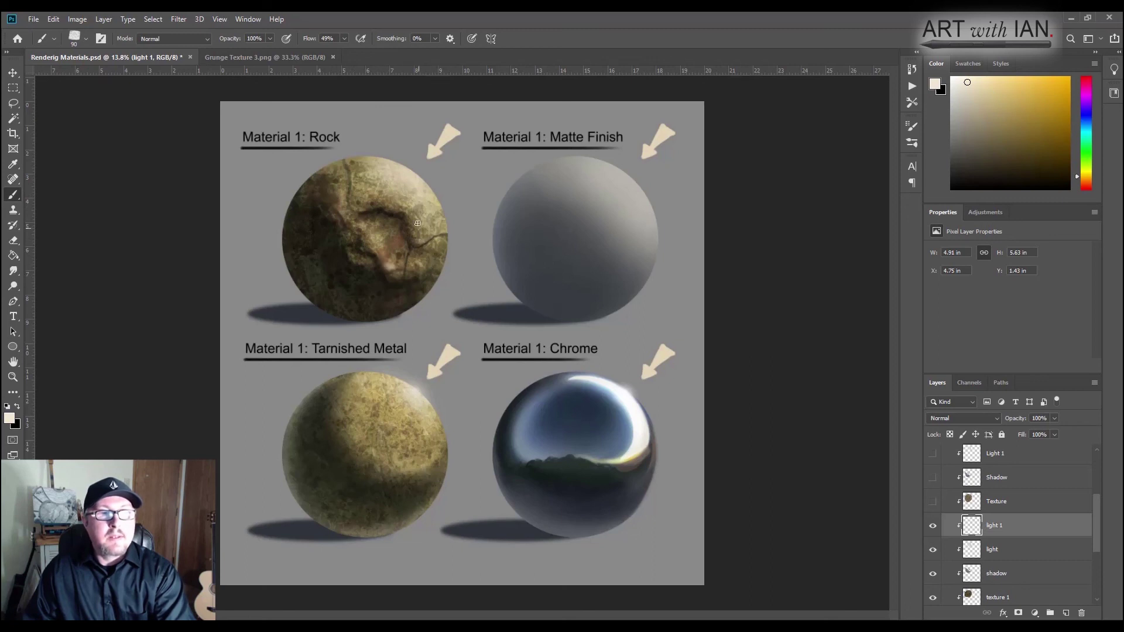
key("e")
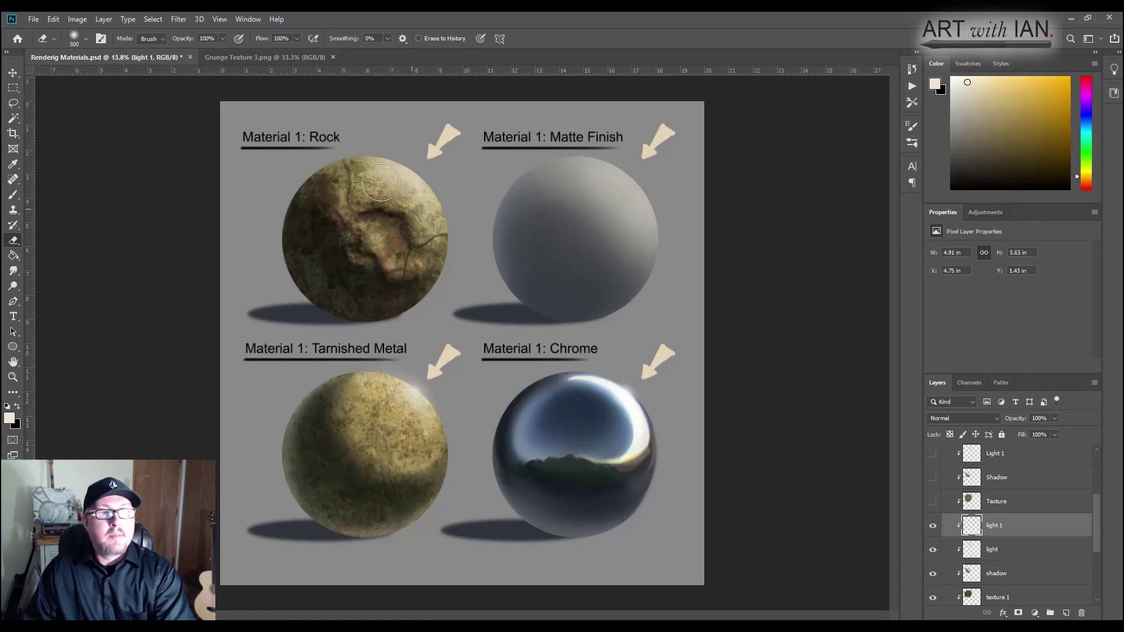
key("bracketright")
key("bracketright")
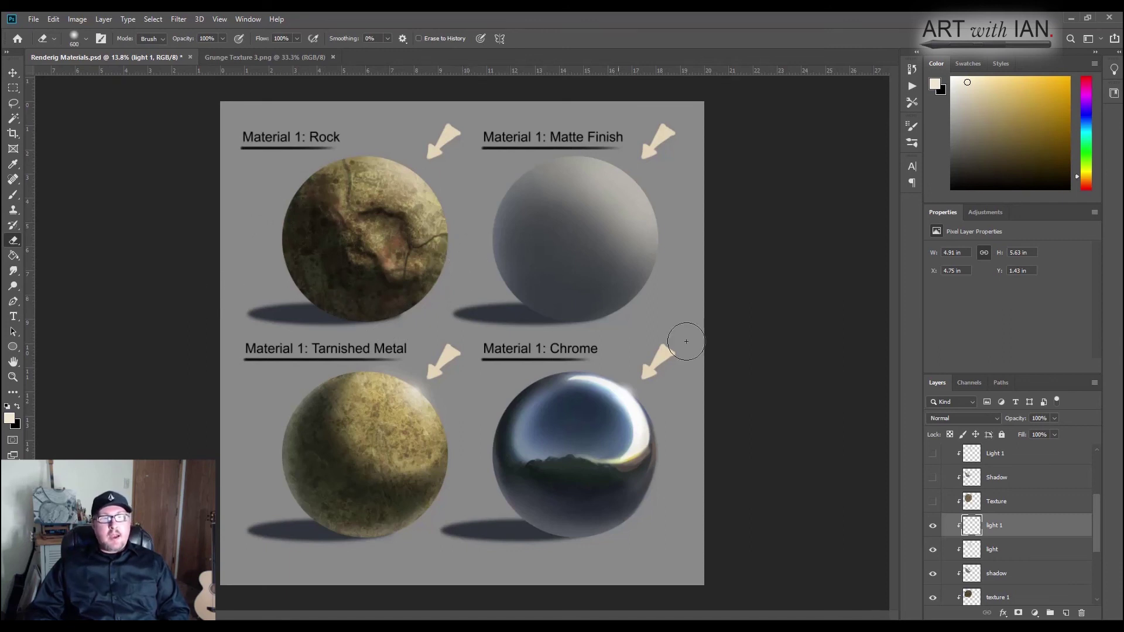
Set light 1 to 85% opacity and erase its highlight off the rock's crack
left_click(1016, 420)
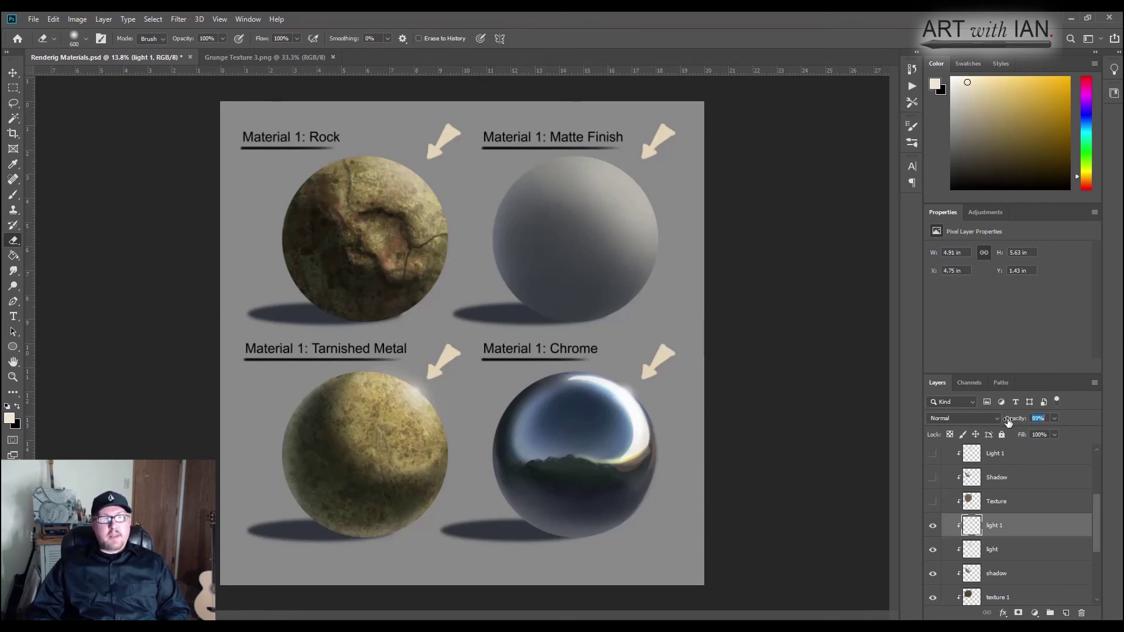
key("Return")
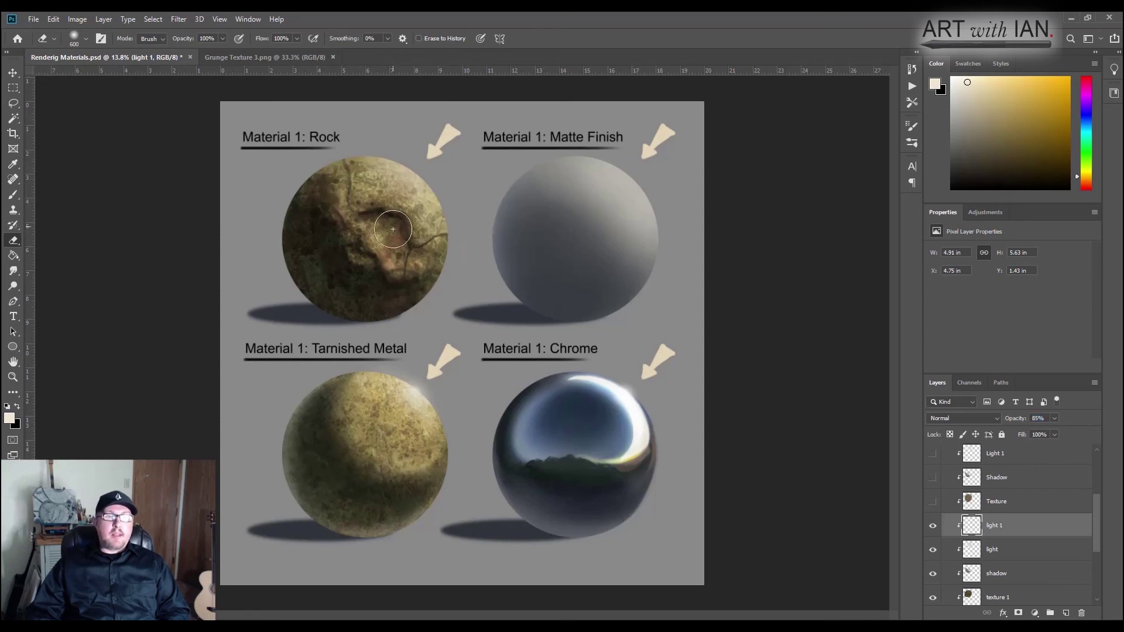
mouse_move(378, 244)
left_mouse_down()
mouse_move(413, 252)
mouse_move(429, 229)
left_mouse_up()
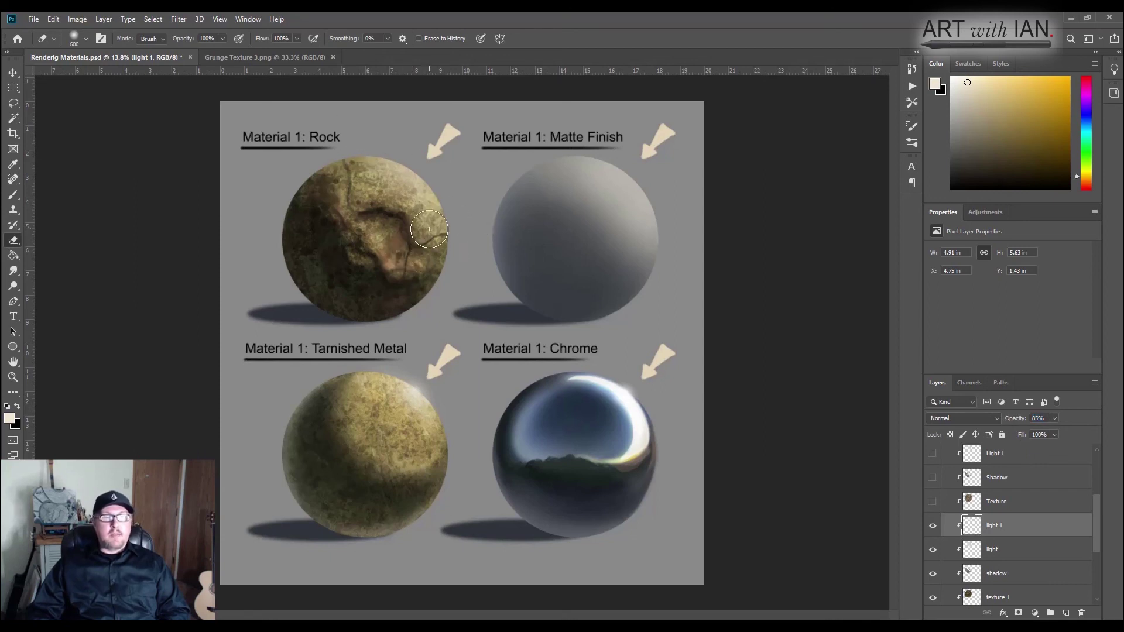